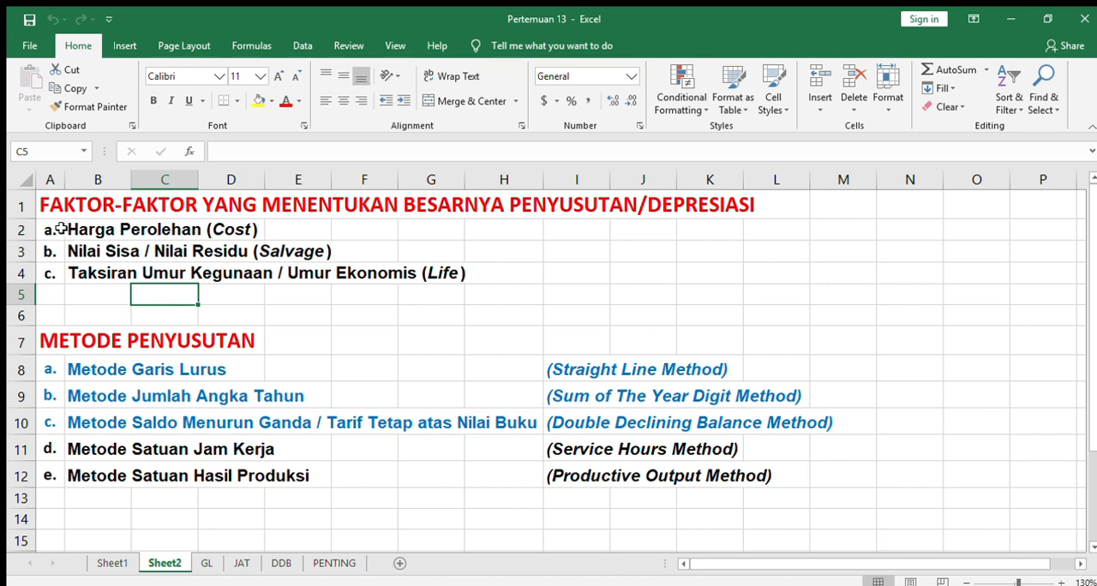
Go through the three factors that determine the depreciation amount in rows 2 to 4 of Sheet2.
click(54, 229)
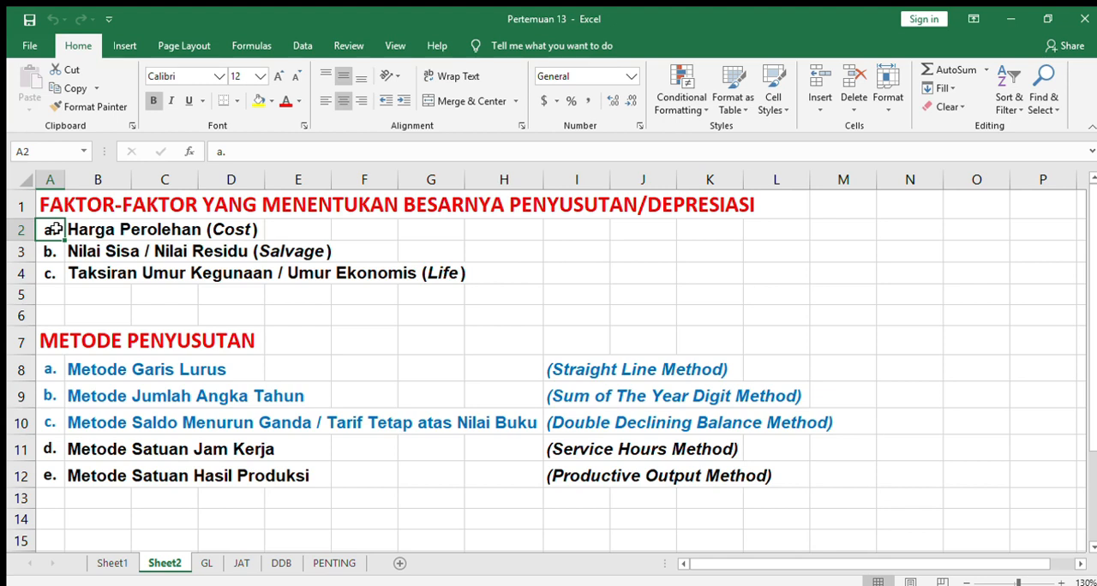
key(Down)
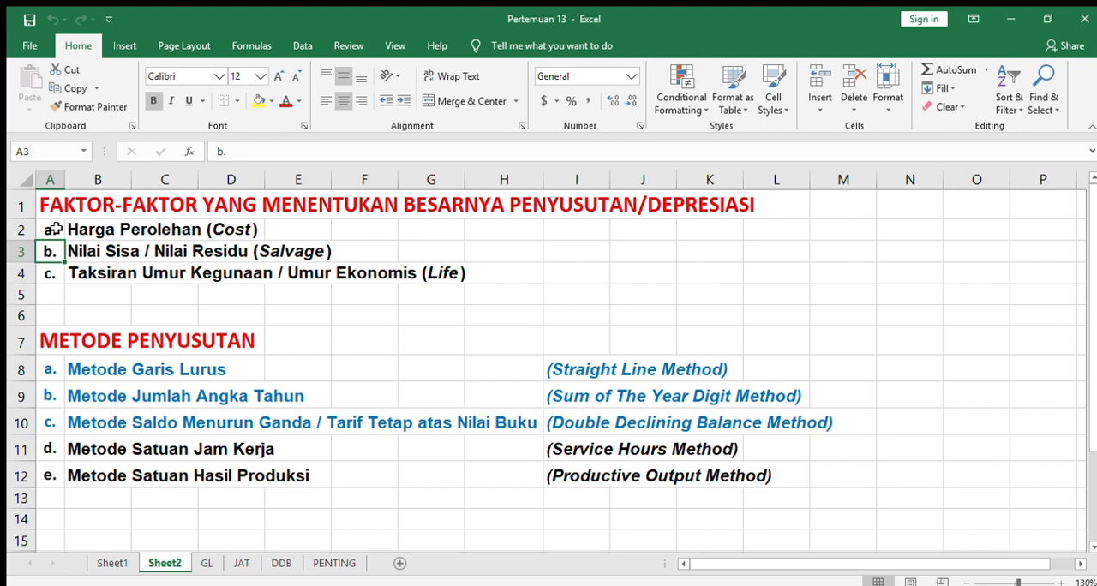
key(Down)
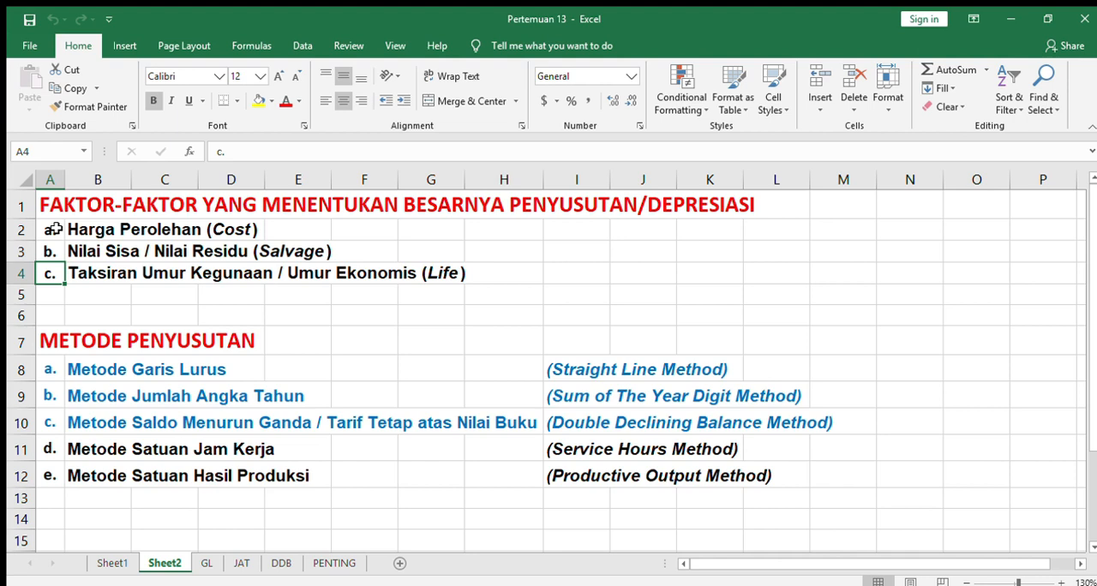
key(Down)
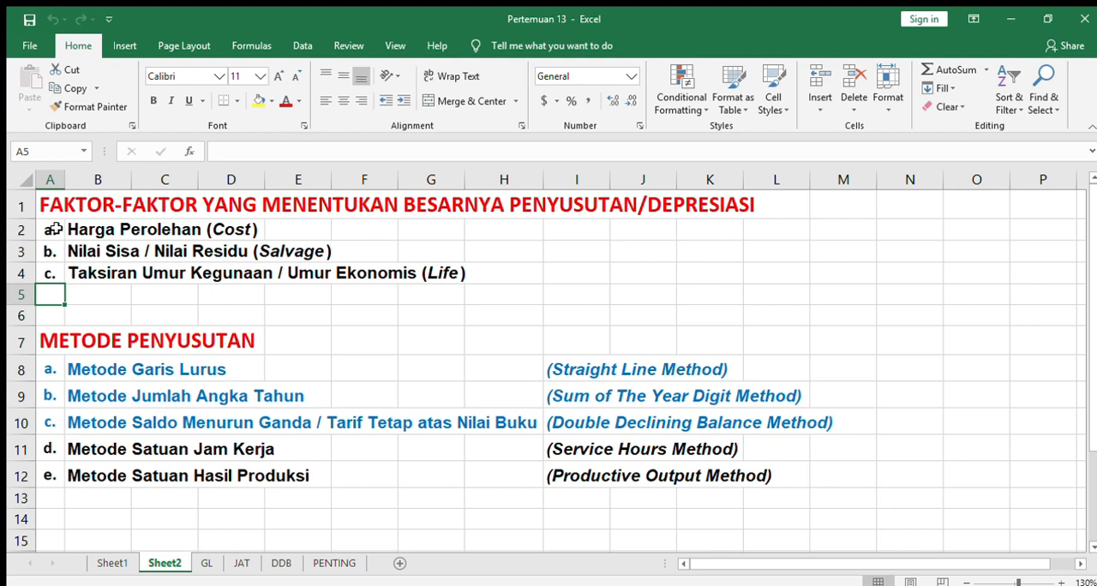
key(Down)
key(Down)
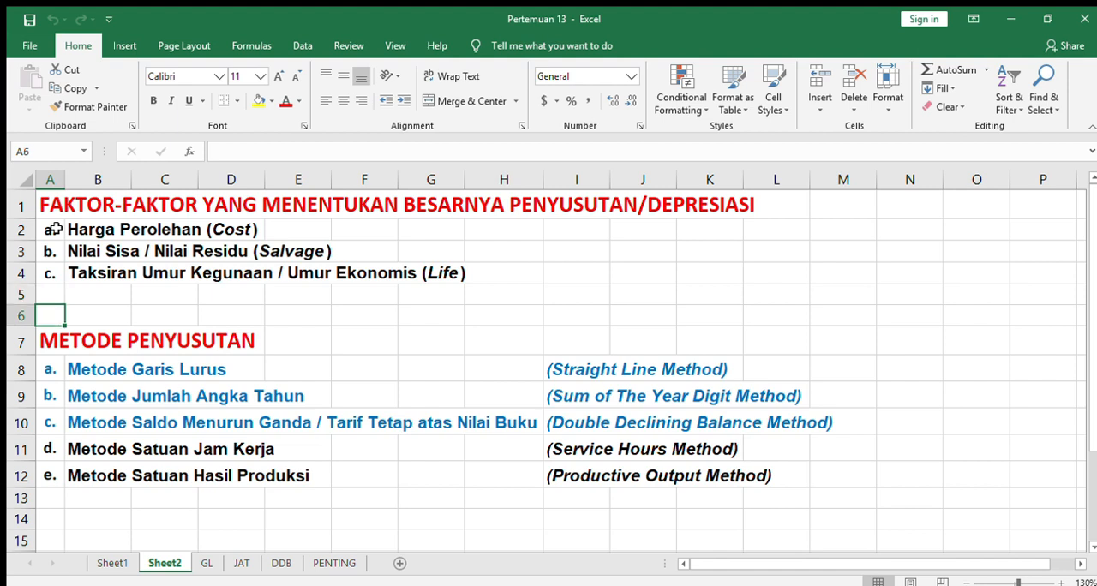
Go through the list of depreciation methods in rows 8 to 12, from Metode Garis Lurus to Metode Satuan Hasil Produksi.
key(Down)
key(Down)
key(Down)
key(Down)
key(Down)
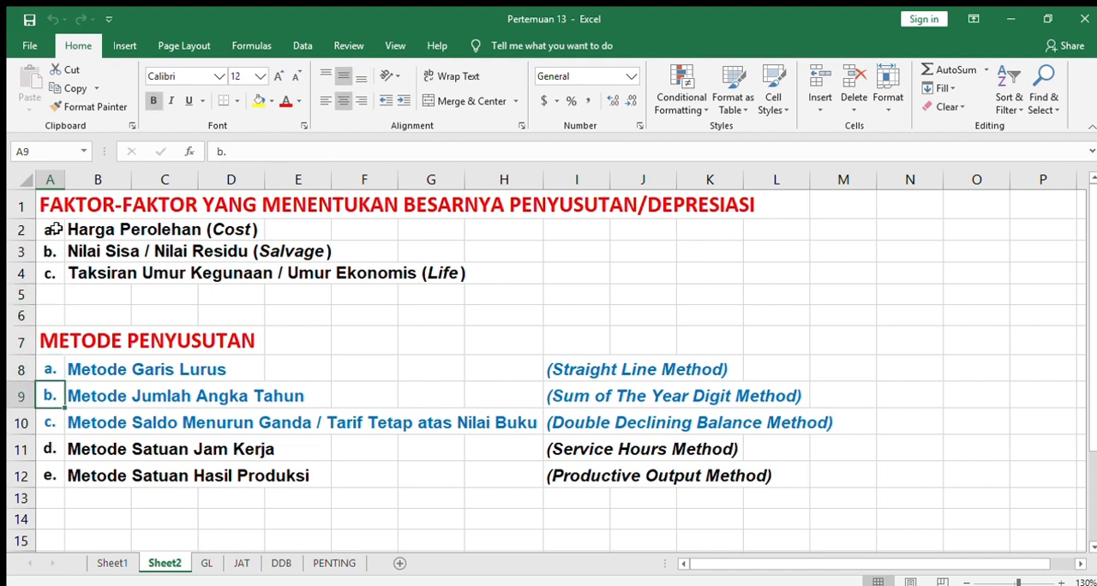
key(Up)
key(Up)
key(Up)
key(Up)
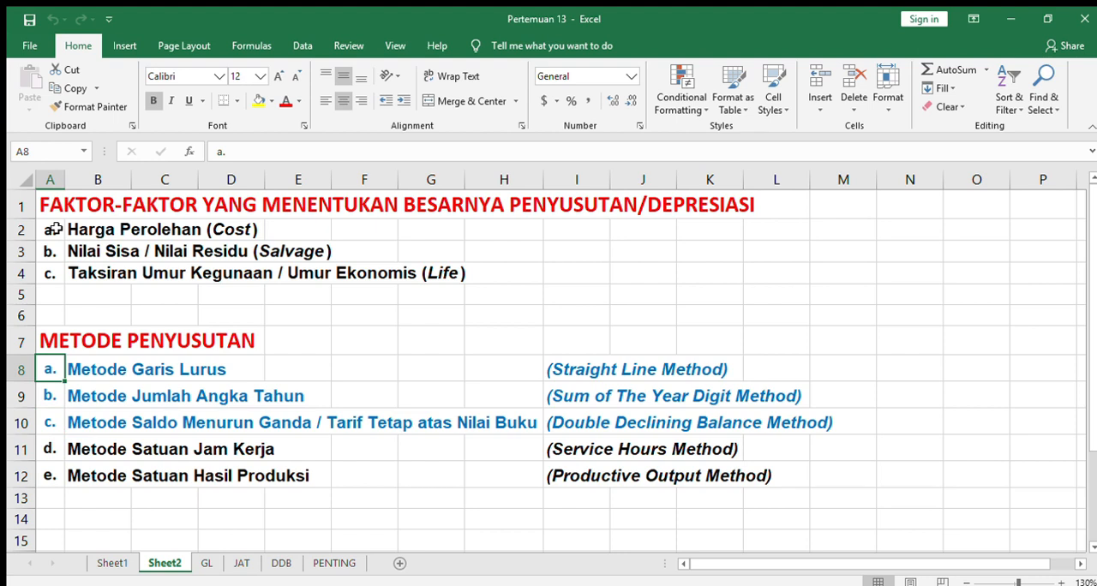
key(Down)
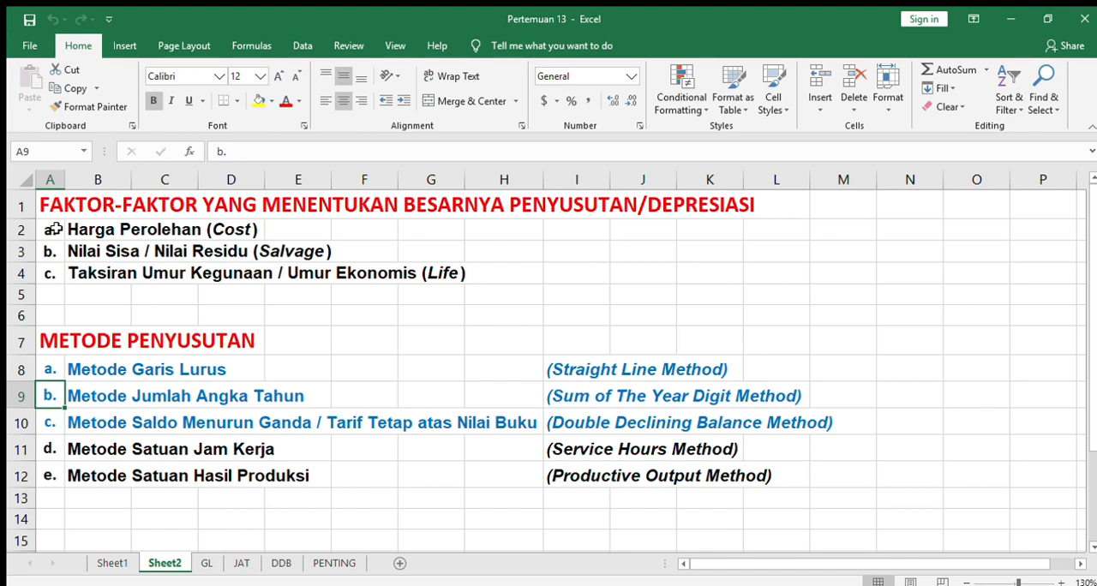
key(Down)
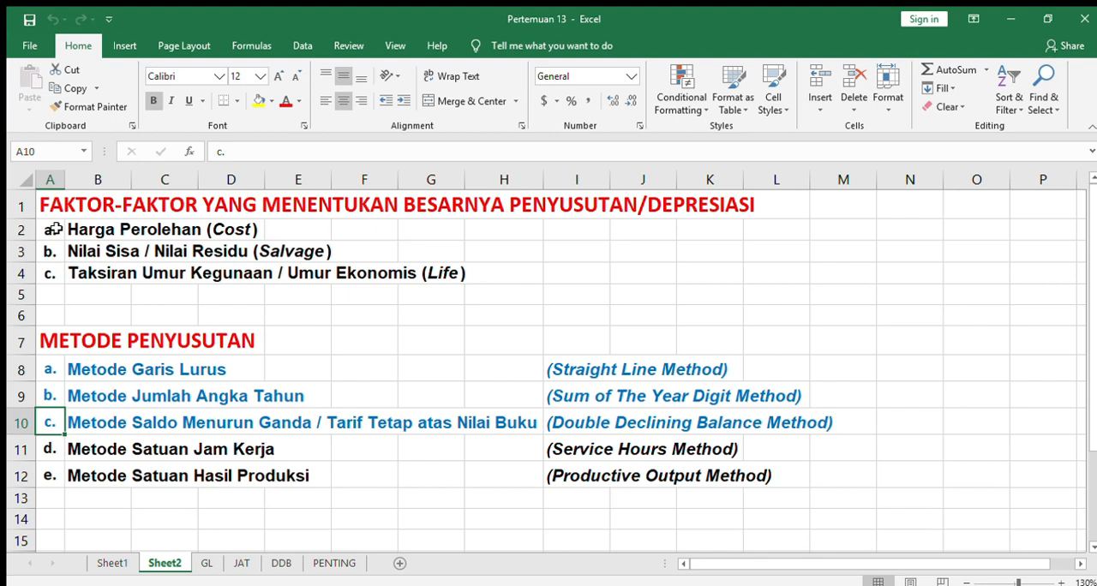
key(Down)
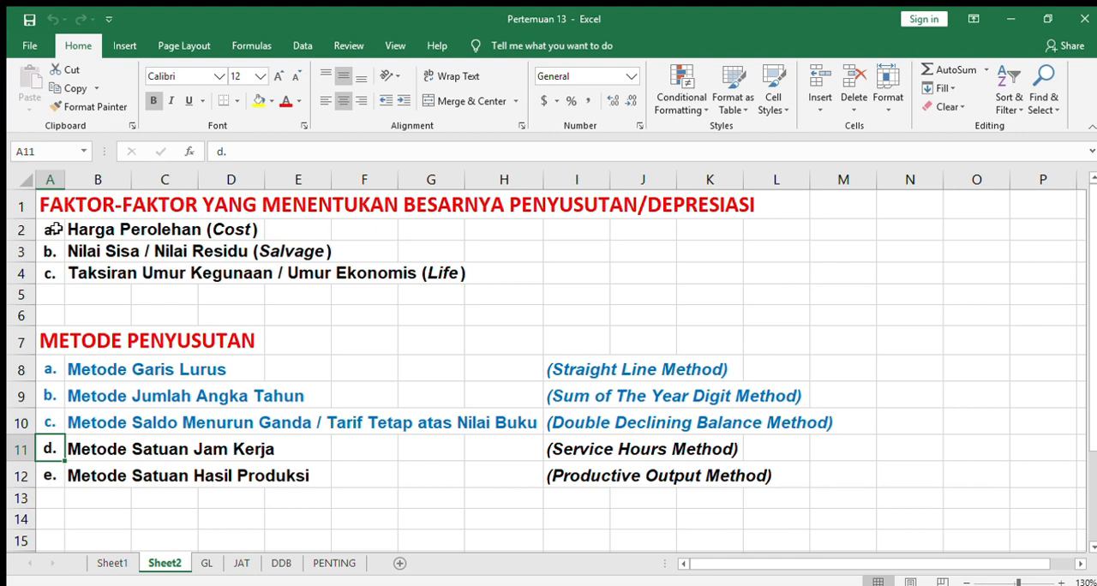
key(Down)
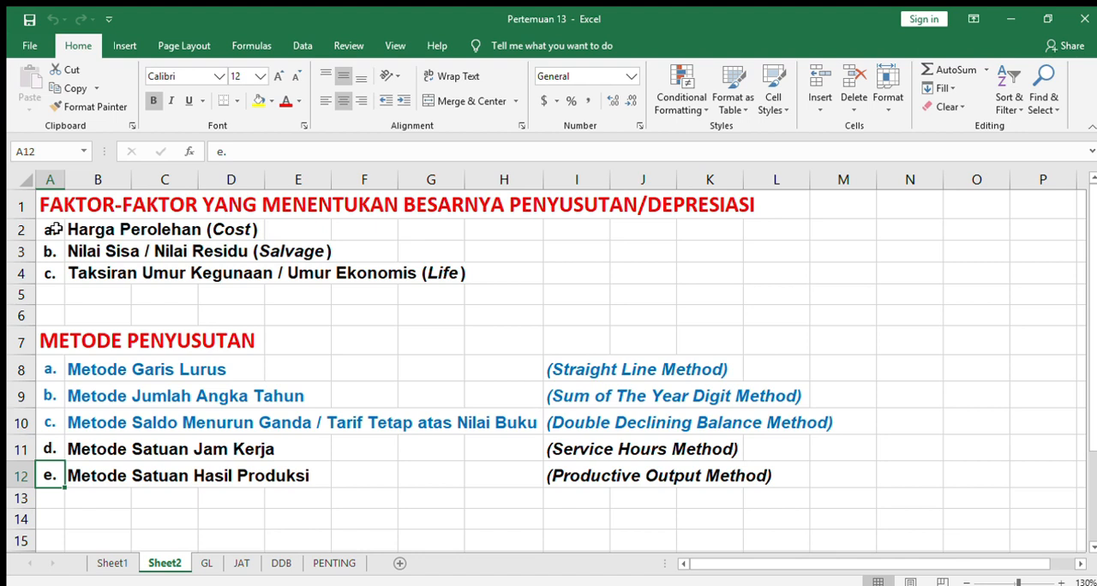
key(Up)
key(Up)
key(Up)
key(Up)
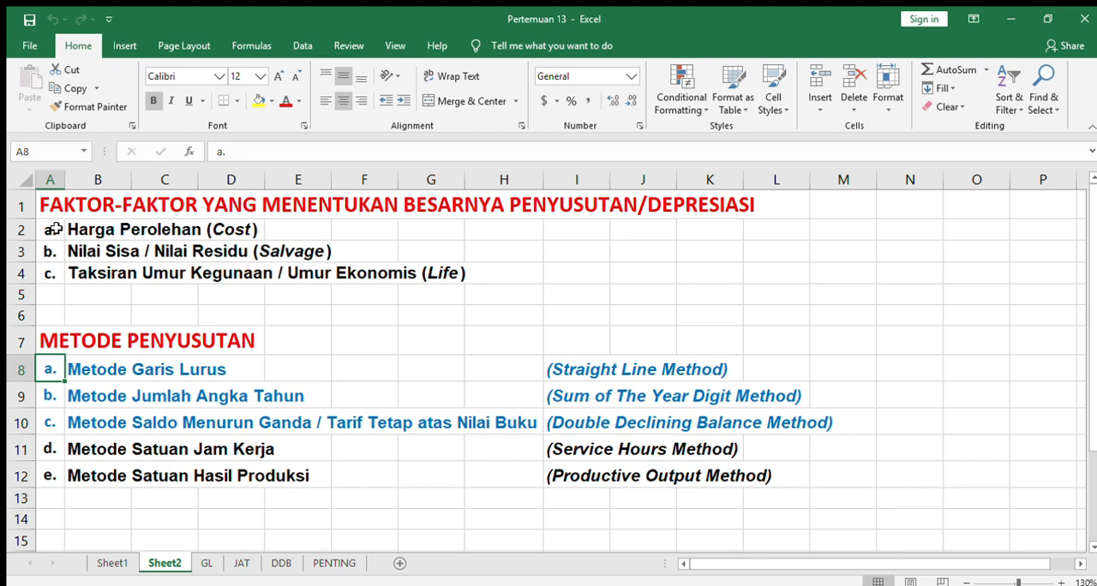
key(Down)
key(Up)
key(Down)
key(Down)
key(Down)
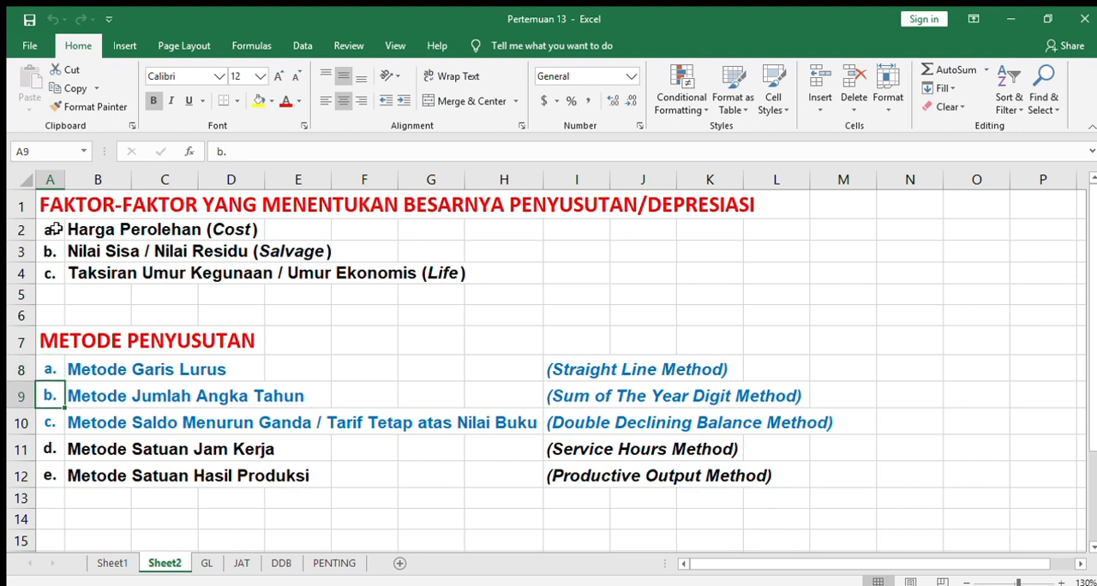
key(Up)
key(Up)
key(Up)
key(Down)
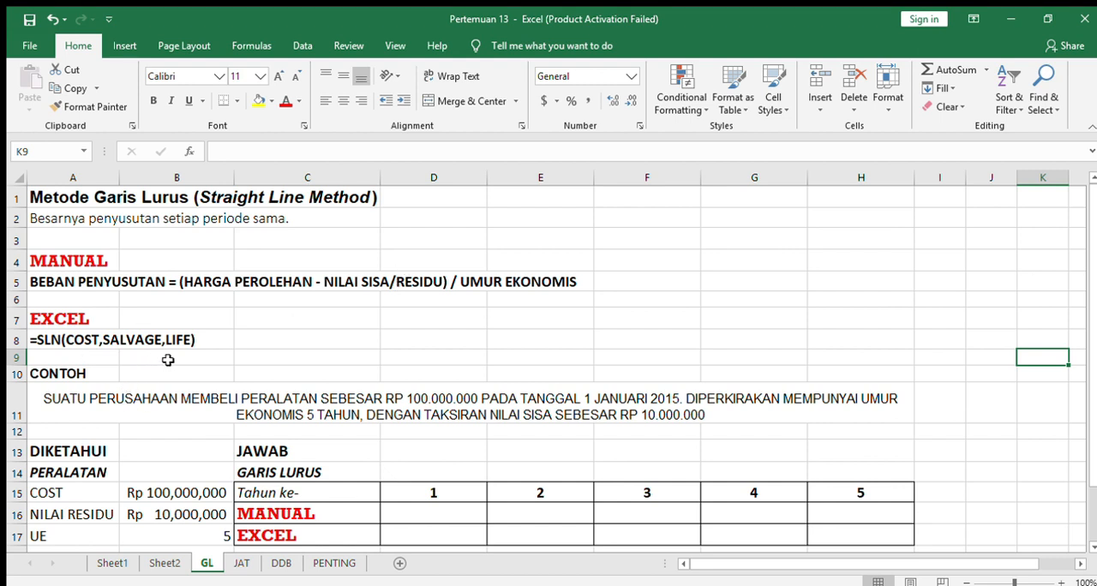
Examine the straight-line example on the GL sheet: the case text, the known cost, residual value and useful life, and the answer table rows.
click(198, 400)
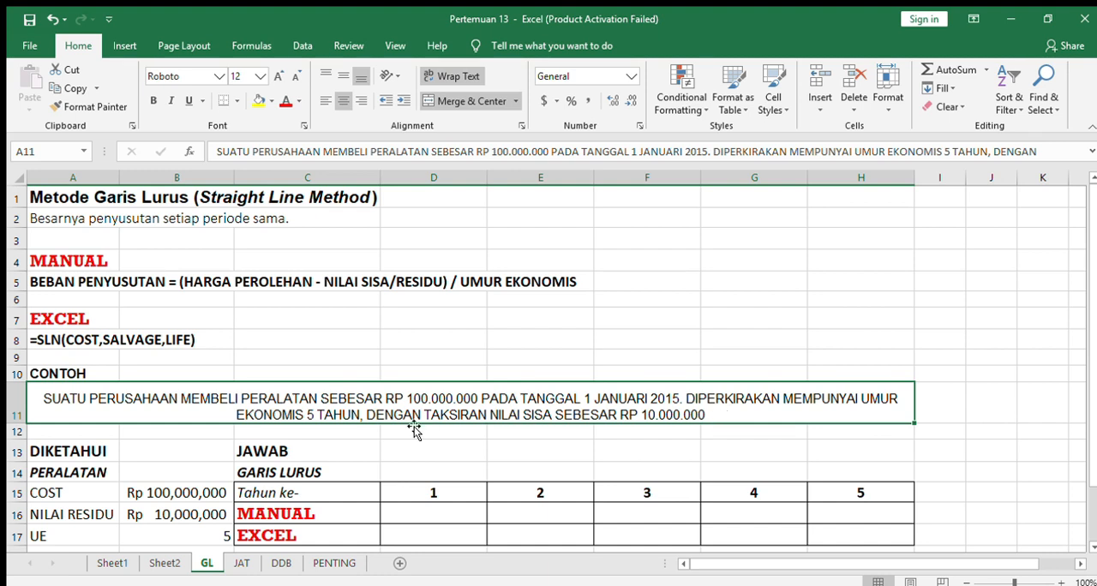
click(461, 437)
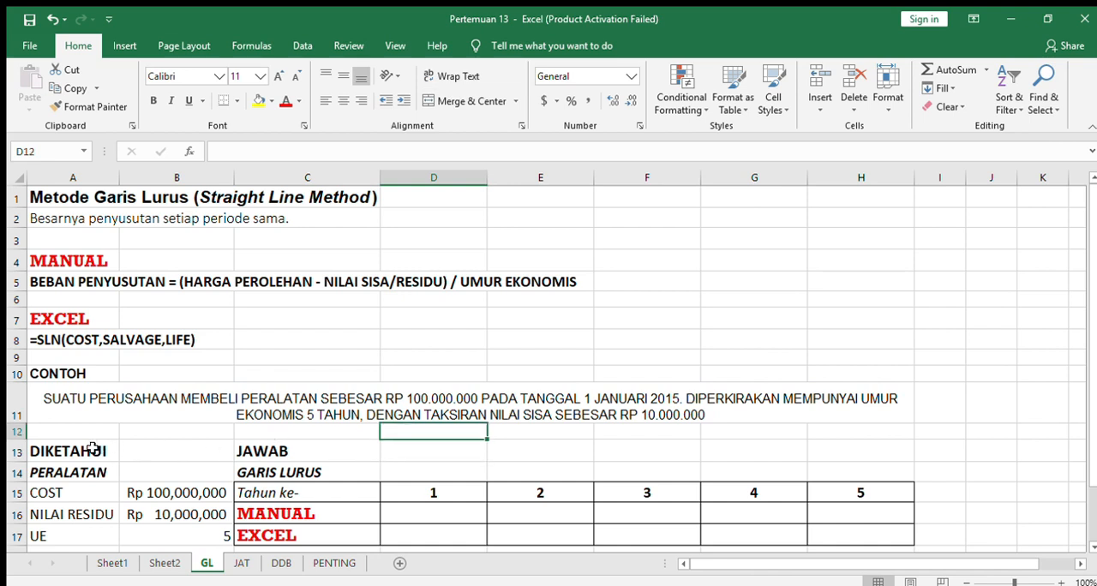
click(92, 448)
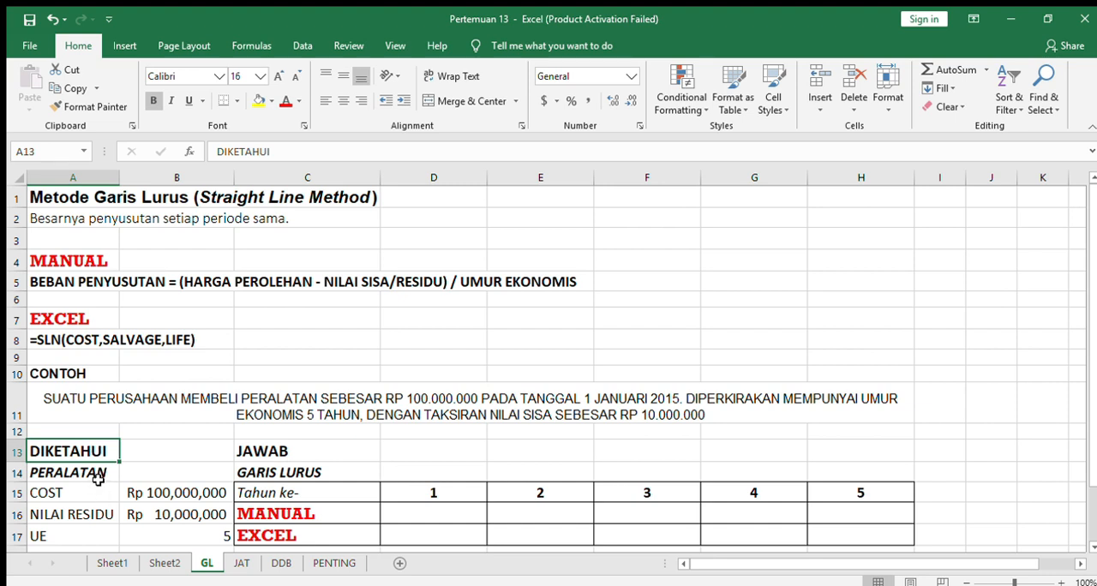
click(99, 477)
click(103, 493)
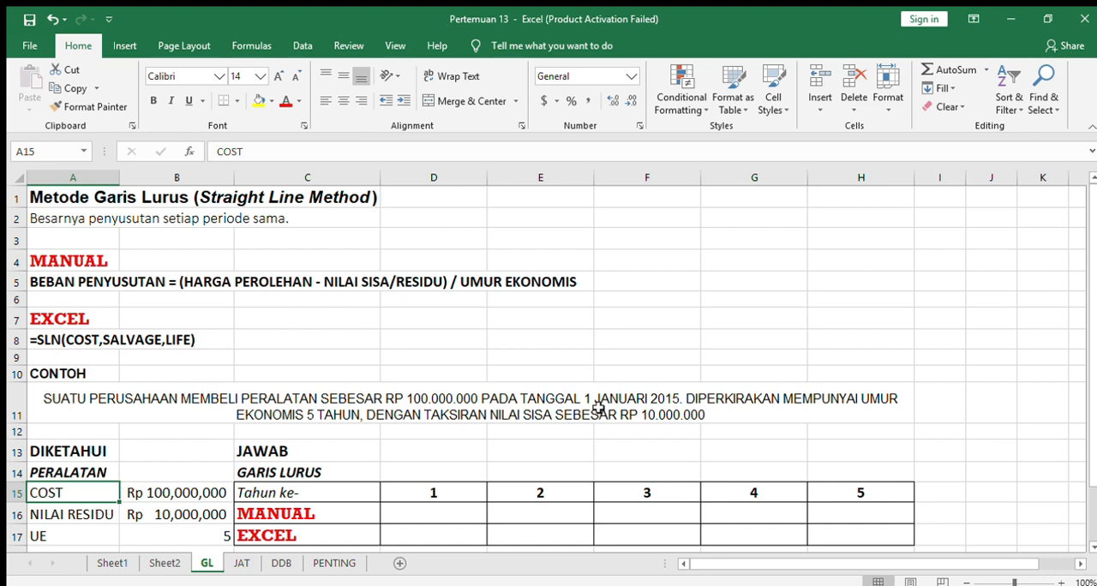
click(197, 549)
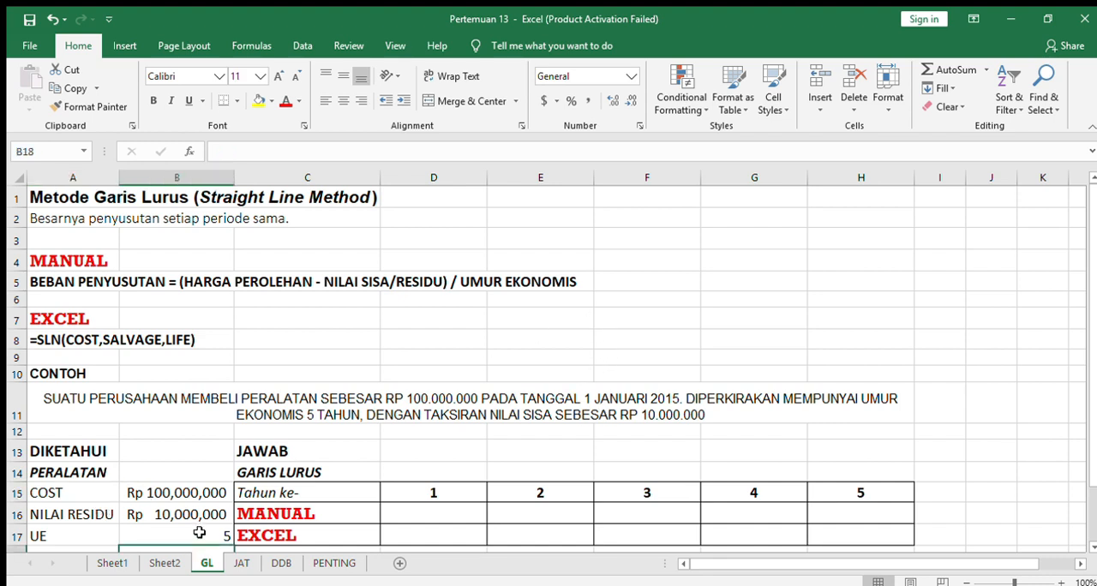
click(53, 536)
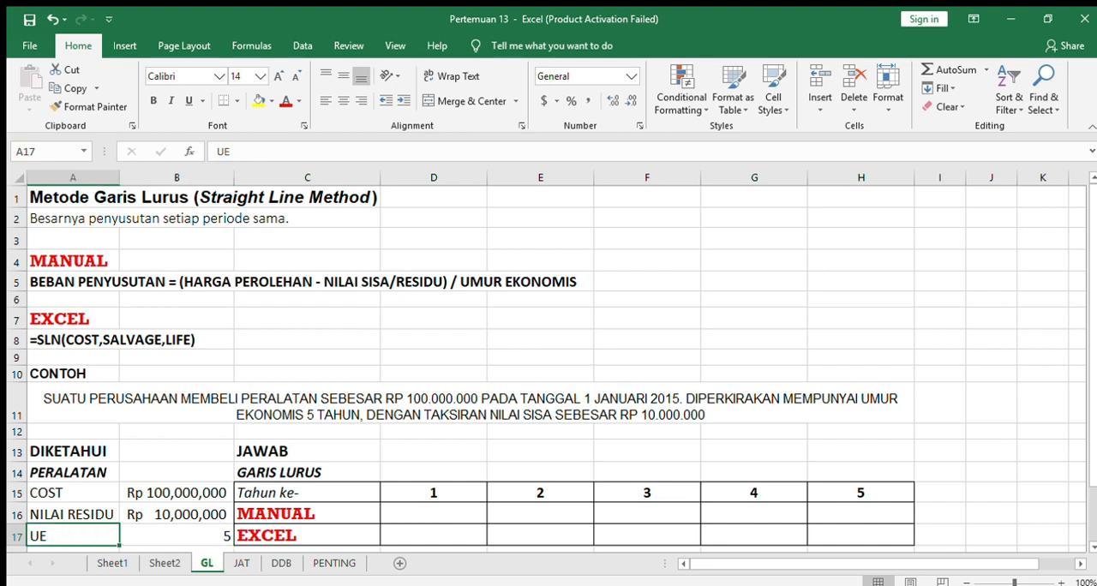
click(317, 508)
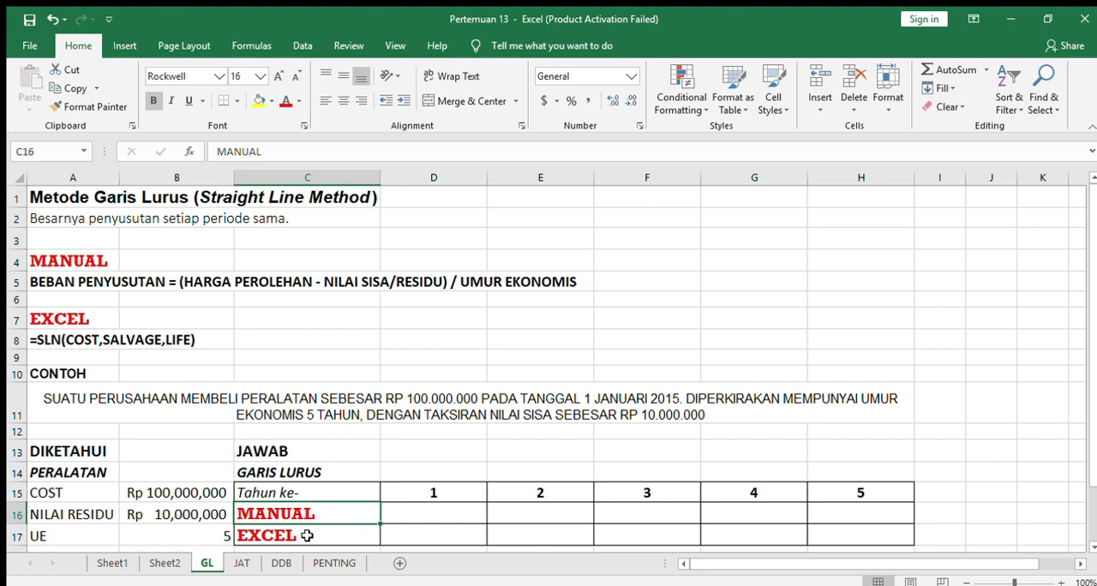
click(305, 539)
click(342, 506)
Enter the manual depreciation formula =($B$15-$B$16)/$B$17 for year 1 in D16 and fill it across to year 5 in H16.
click(402, 509)
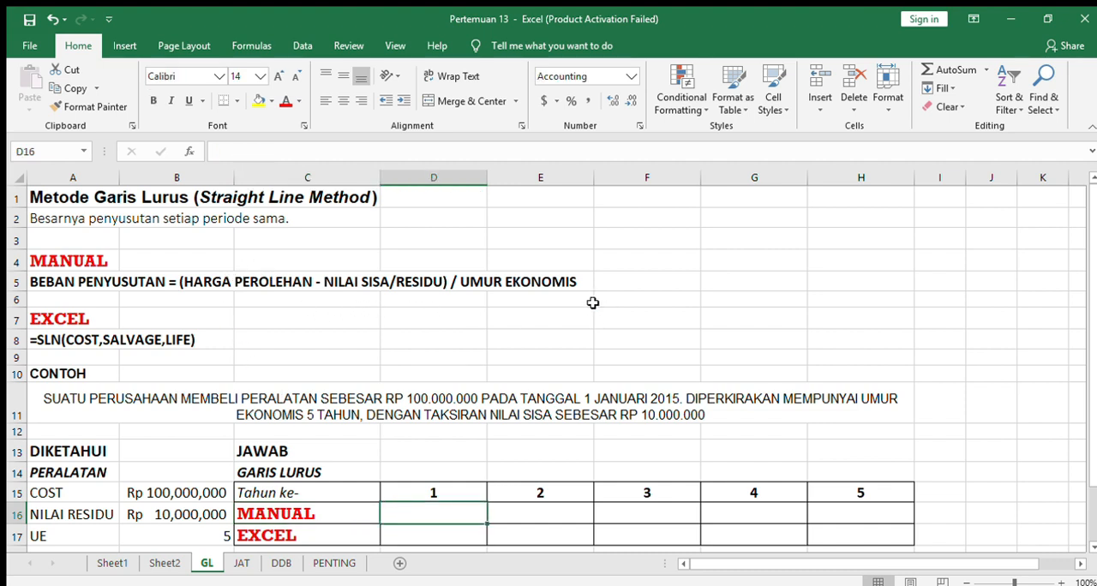
text(=)
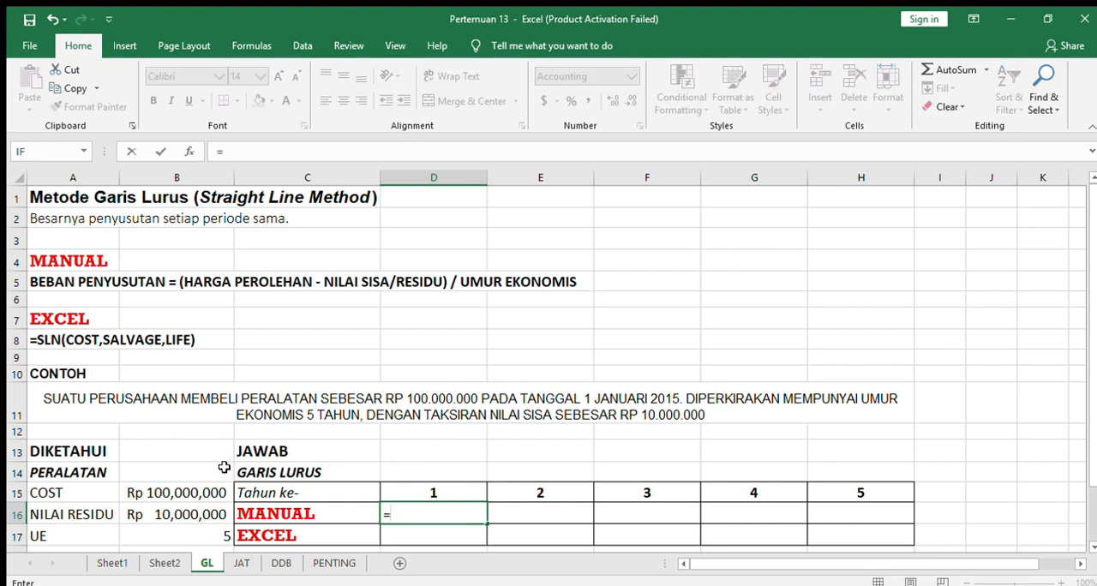
click(176, 494)
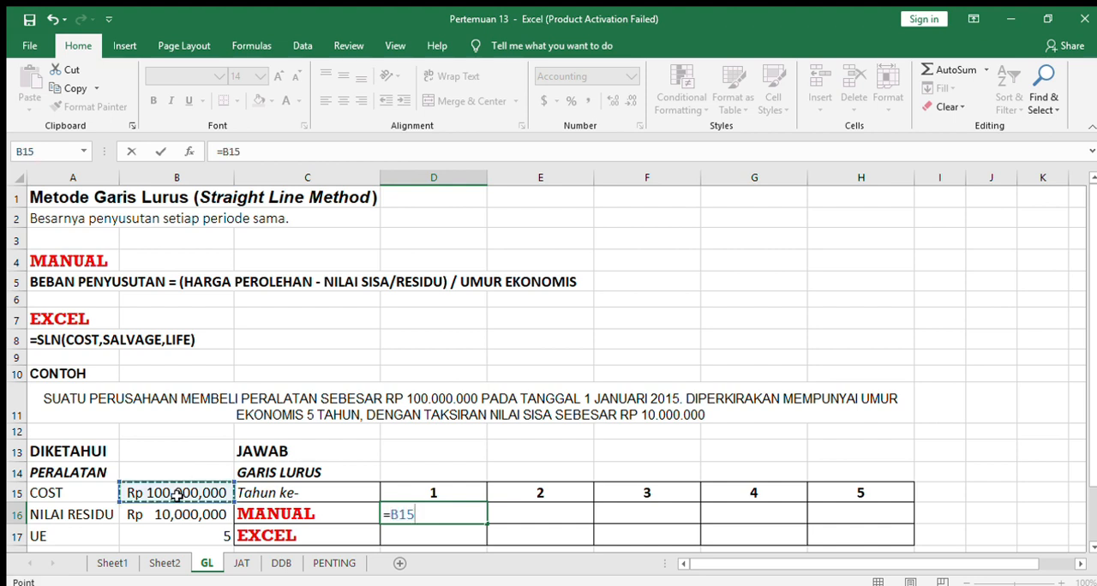
key(F4)
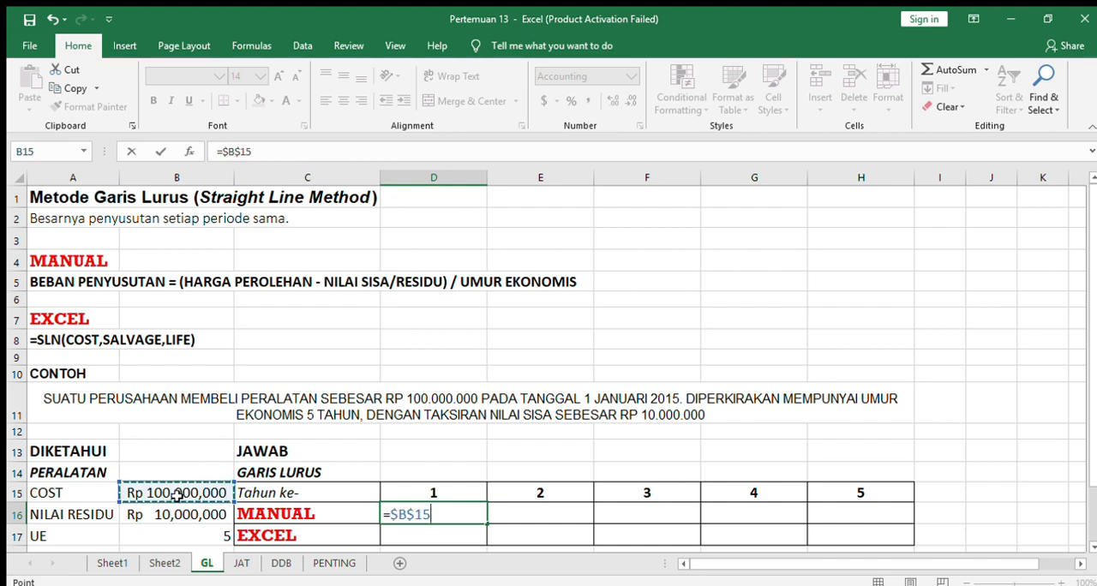
text(-)
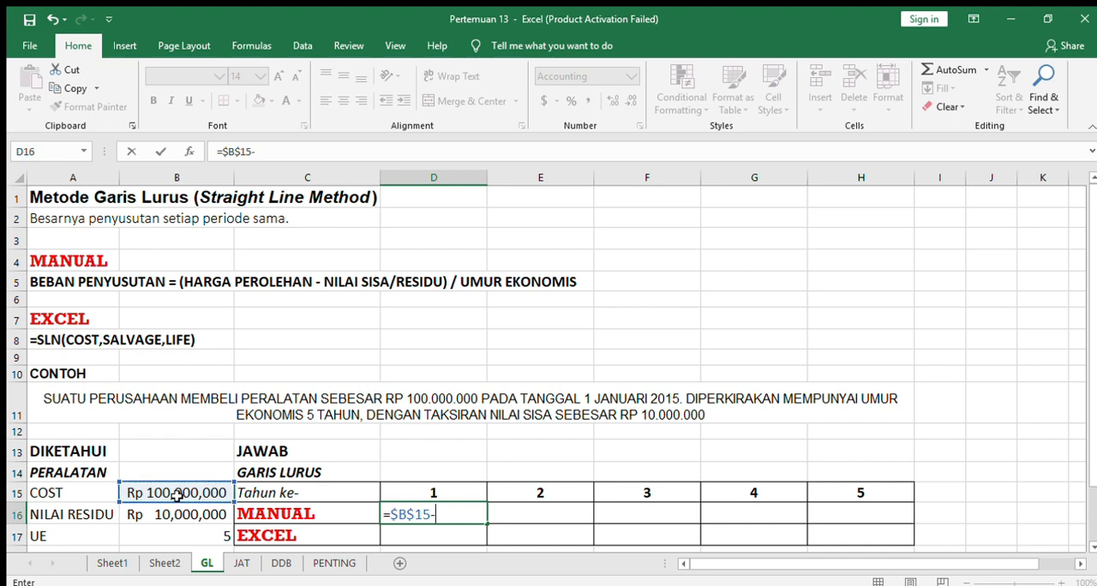
click(176, 512)
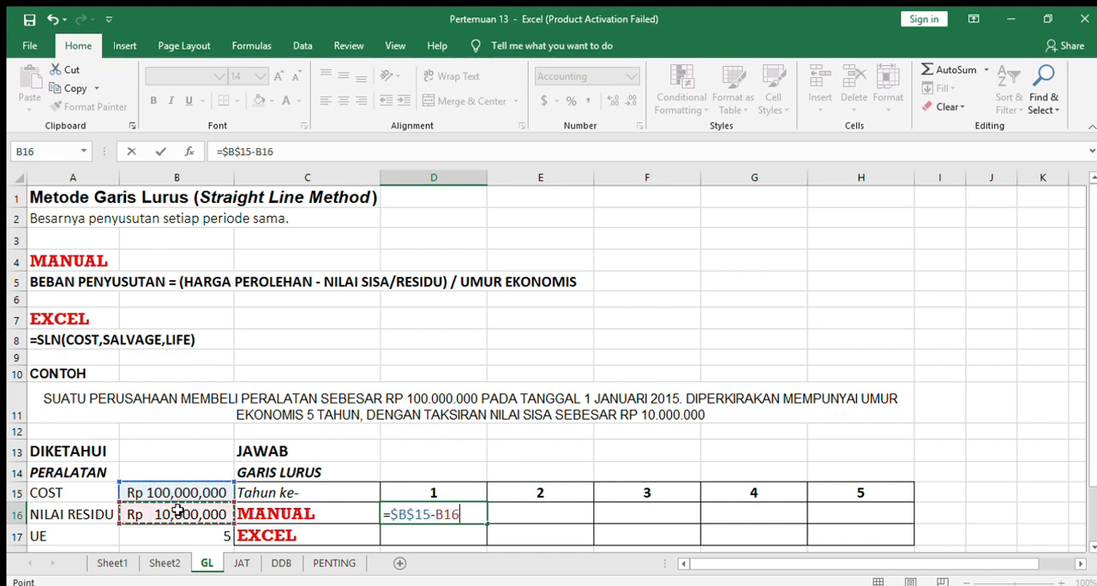
key(F4)
click(222, 152)
text(()
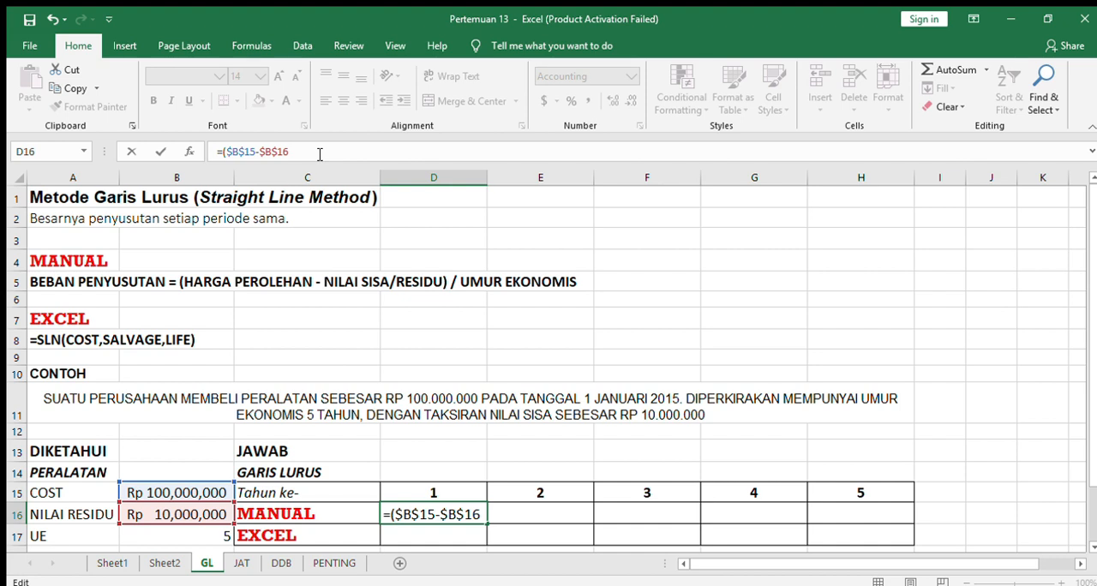
text()/)
click(203, 538)
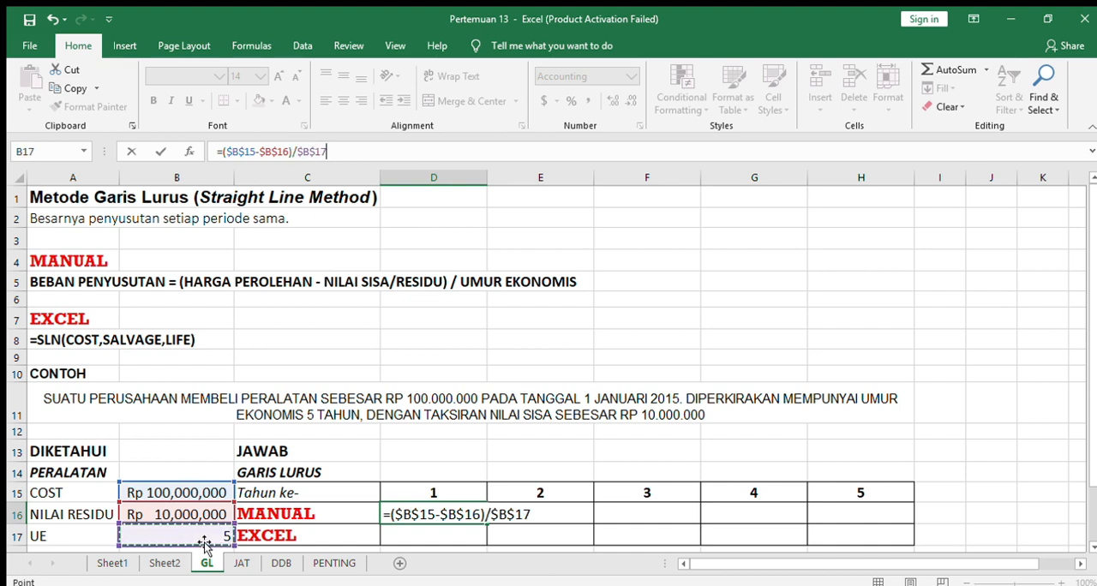
key(Return)
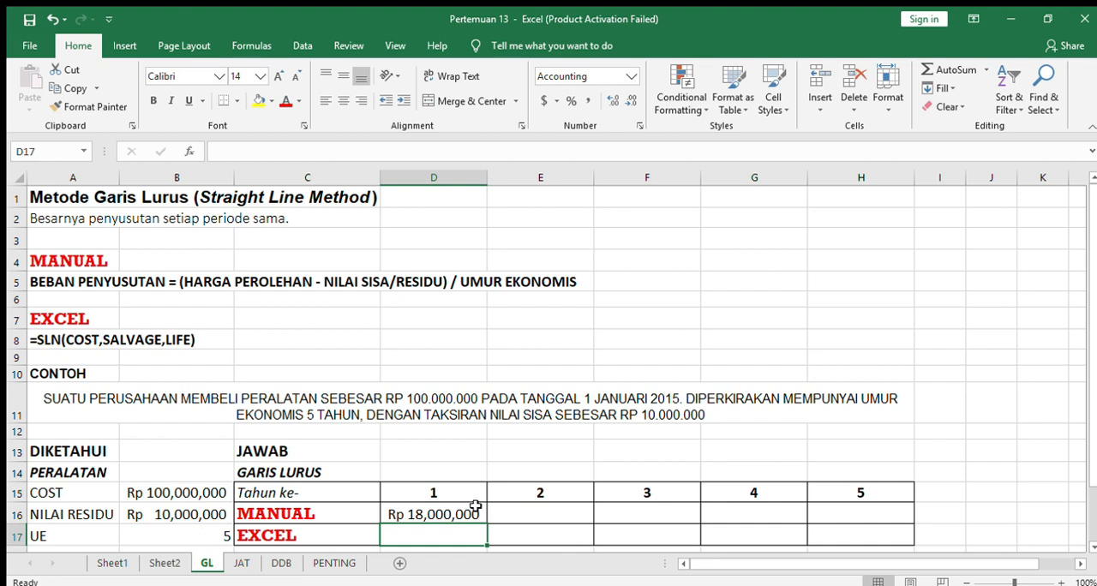
click(457, 511)
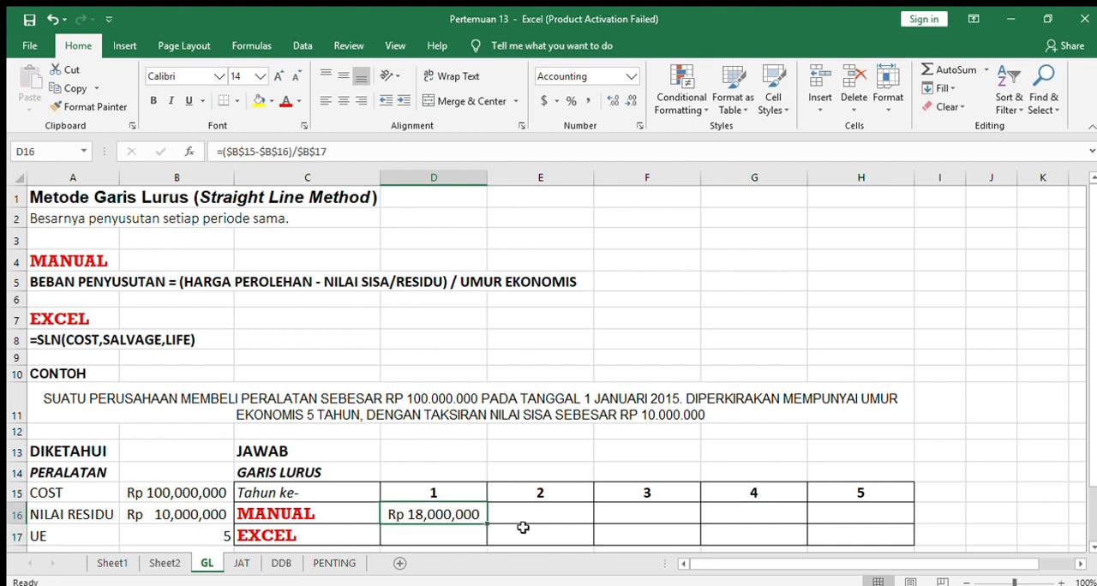
drag(487, 520, 886, 517)
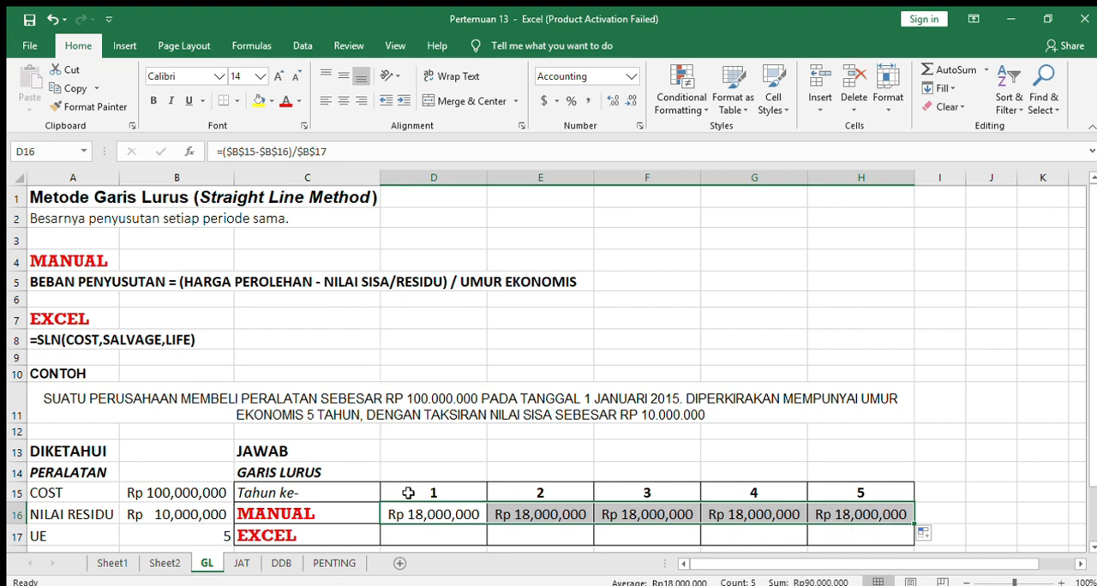
Enter the formula =SLN($B$15,$B$16,$B$17) in D17 as the Excel depreciation for year 1.
click(451, 536)
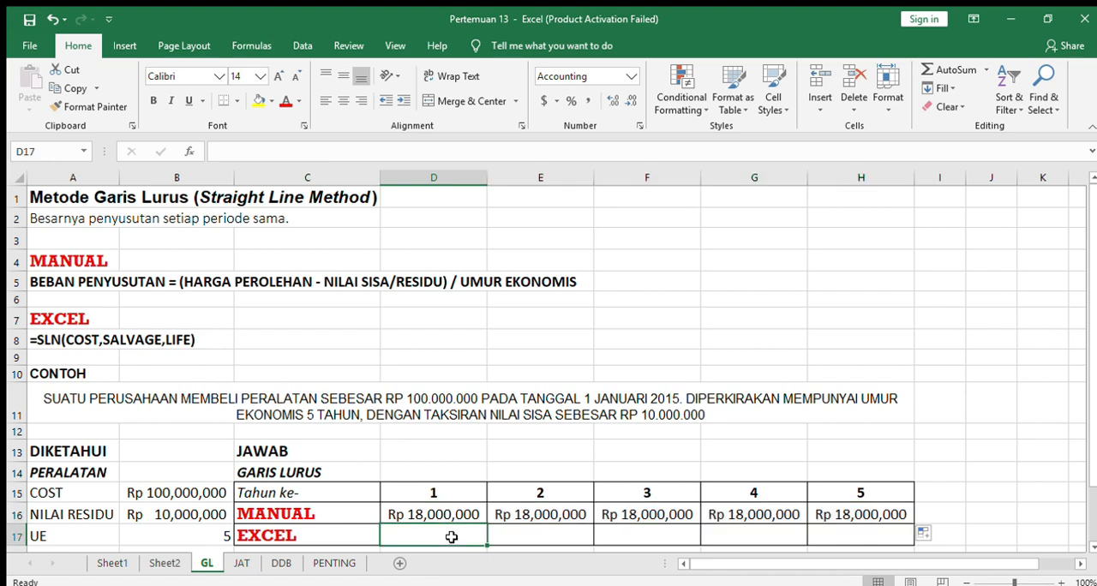
text(=)
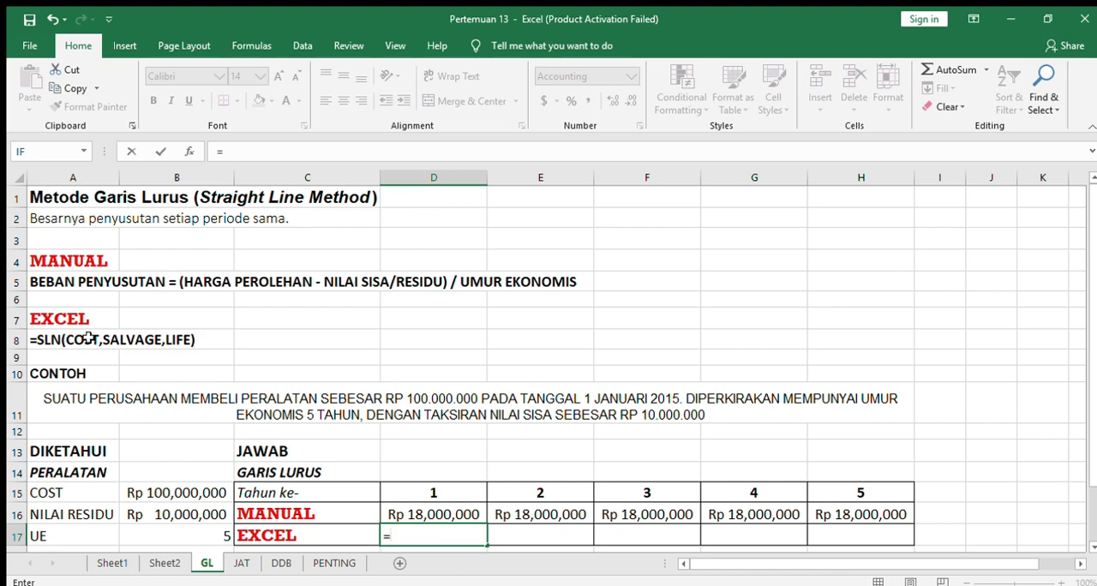
text(SLN()
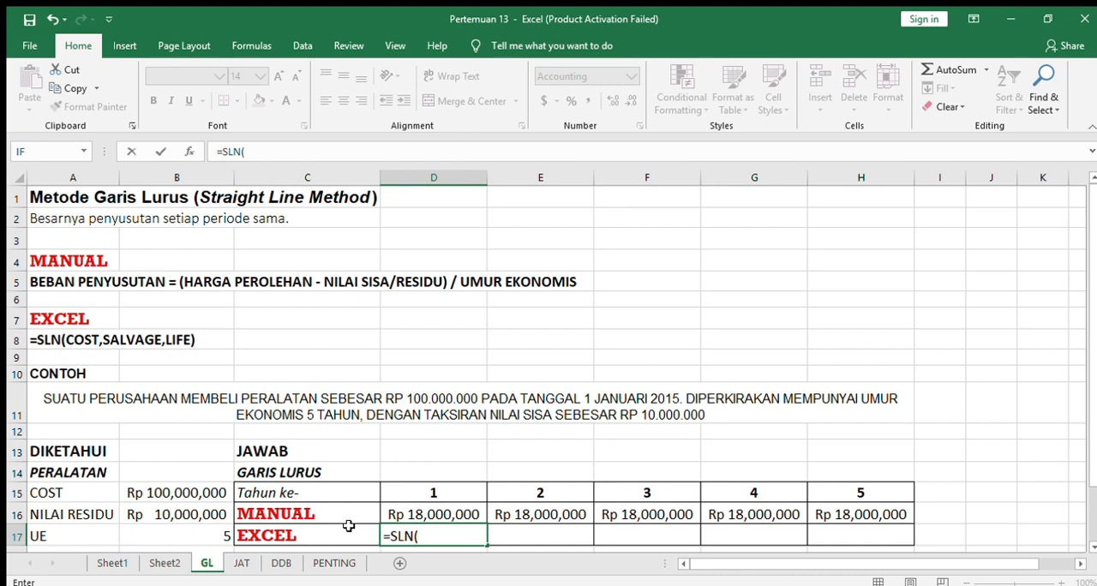
click(204, 479)
click(202, 496)
key(F4)
text(,)
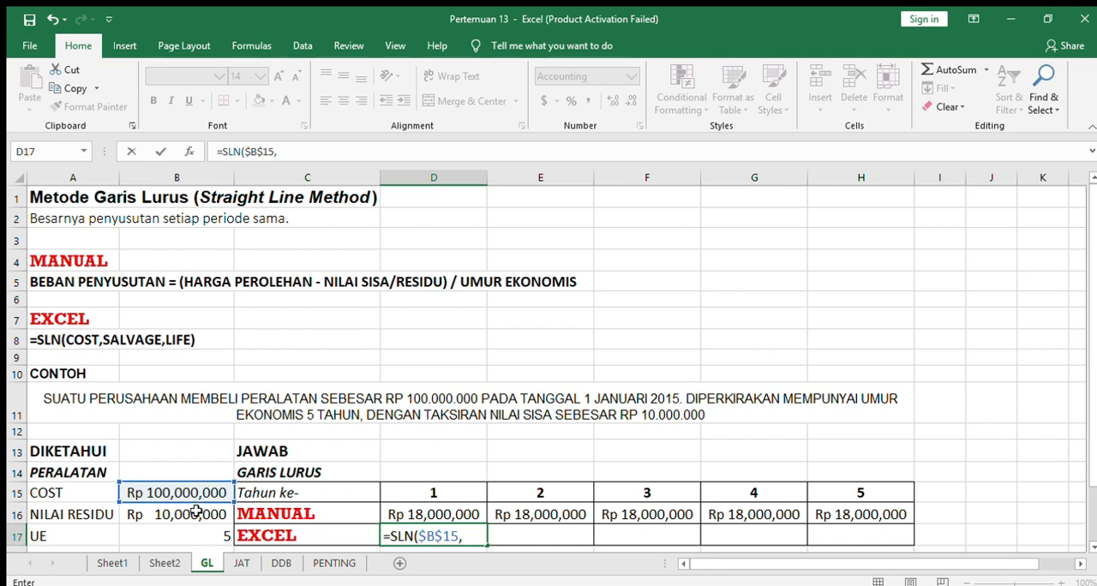
click(196, 512)
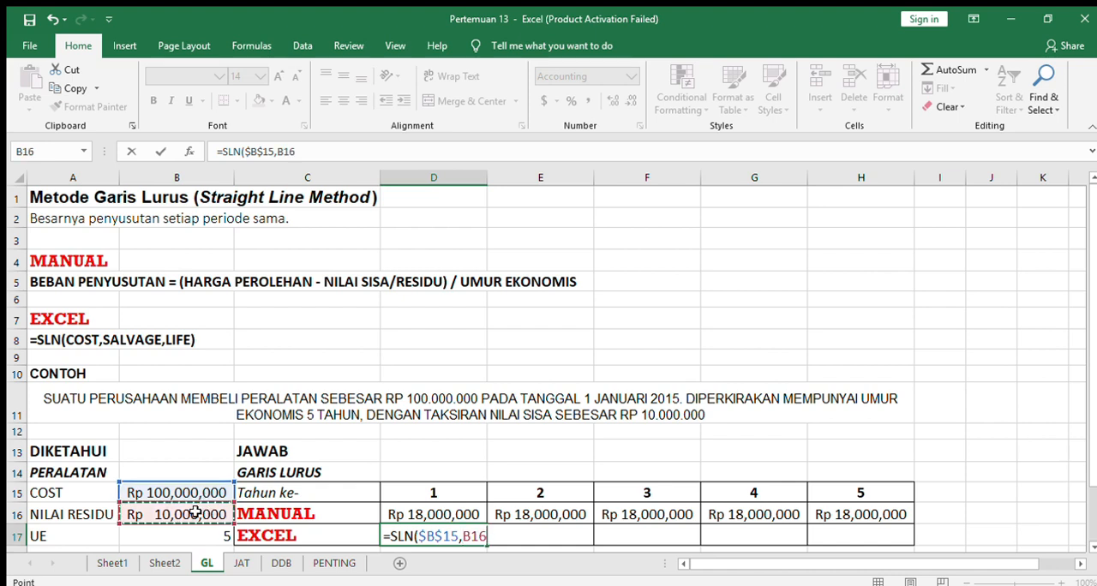
key(F4)
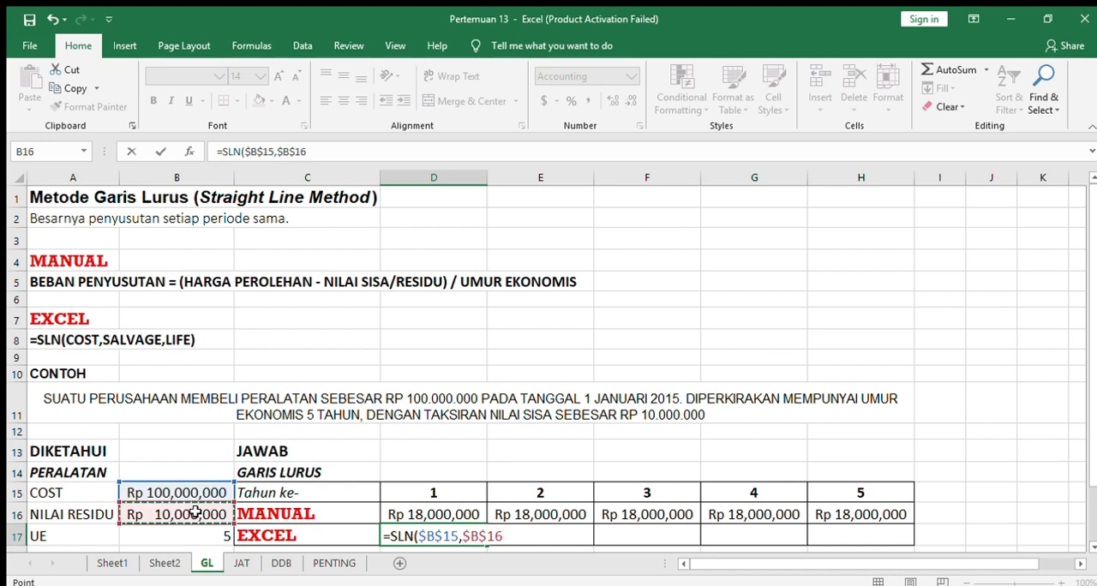
text(,)
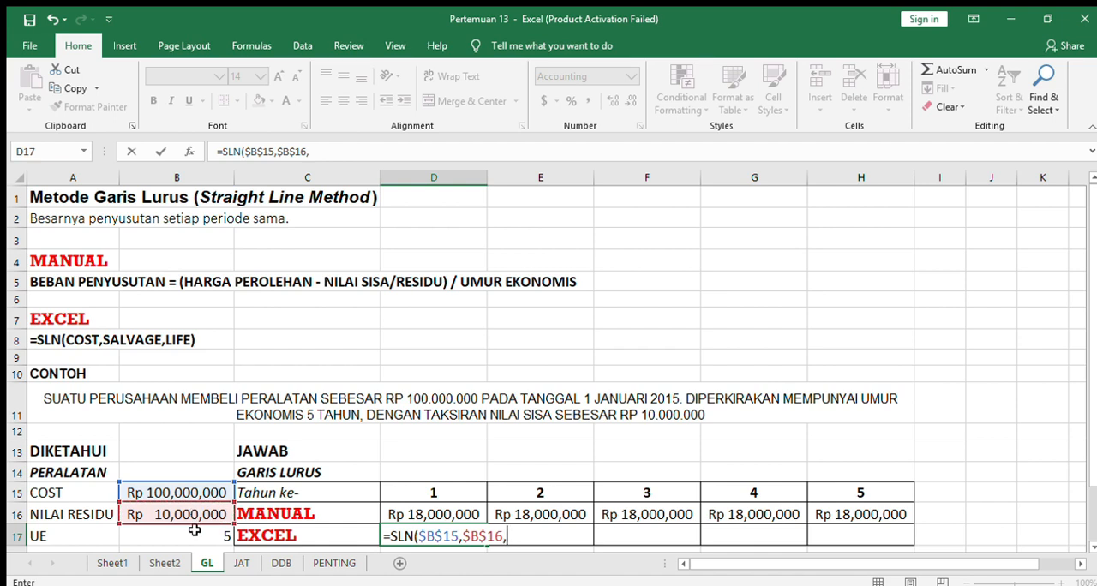
click(195, 531)
key(F4)
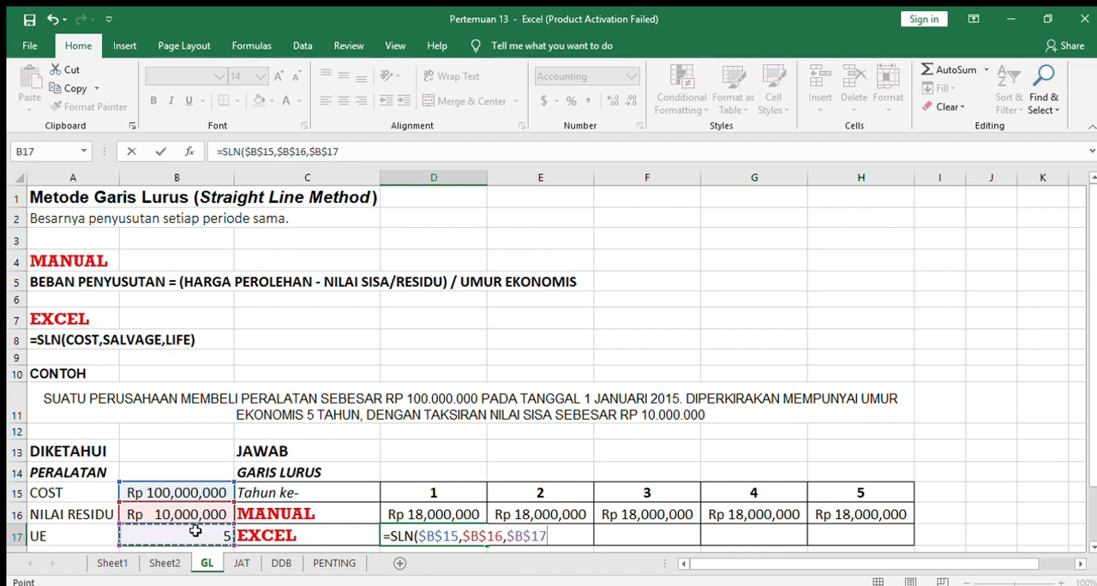
text())
key(Return)
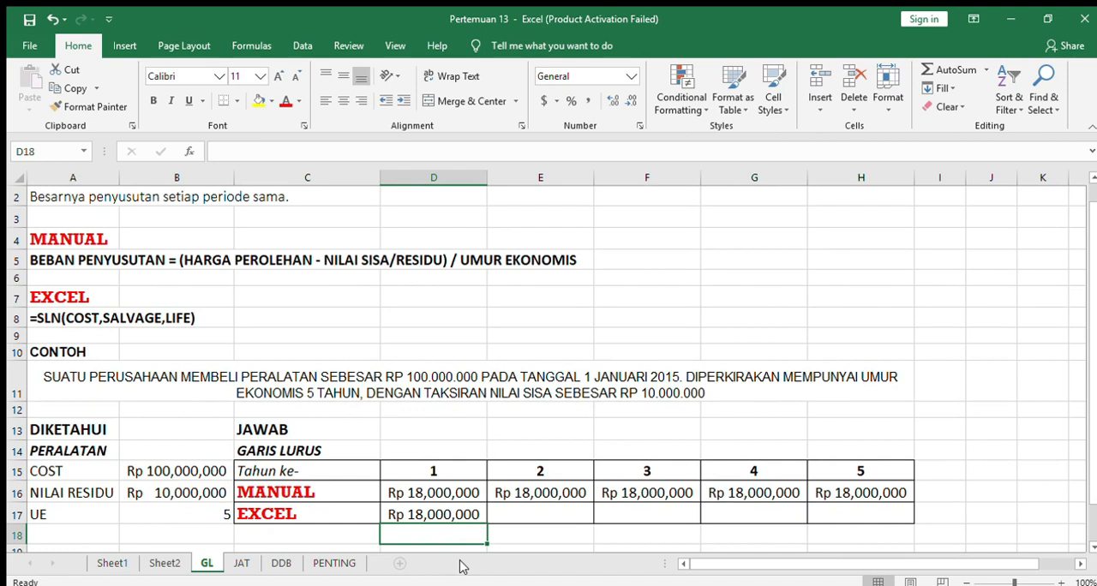
Fill the SLN formula from D17 across to year 5 in H17.
click(456, 511)
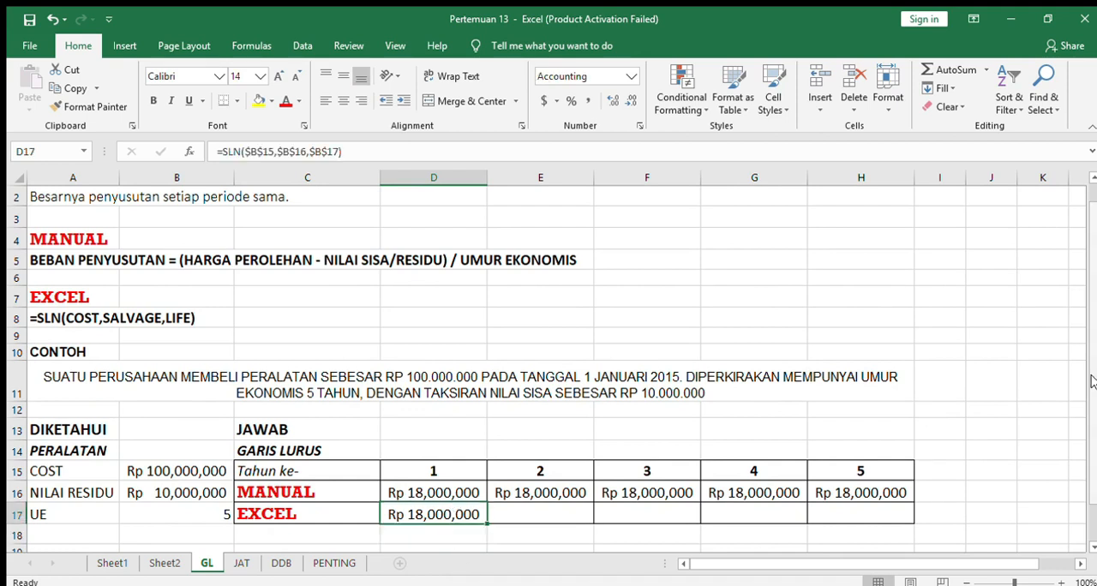
scroll(1091, 381, up, 1)
drag(489, 544, 925, 533)
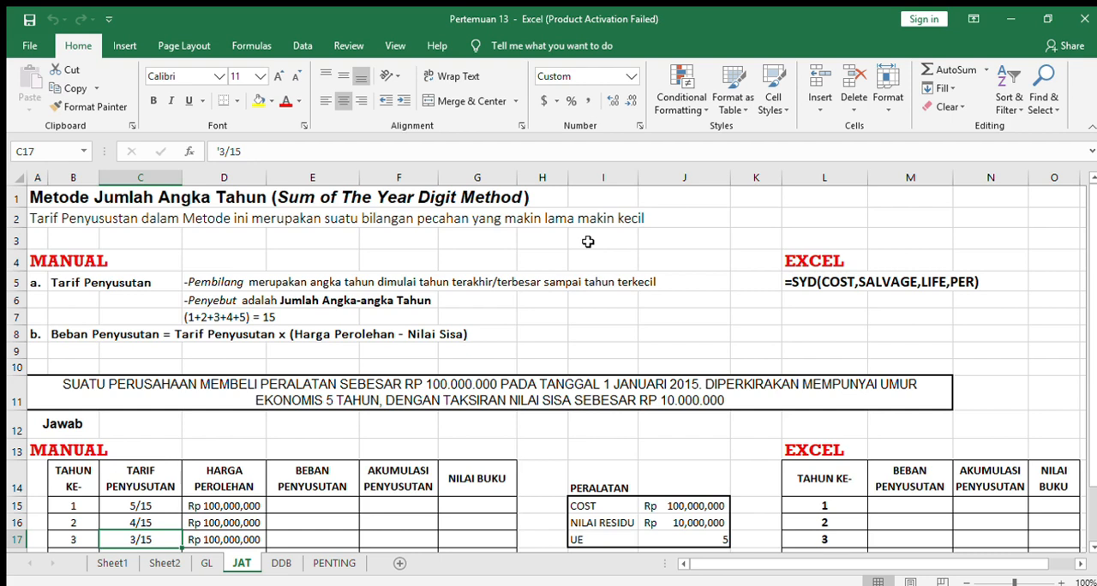
Examine the JAT sheet's sum-of-the-years-digits example: the manual rate rules, the SYD syntax and the equipment's cost, residual value and useful life.
click(88, 289)
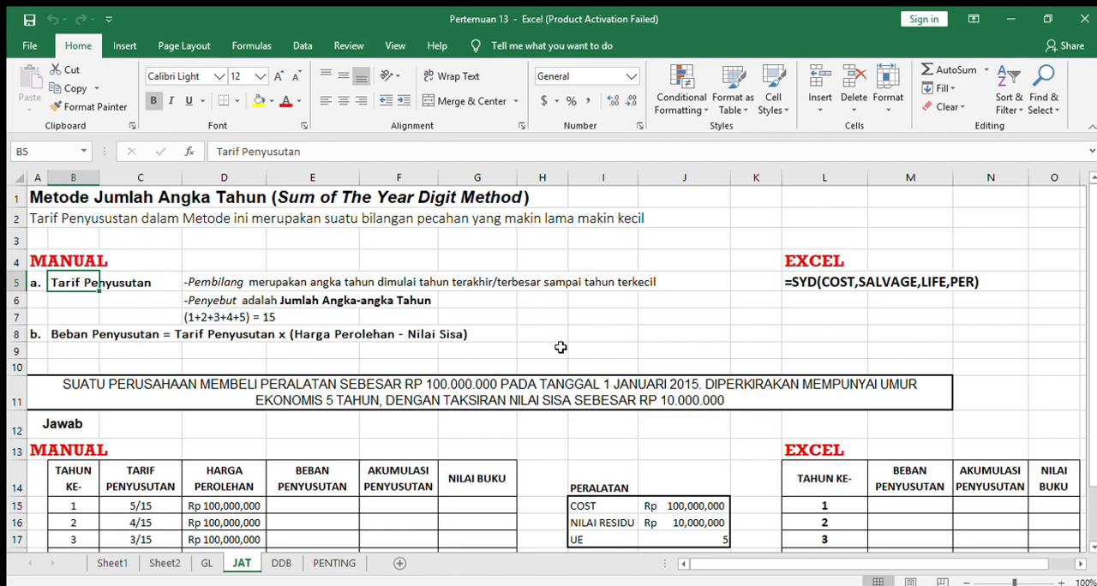
click(811, 260)
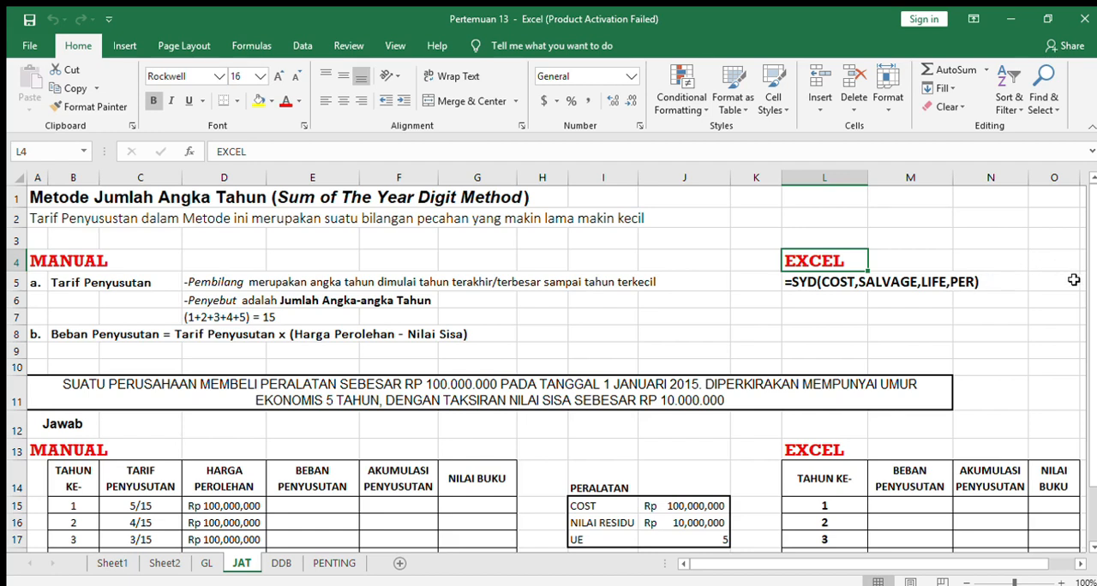
scroll(1085, 326, down, 1)
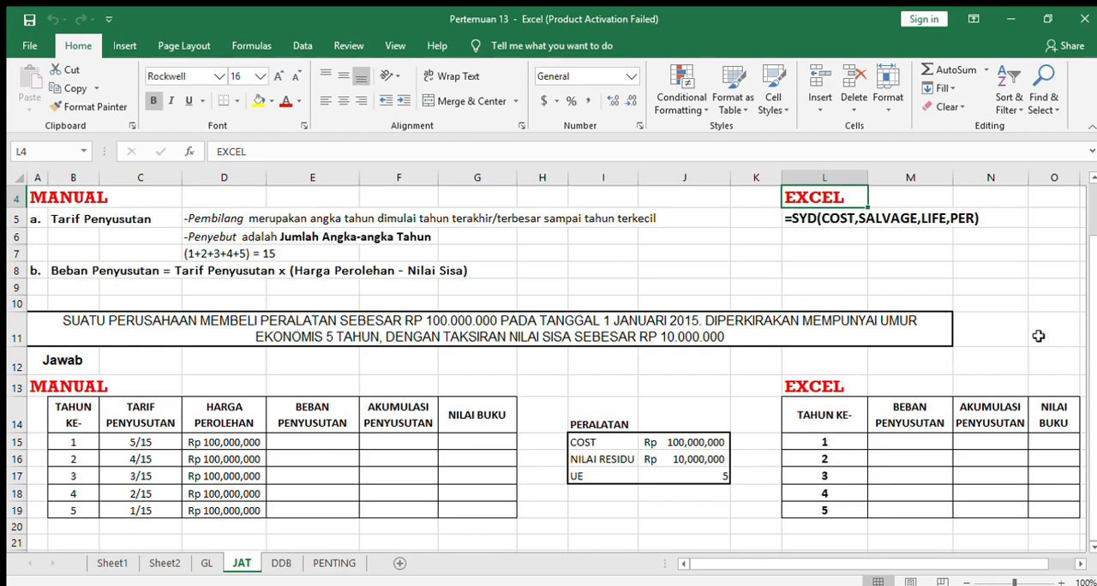
click(617, 417)
click(604, 444)
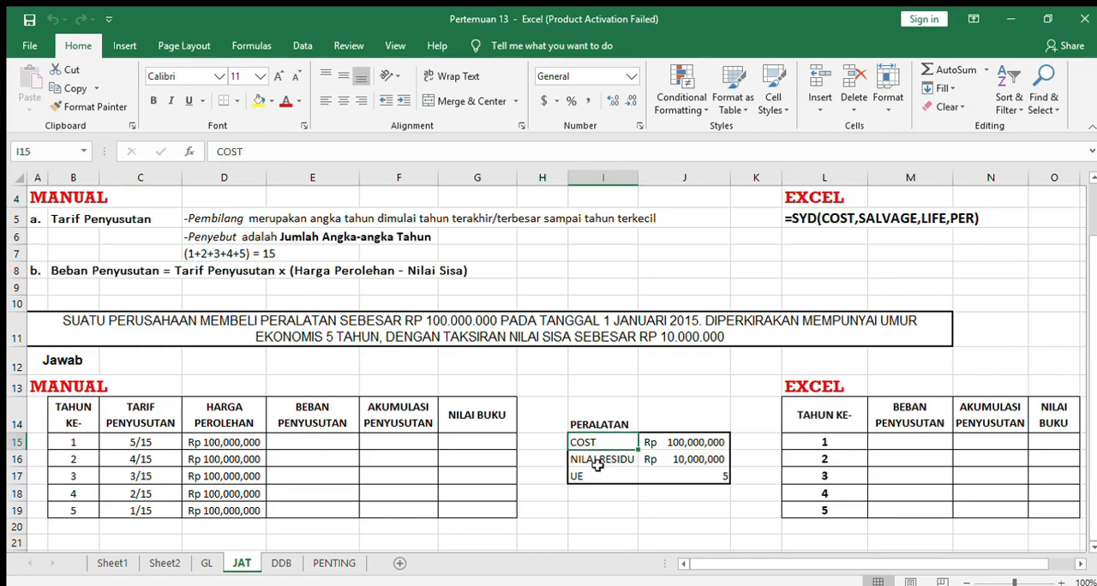
click(594, 461)
click(597, 476)
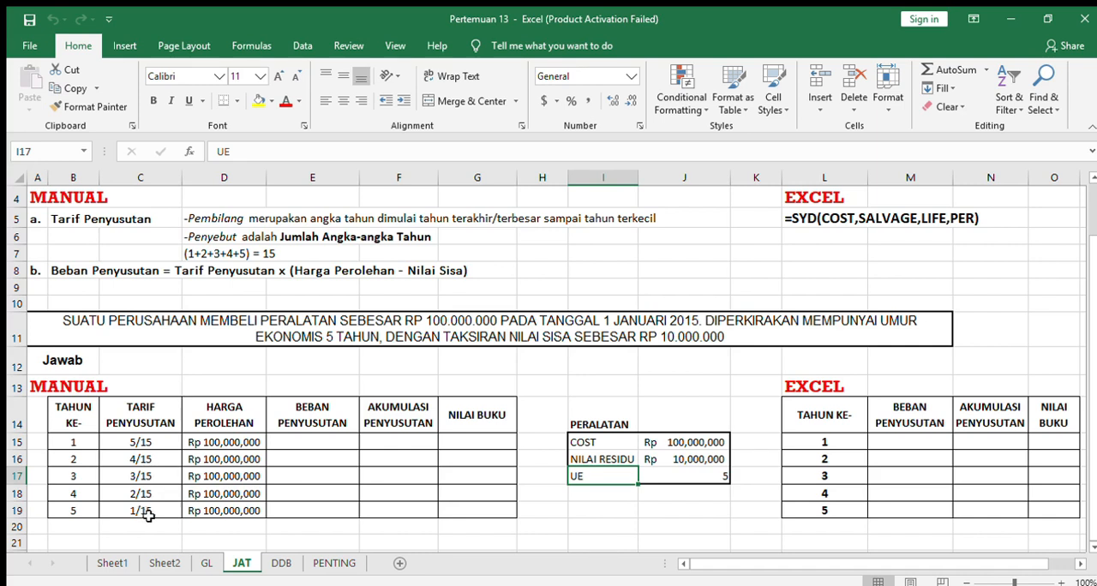
Enter the year 1 depreciation formula =(5/15)*($J$15-$J$16) in E15 of the manual table and fill it down to E19.
click(206, 412)
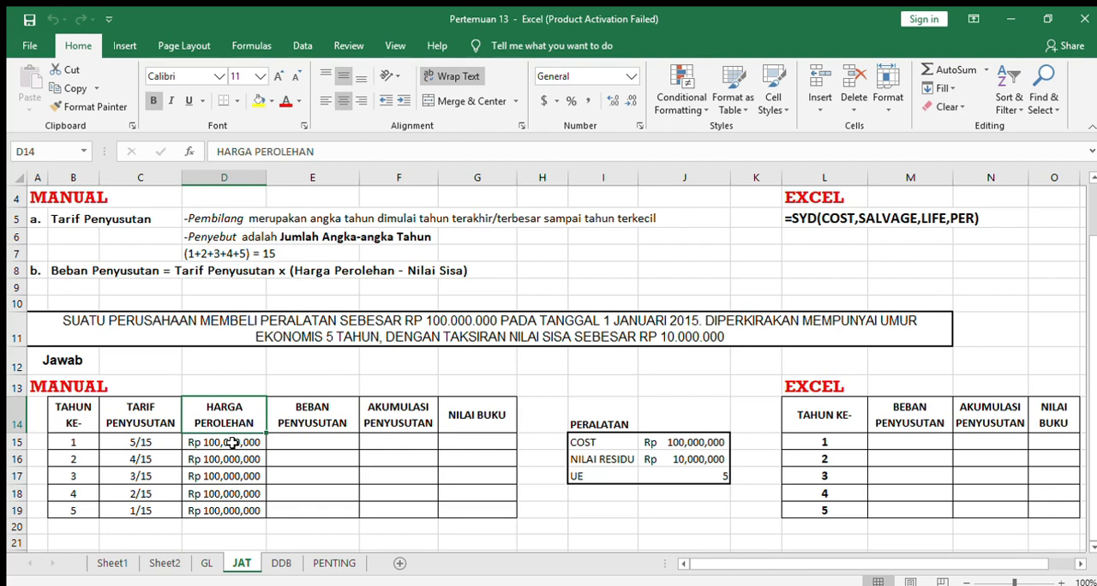
click(229, 442)
key(Right)
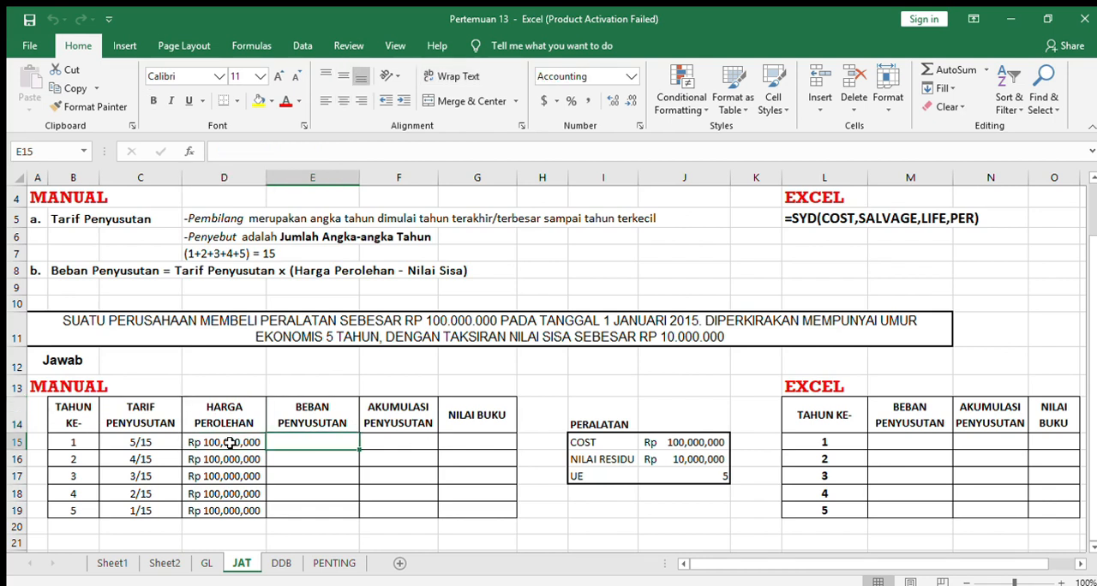
text(=)
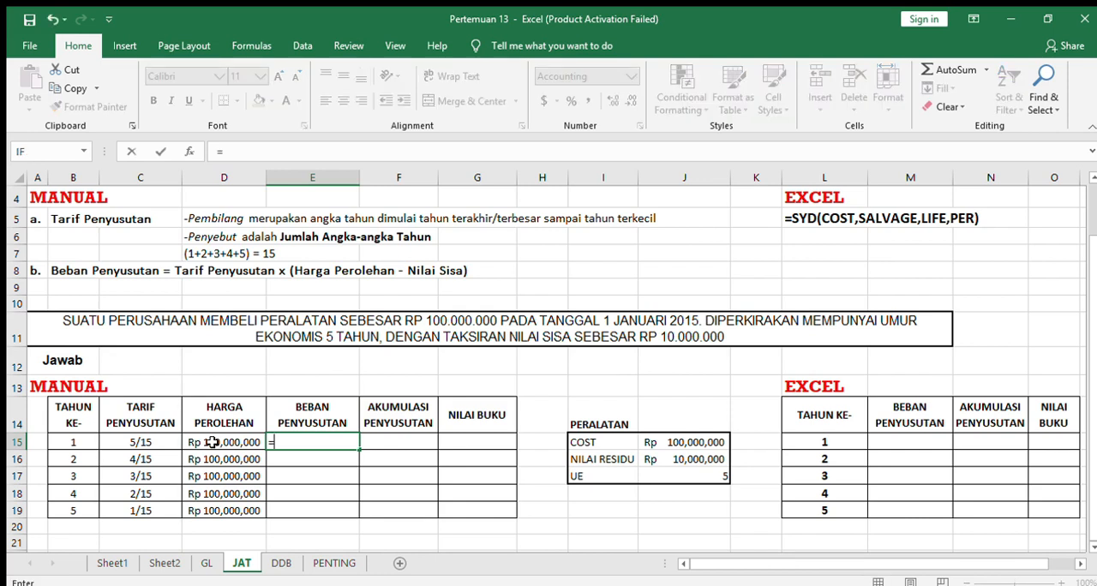
text((5/15)*()
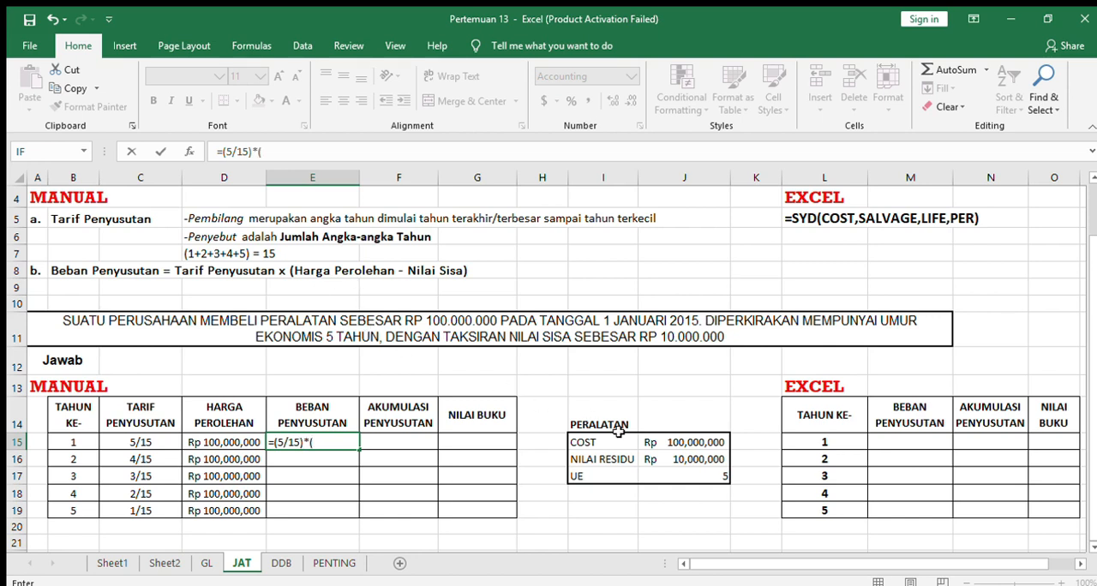
click(685, 442)
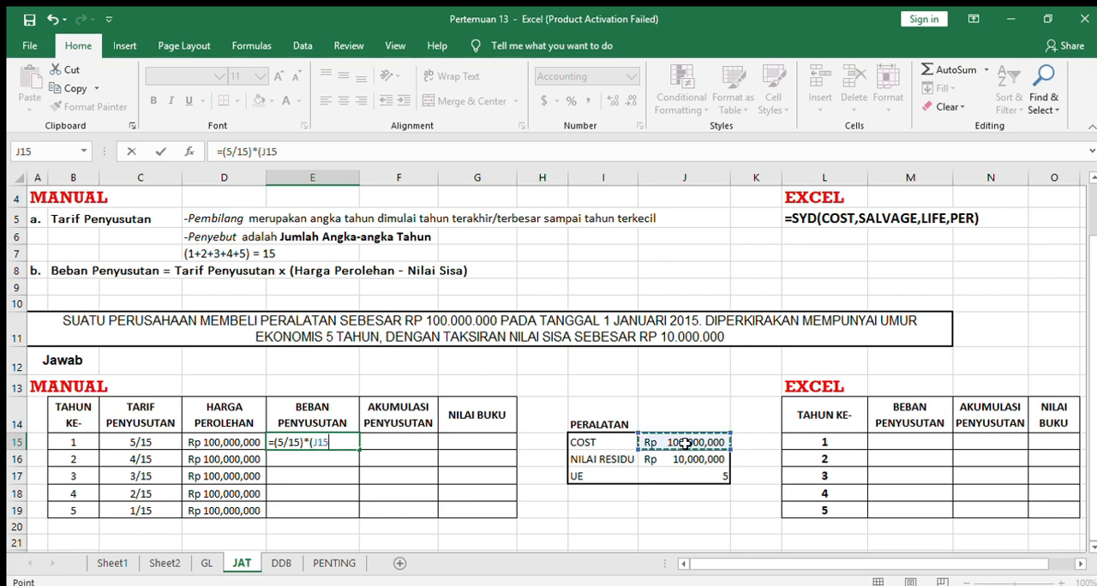
key(F4)
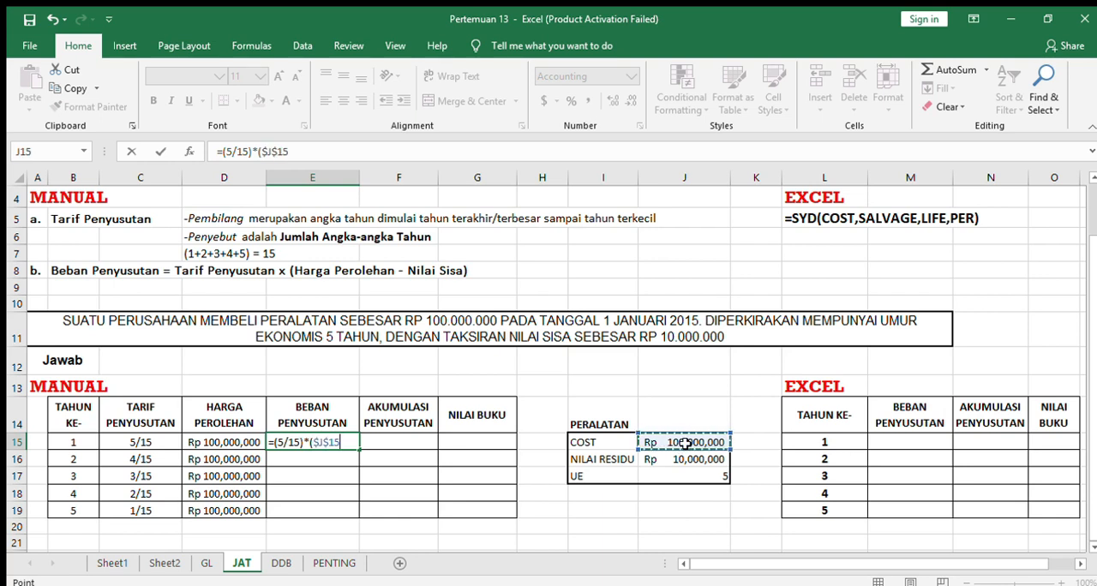
text(-)
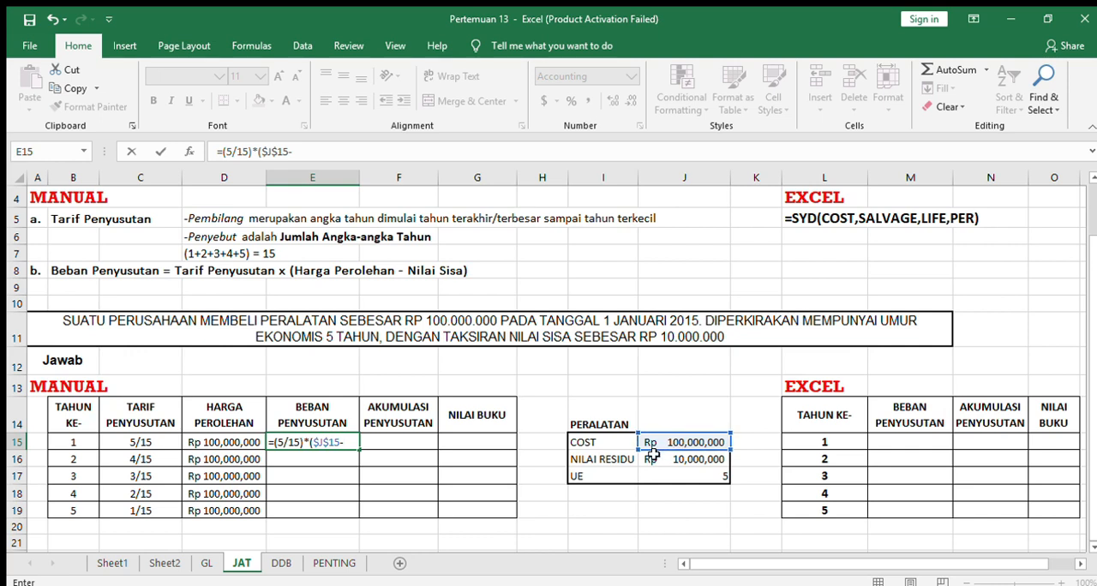
click(677, 462)
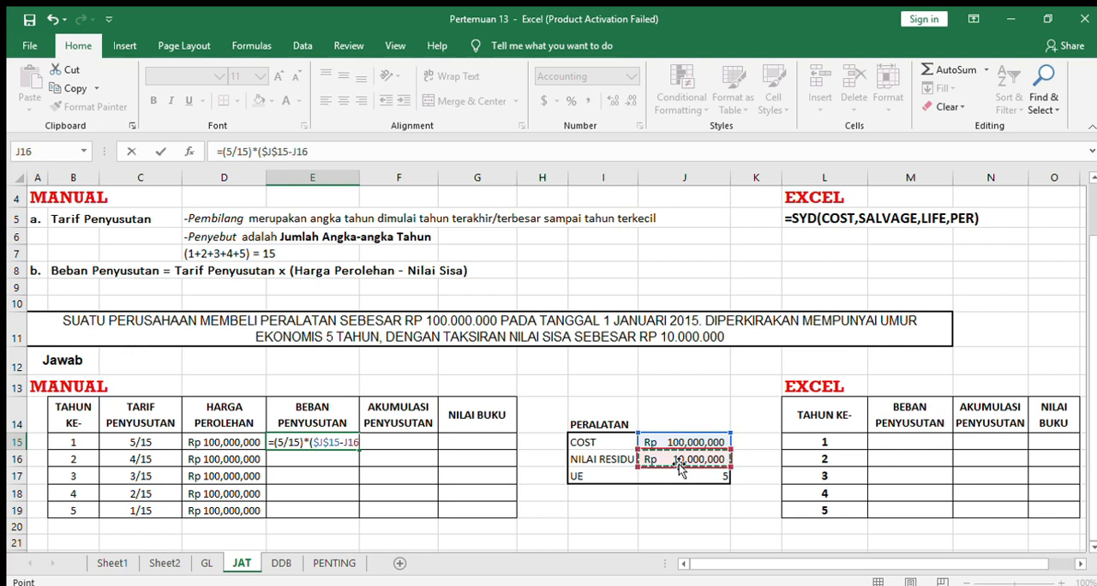
key(F4)
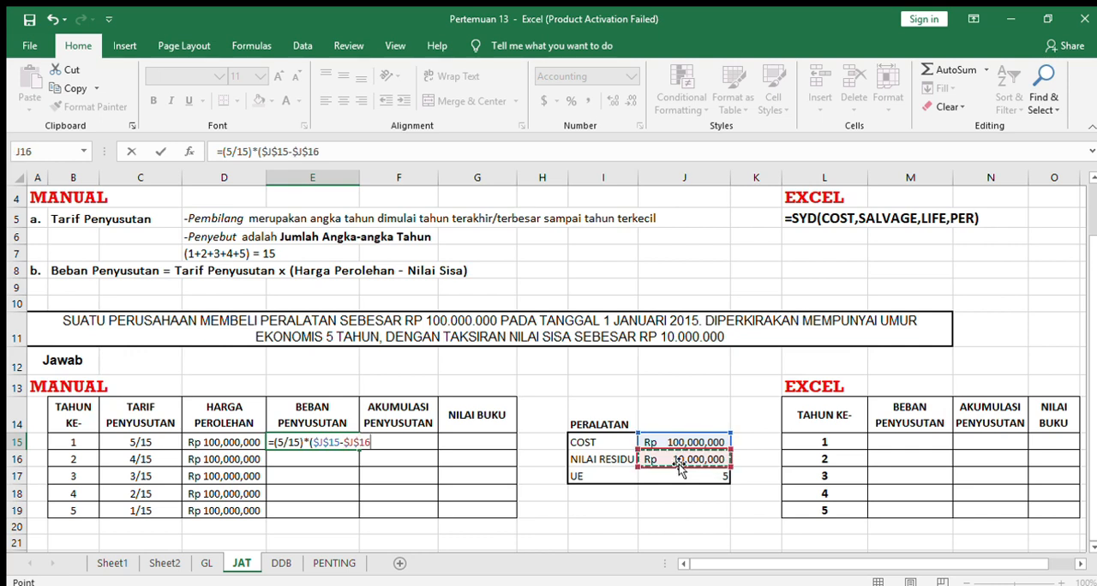
text())
key(Return)
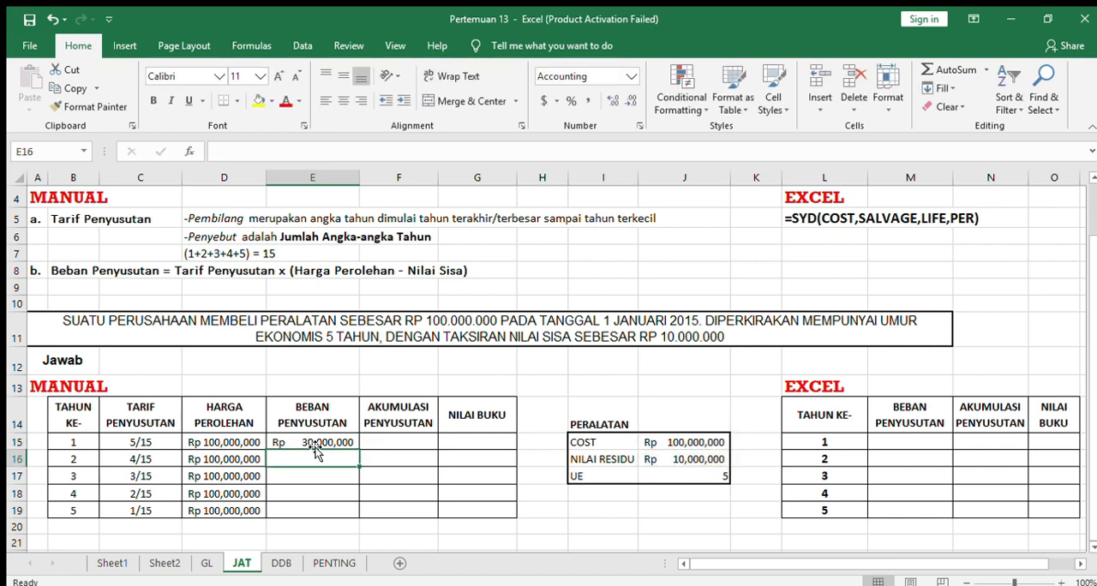
click(348, 441)
drag(359, 449, 357, 518)
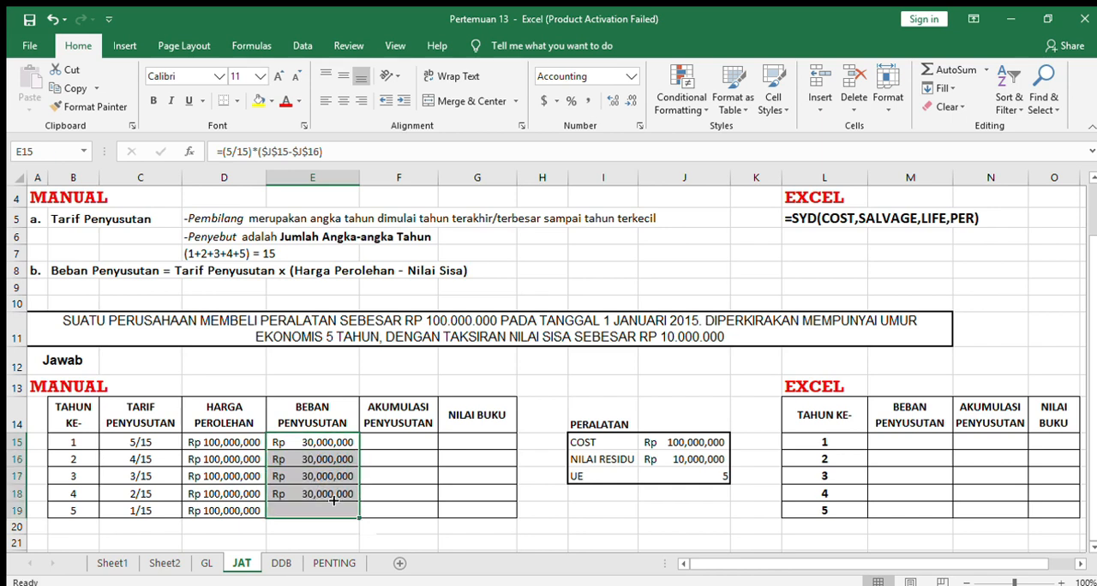
Change the rate in the depreciation formulas of E16 to E19 to 4/15, 3/15, 2/15 and 1/15 respectively.
click(316, 463)
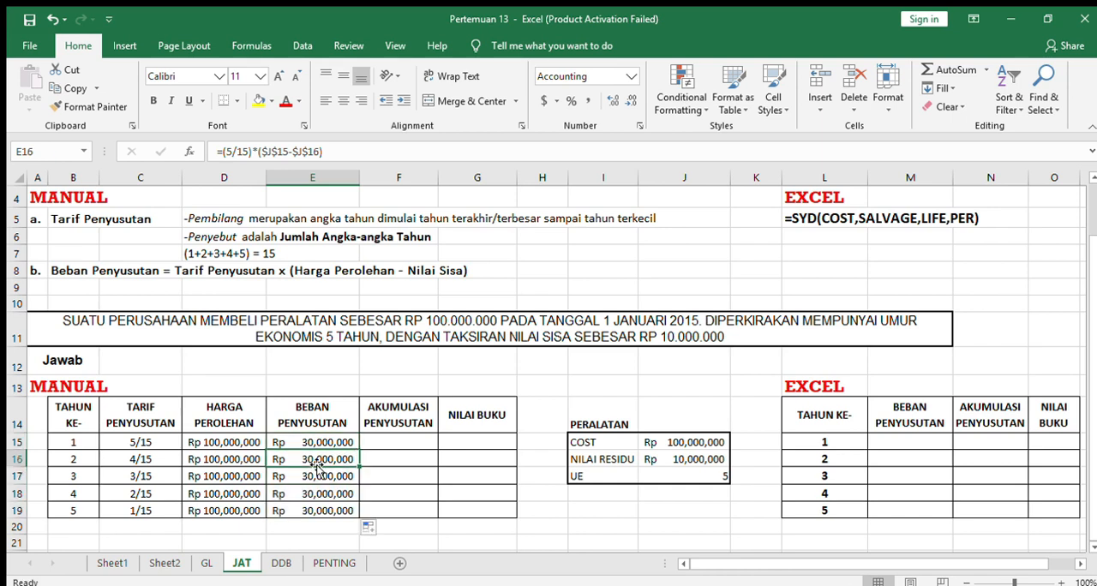
click(230, 152)
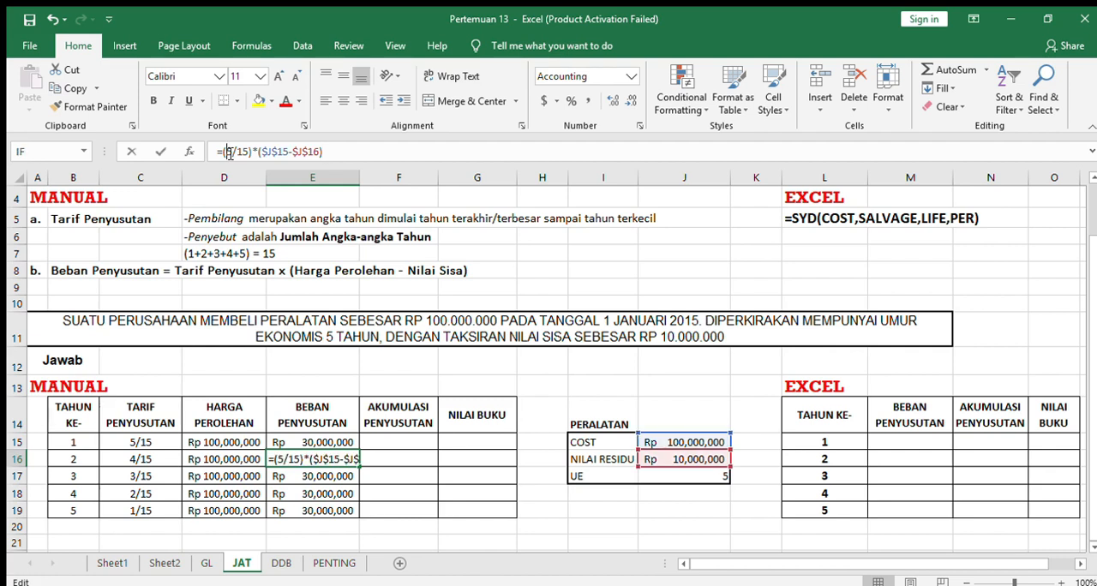
key(BackSpace)
text(4)
key(Return)
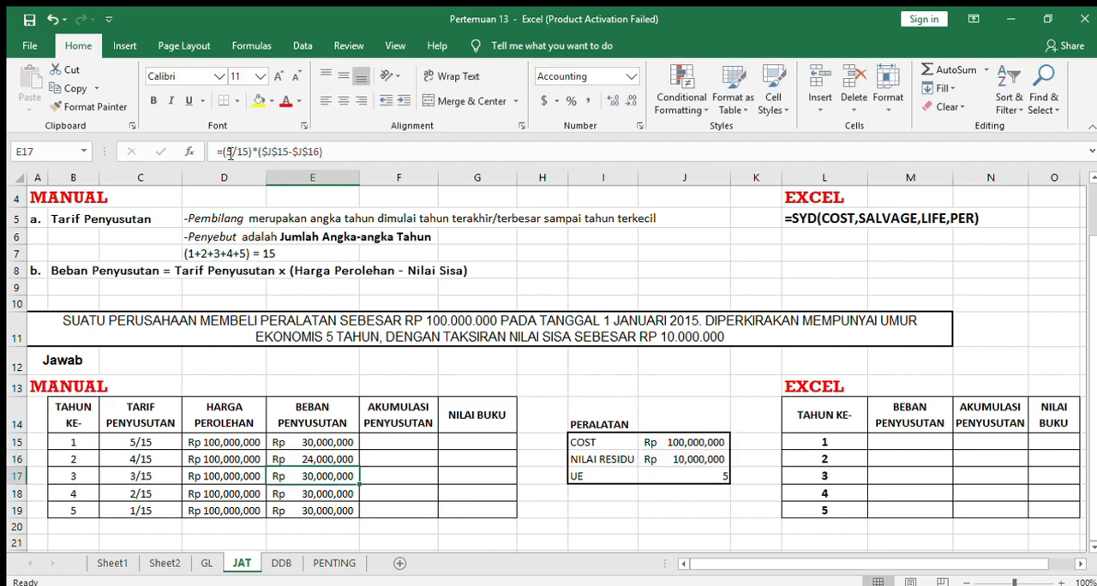
click(230, 153)
key(BackSpace)
text(3)
key(Return)
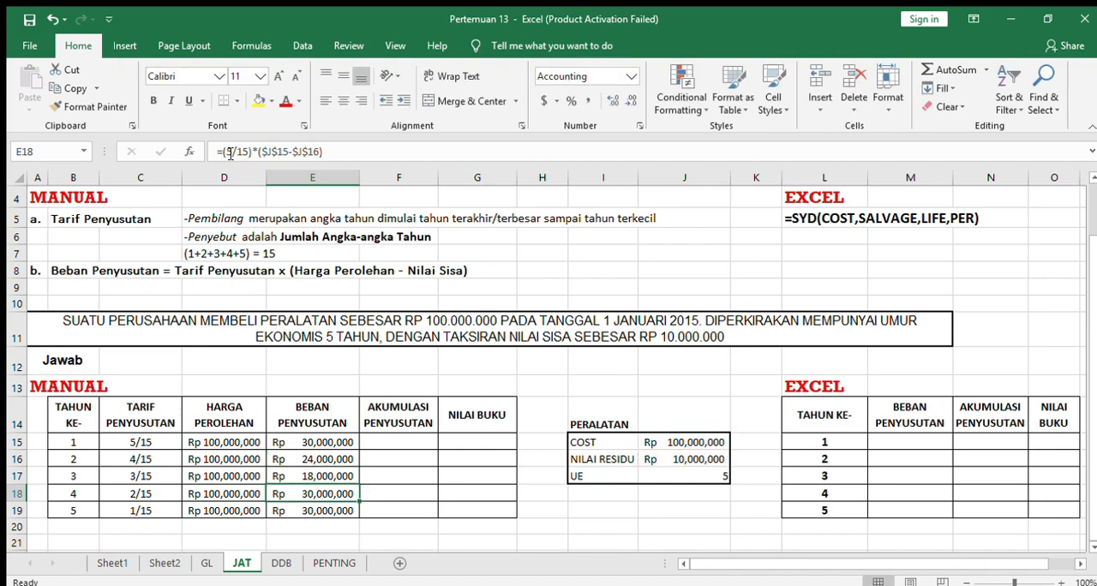
click(230, 153)
key(BackSpace)
text(2)
key(Return)
click(230, 153)
key(BackSpace)
text(1)
key(Return)
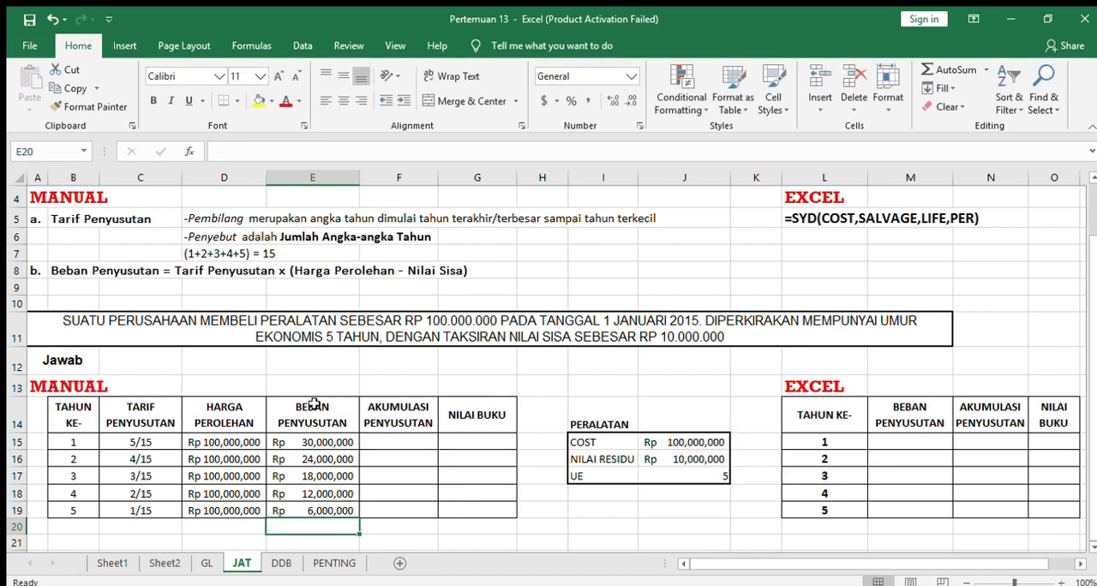
Enter the year 1 accumulated depreciation in F15 of the manual table as =E15.
click(406, 446)
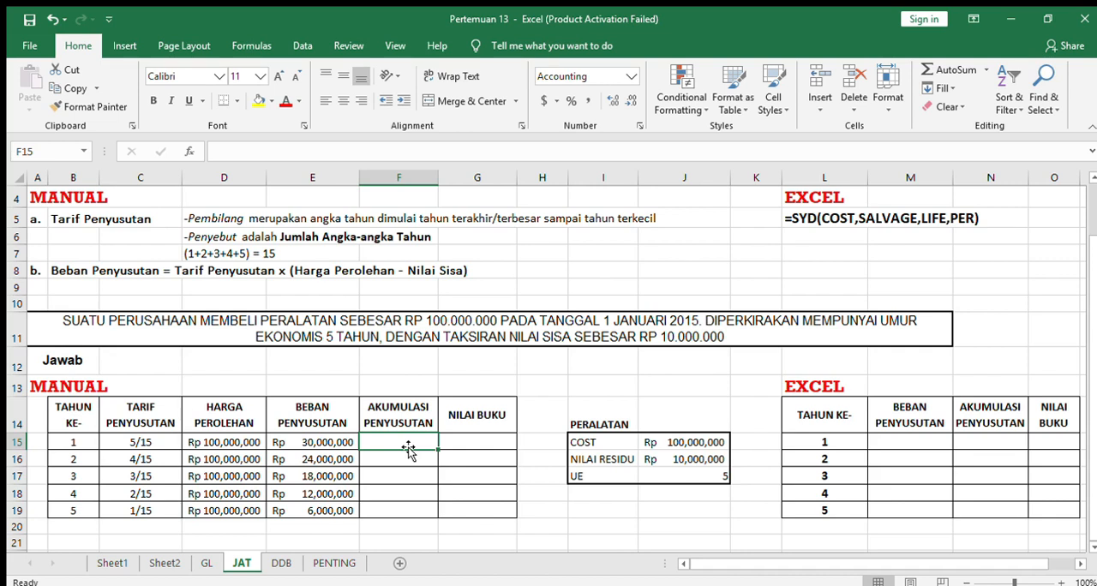
text(=)
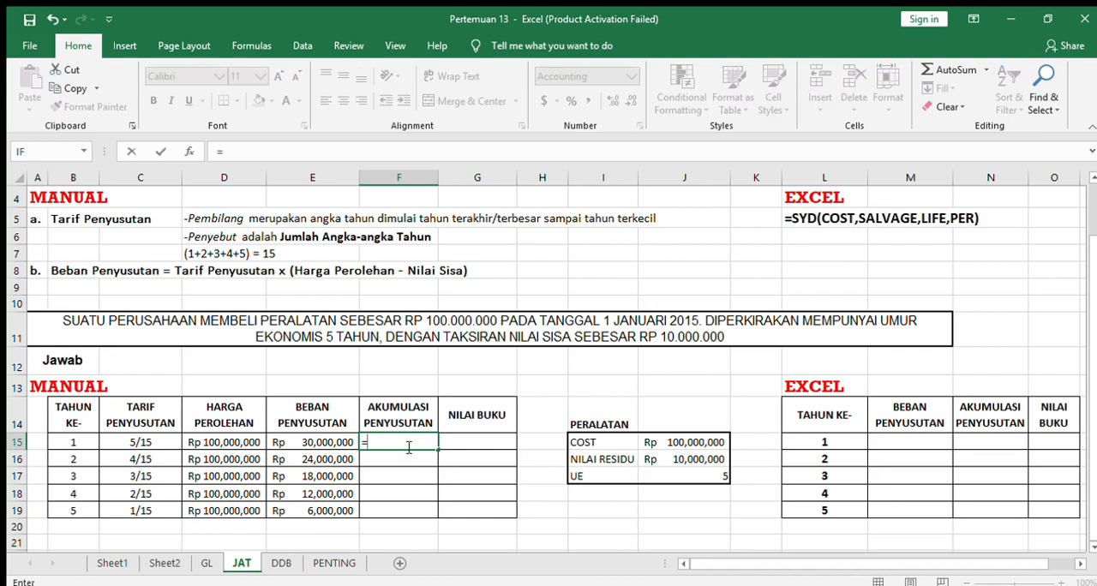
click(335, 441)
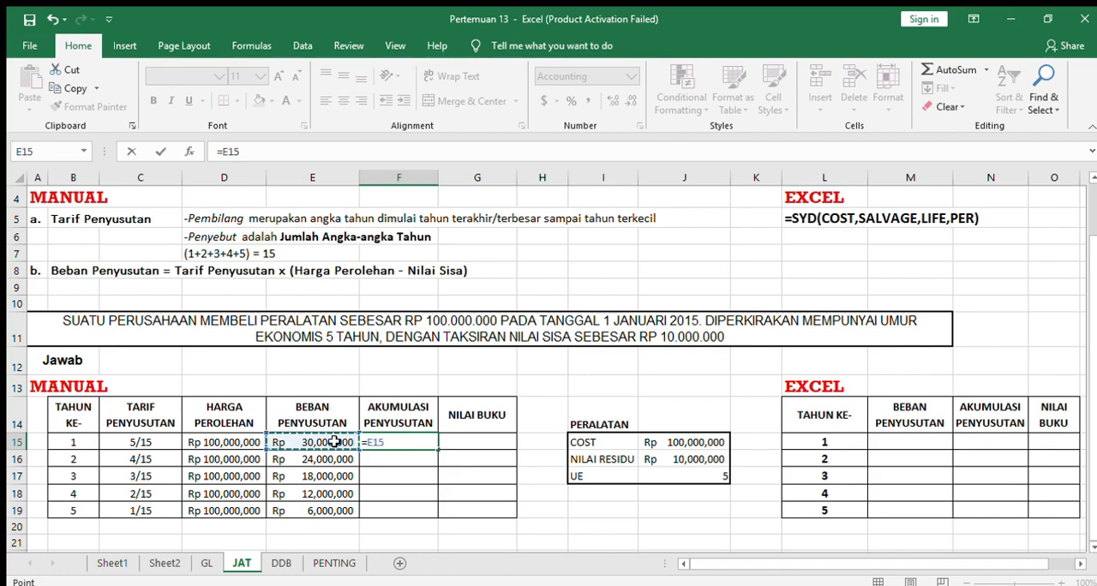
key(Return)
Enter the year 2 accumulated depreciation formula =SUM(E15:E16) in F16.
text(=su)
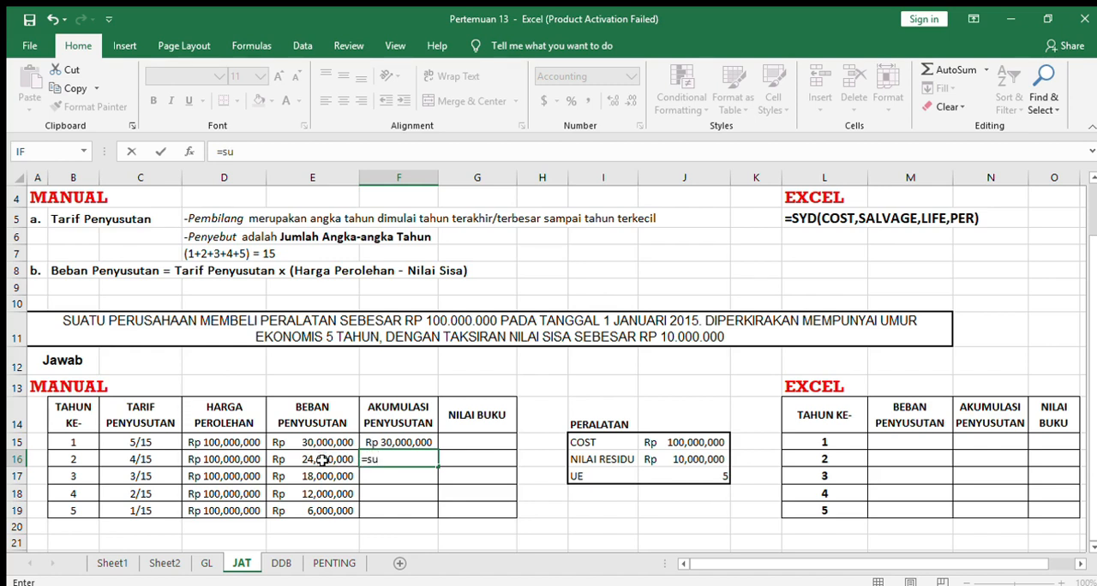
text(m()
click(332, 442)
key(F4)
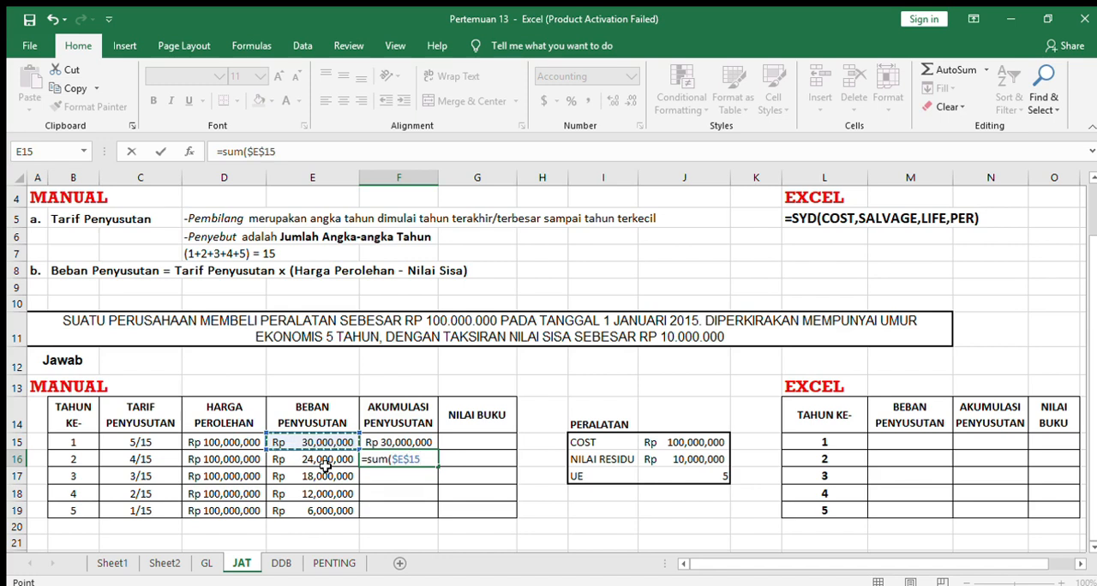
text(:)
scroll(316, 461, right, 1)
click(316, 462)
text())
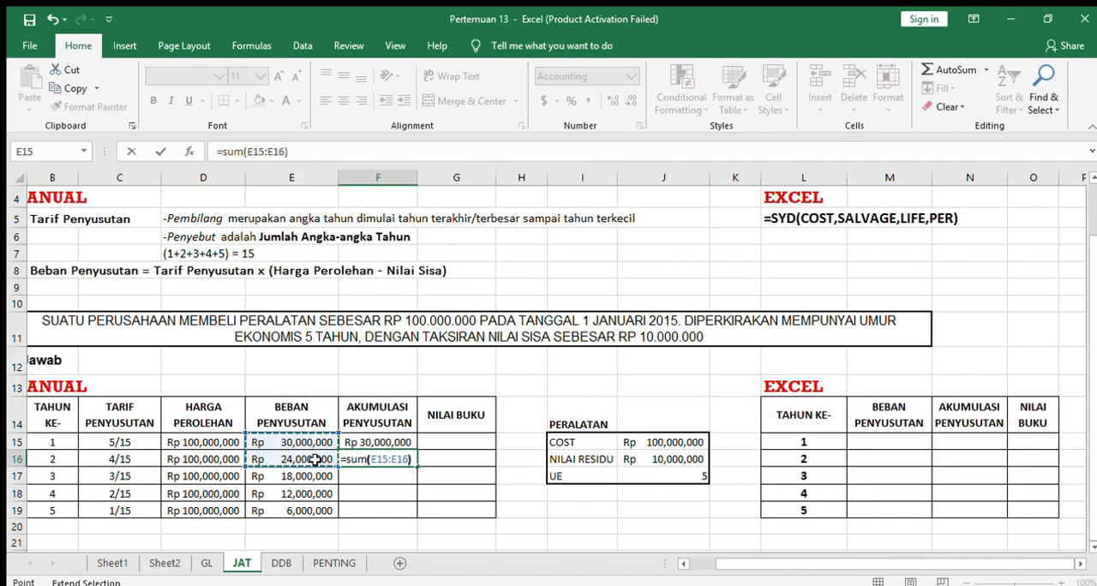
key(Return)
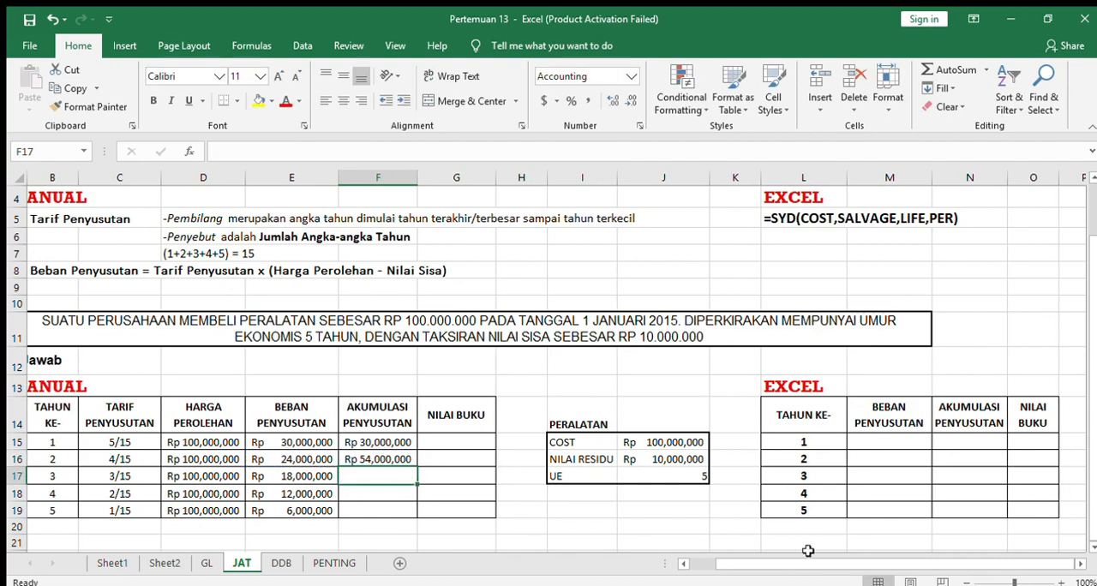
Fill the accumulated depreciation formula from F16 down to F19 with its relative references.
drag(768, 566, 753, 565)
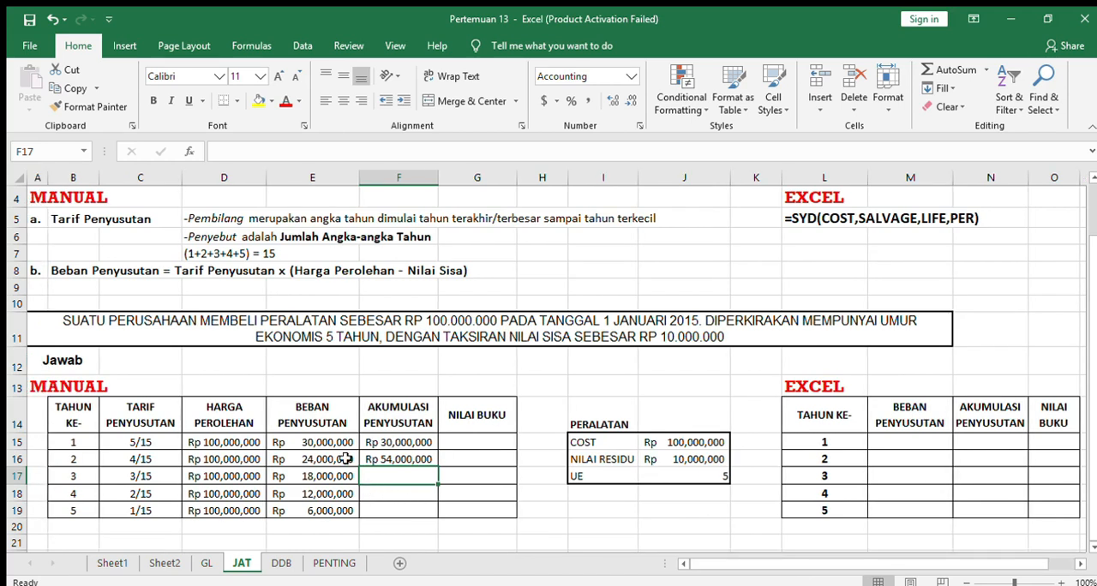
click(413, 460)
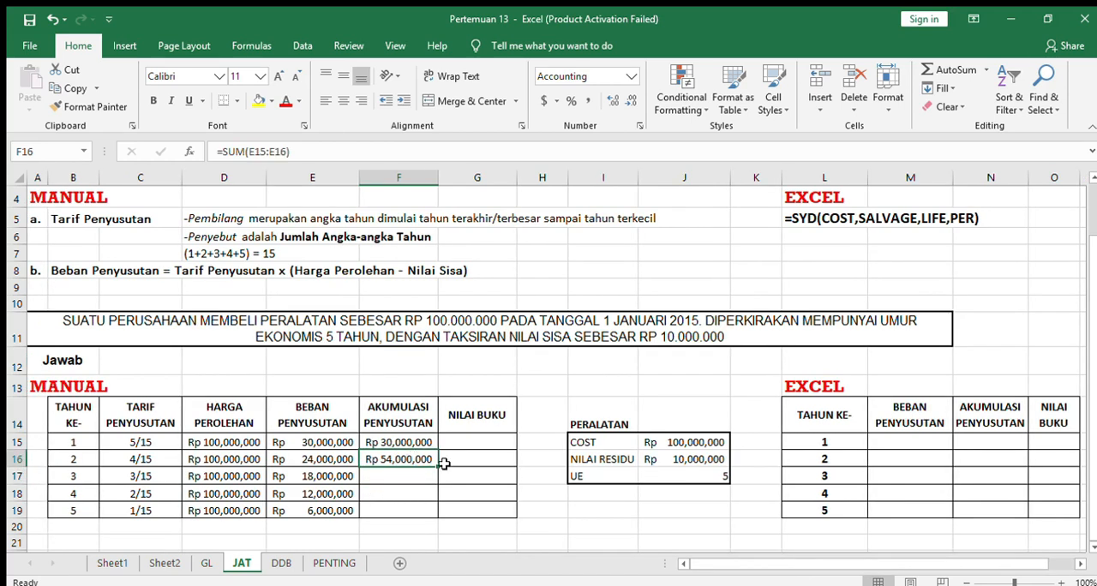
drag(438, 465, 439, 516)
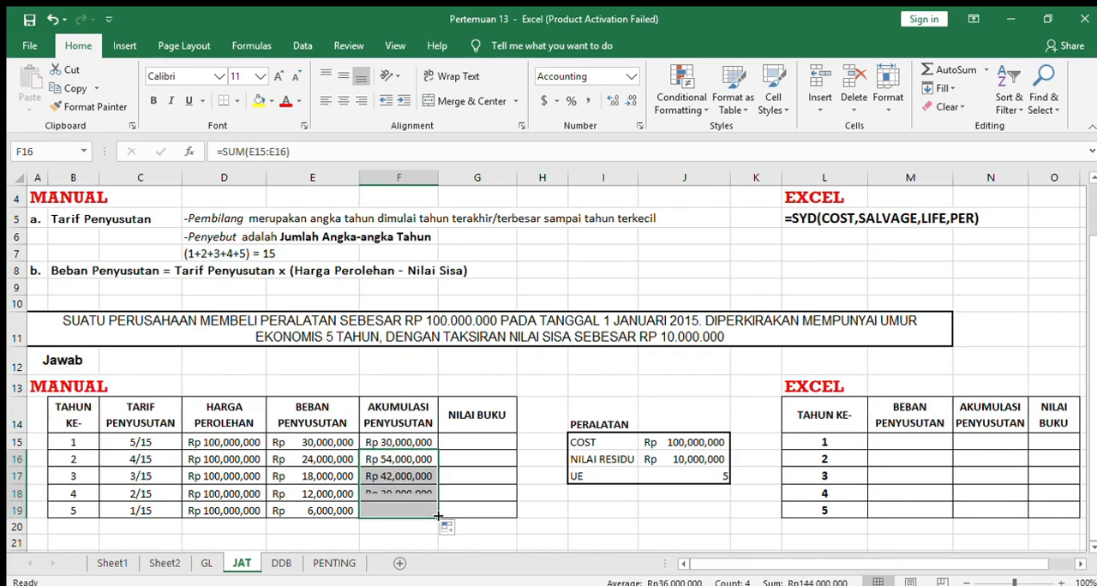
Make the first reference in F16 absolute as =SUM($E$15:E16), fill it down to F19 and check the copied formulas.
double_click(399, 476)
click(401, 460)
double_click(399, 460)
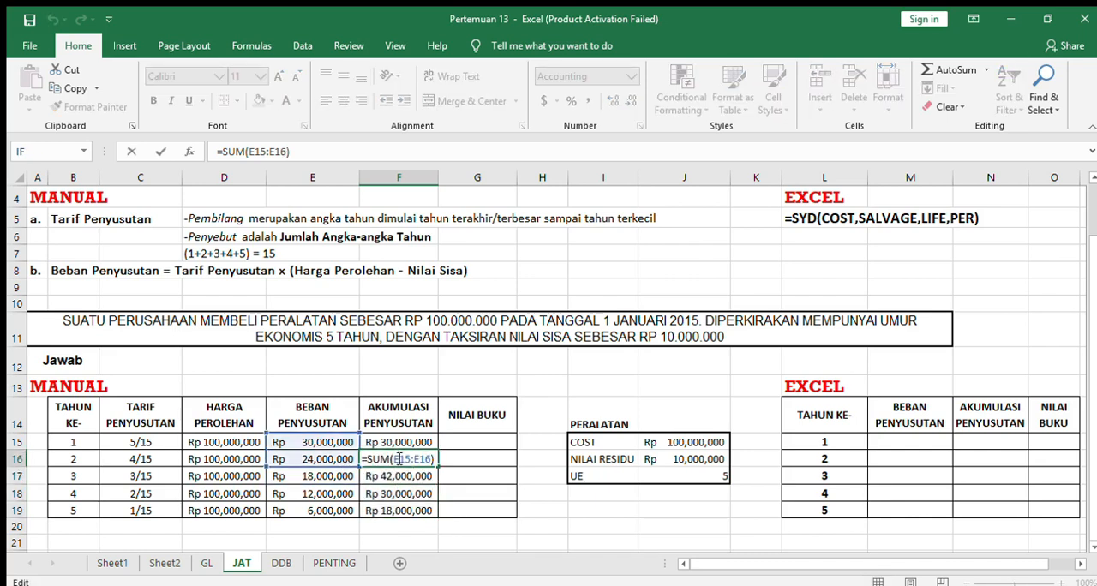
key(Return)
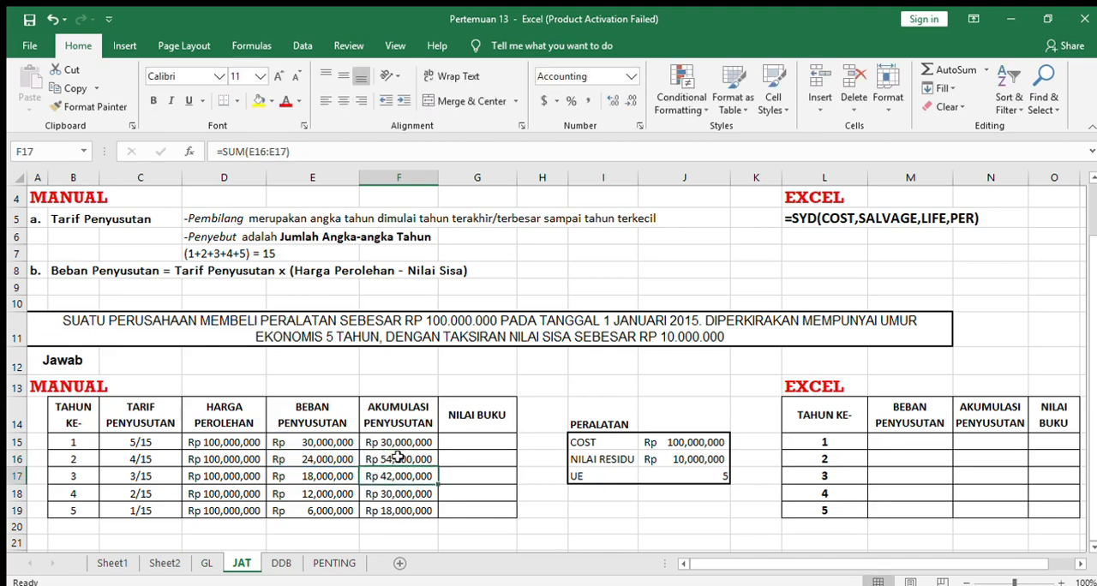
click(399, 458)
drag(437, 467, 430, 503)
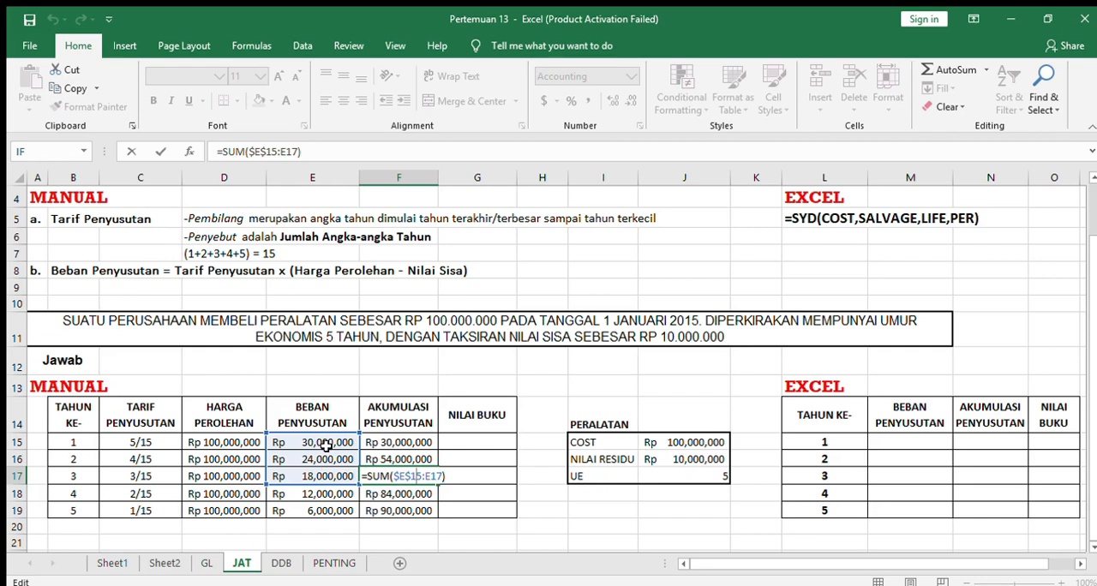
key(Return)
double_click(370, 494)
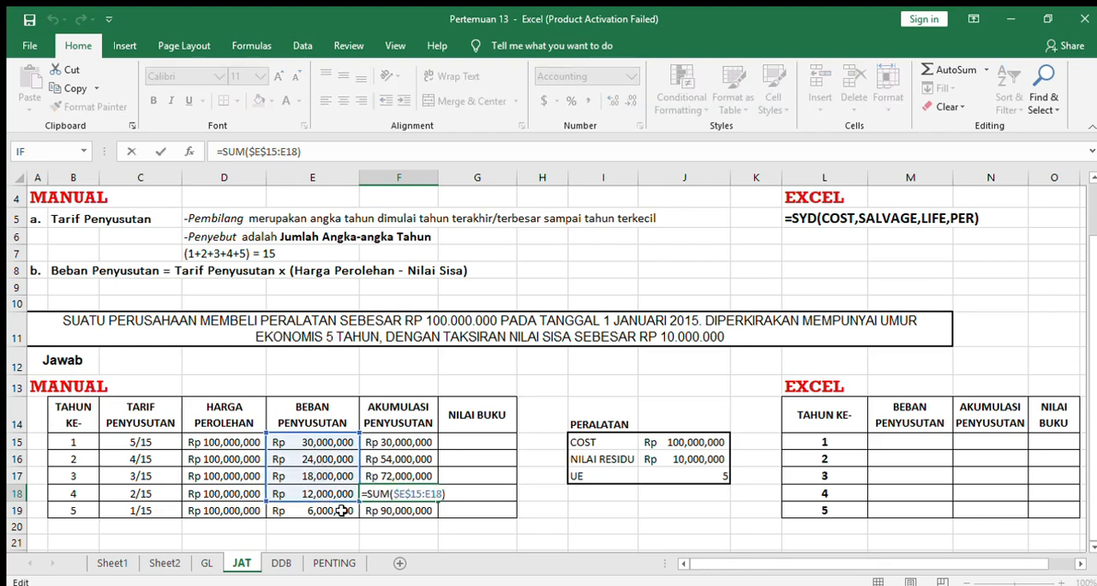
key(Return)
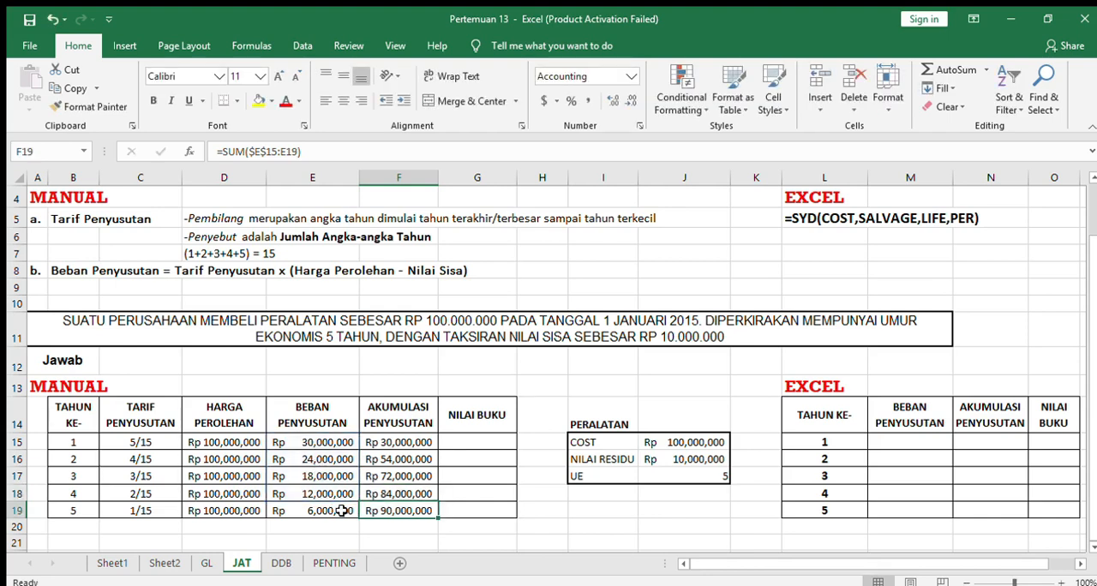
Enter the book value formula =D15-F15 in G15, fill it down to G19 and compare year 5 with the residual value.
click(462, 440)
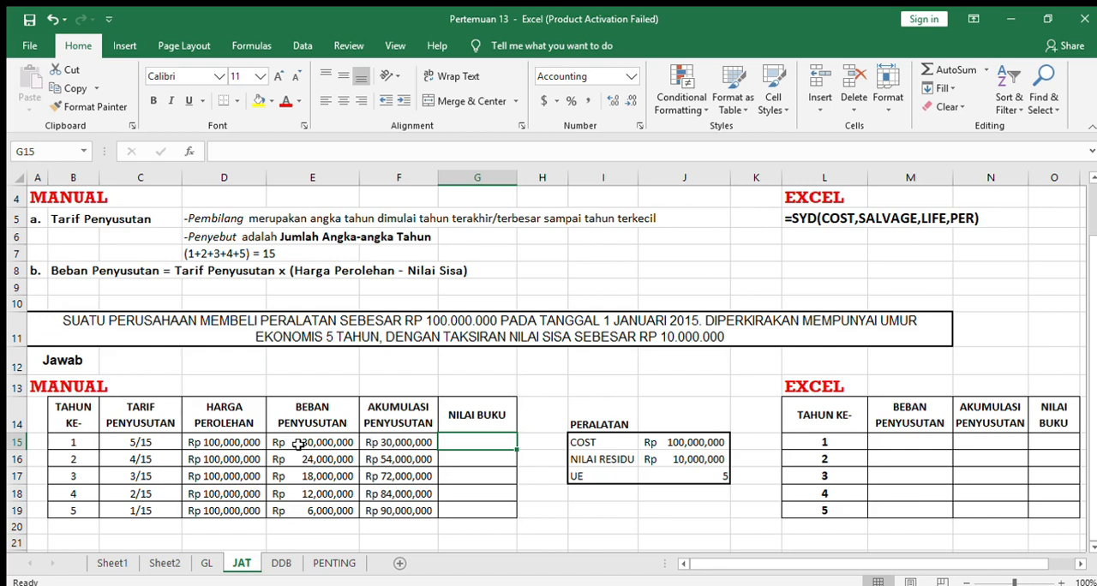
text(=)
click(221, 441)
text(-)
click(402, 442)
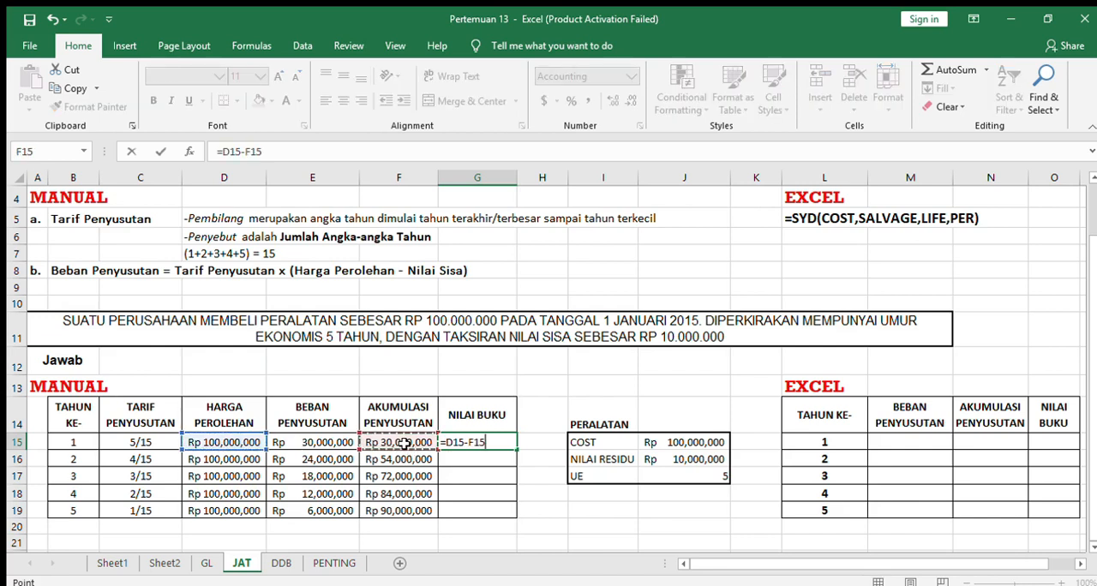
key(Return)
click(494, 443)
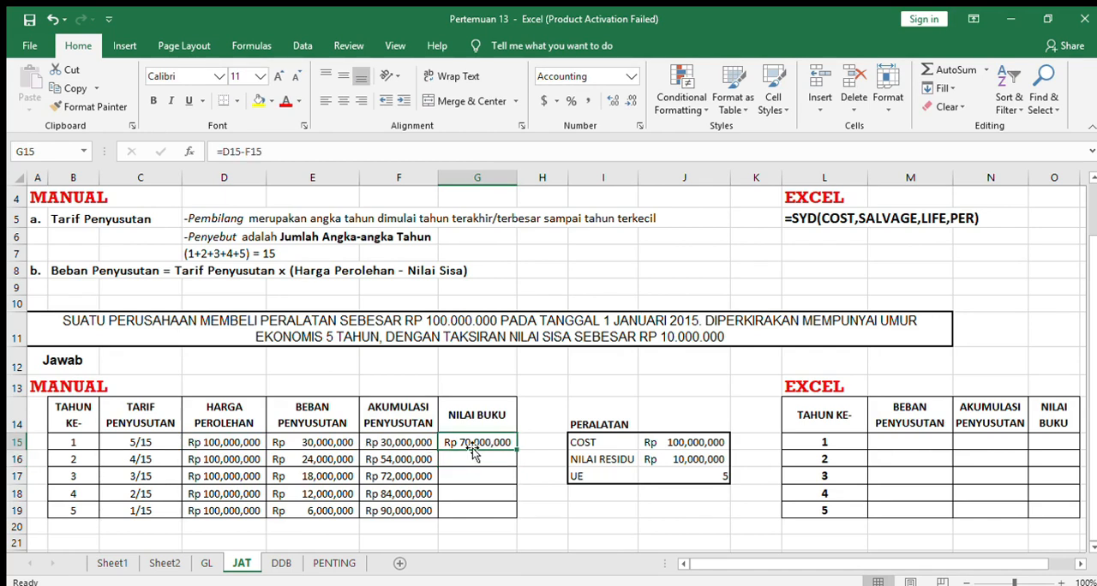
drag(517, 450, 512, 510)
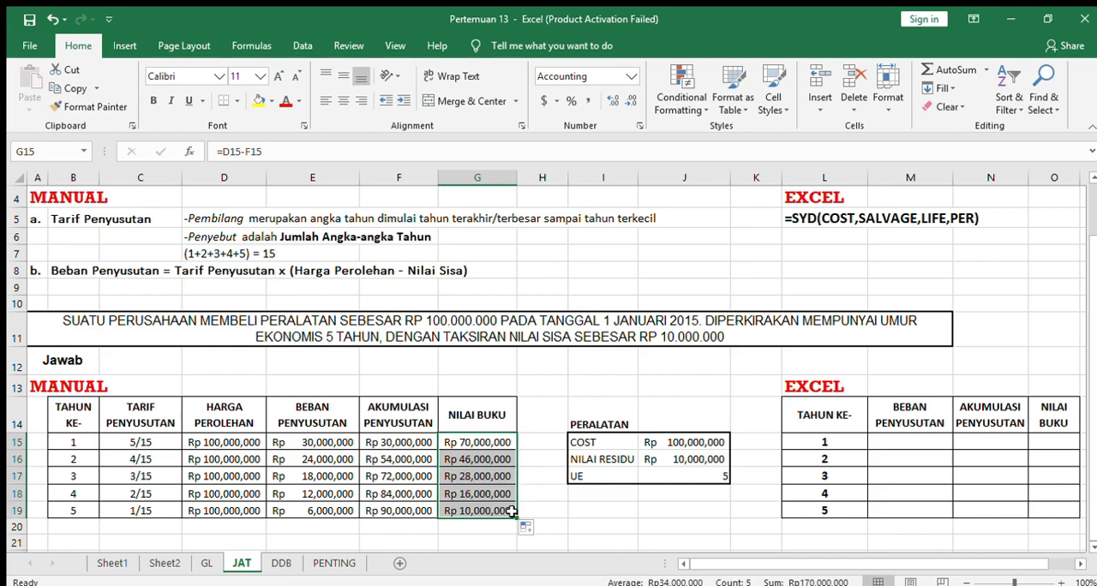
click(488, 511)
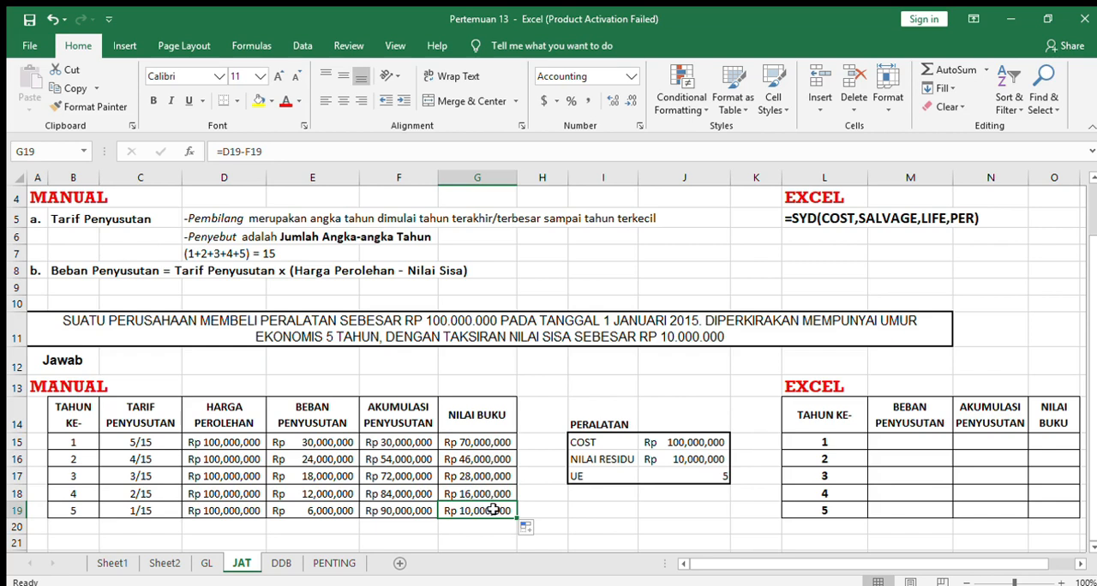
click(700, 456)
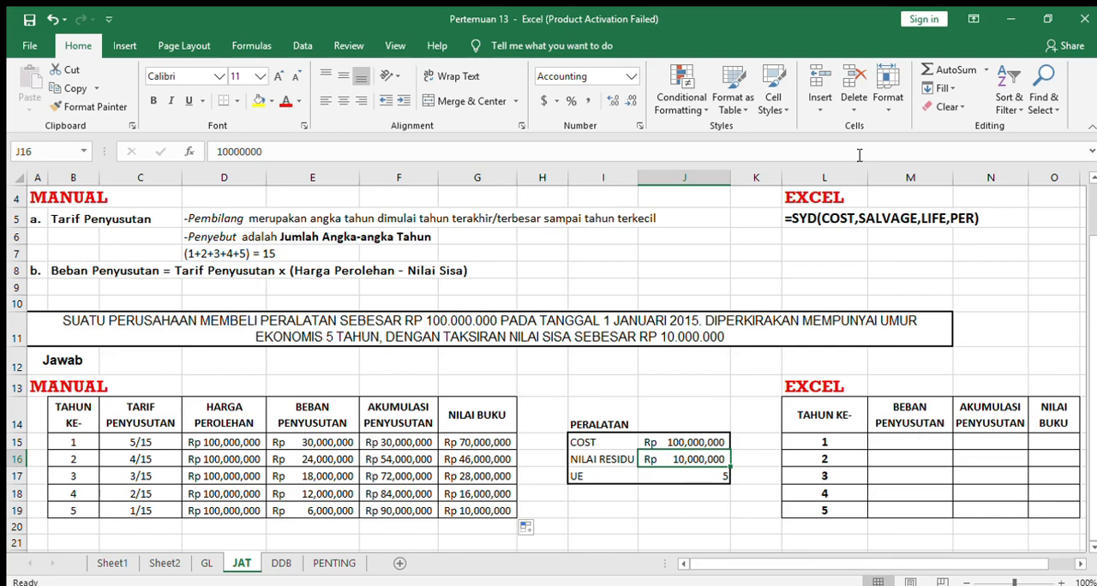
Narrow column L and widen column O so the book value heading of the Excel table fits on one line.
drag(868, 183, 848, 182)
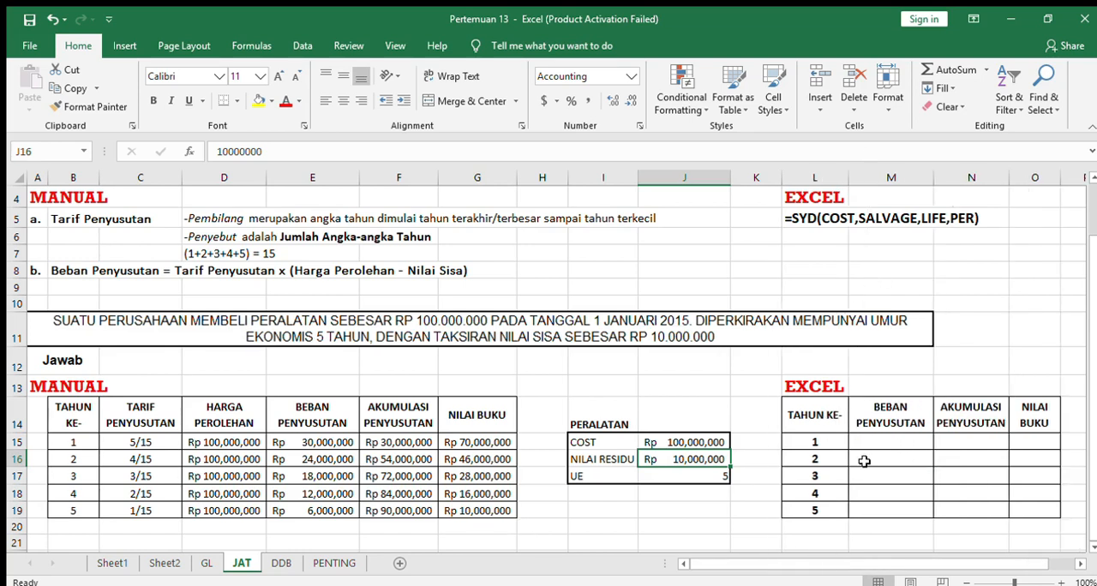
drag(1060, 177, 1072, 178)
Enter the depreciation formula =SYD($J$15,$J$16,$J$17,L15) in M15 of the Excel table and fill it down to M19.
click(918, 437)
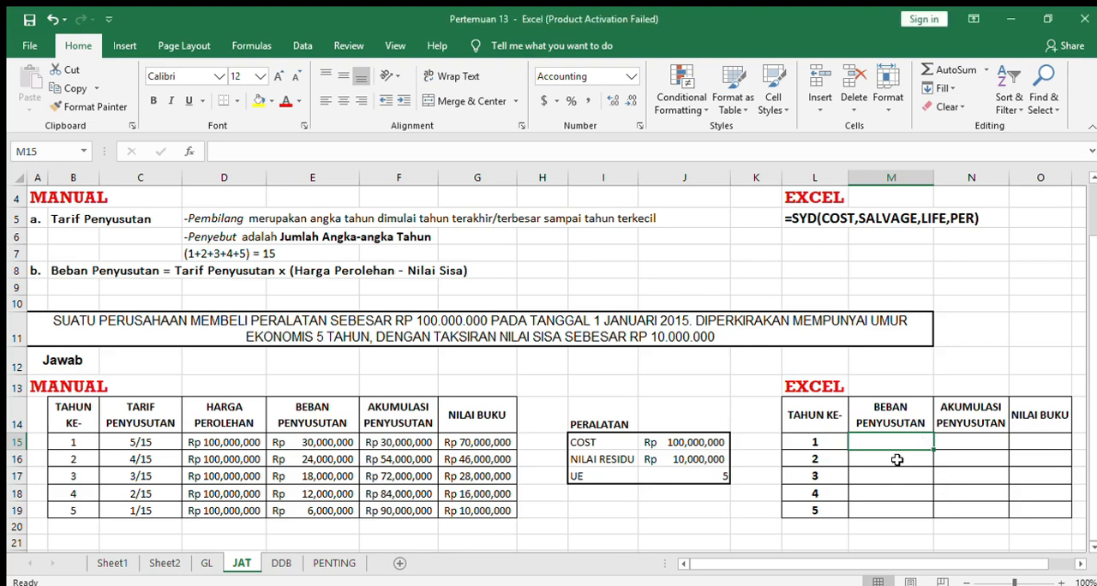
text(=sy)
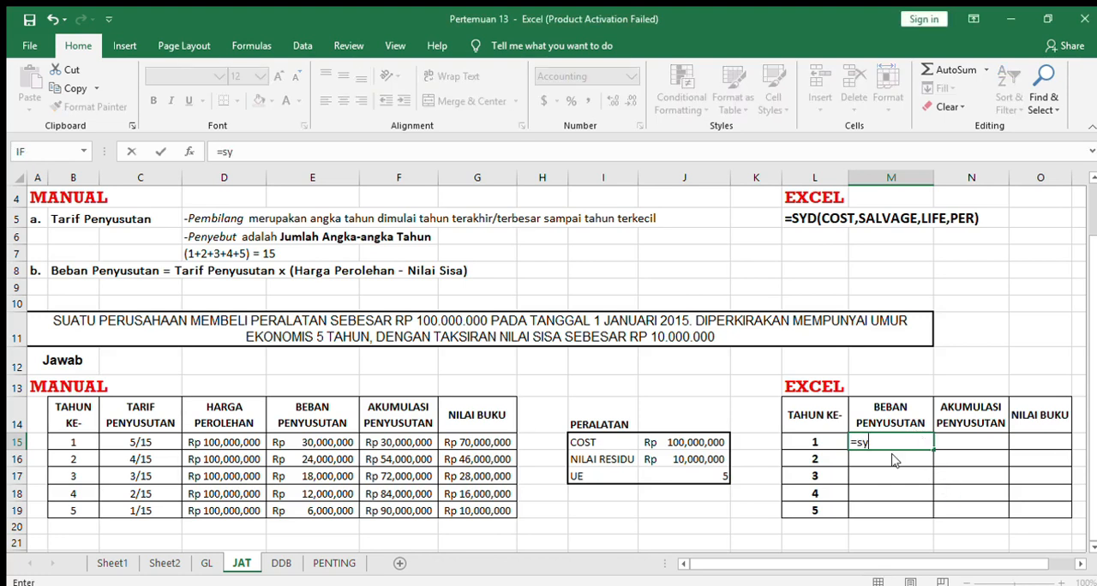
text(d()
click(700, 443)
key(F4)
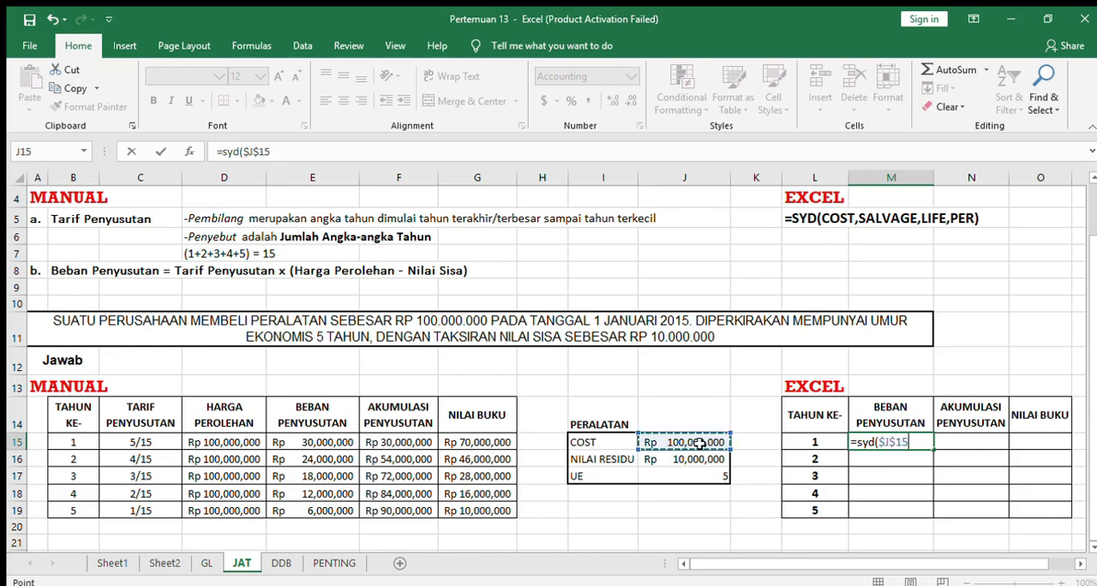
text(,)
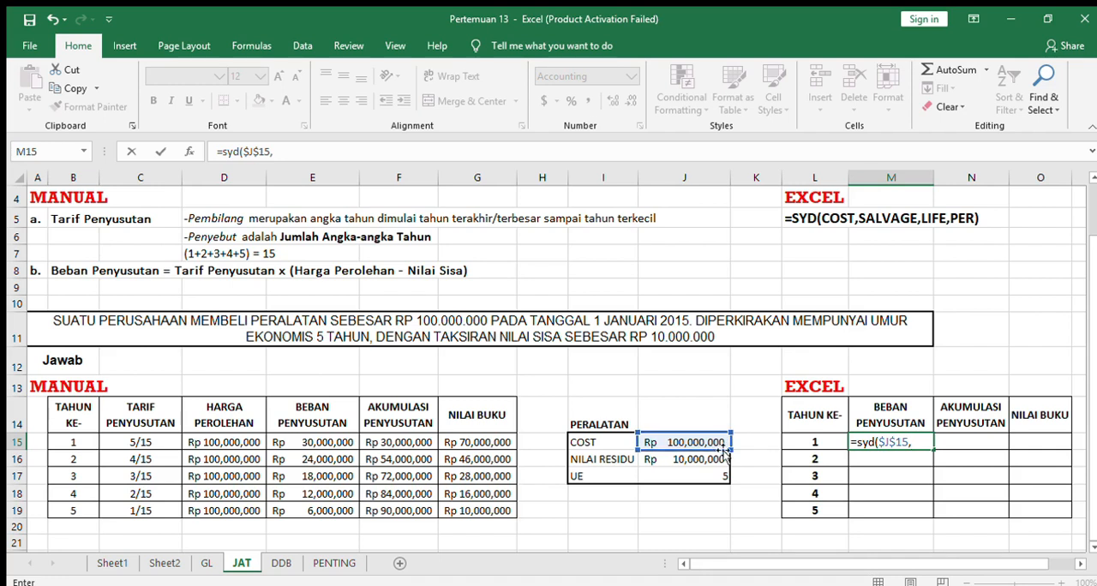
click(701, 460)
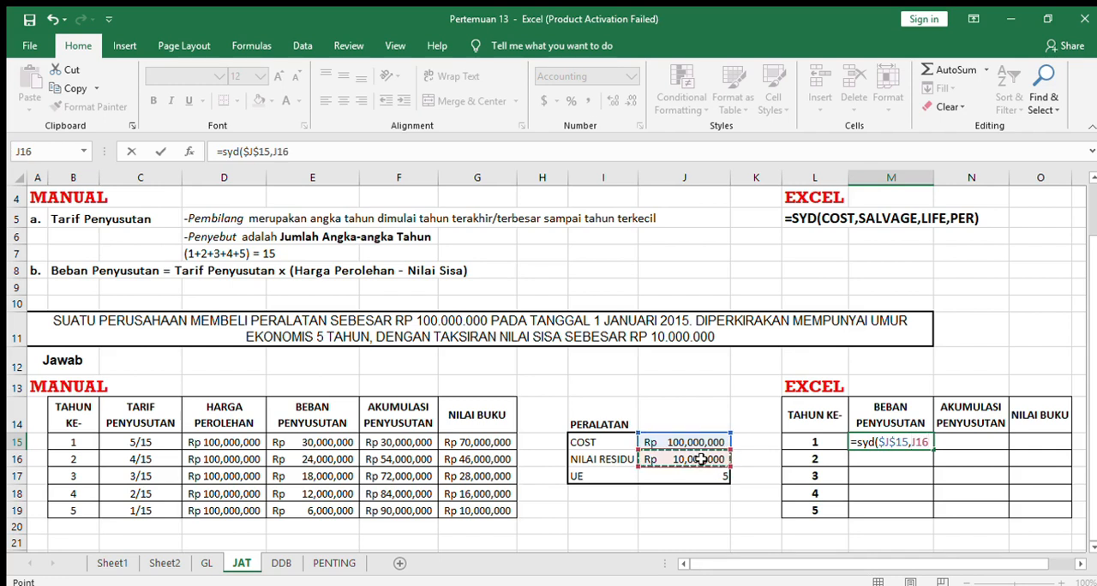
key(F4)
text(,)
click(701, 476)
key(F4)
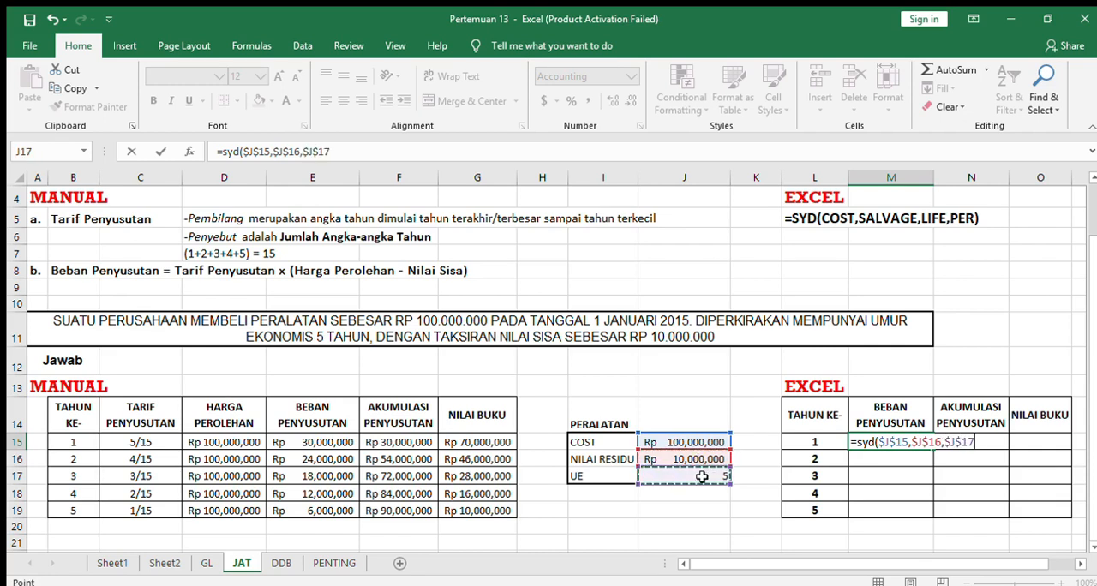
text(,)
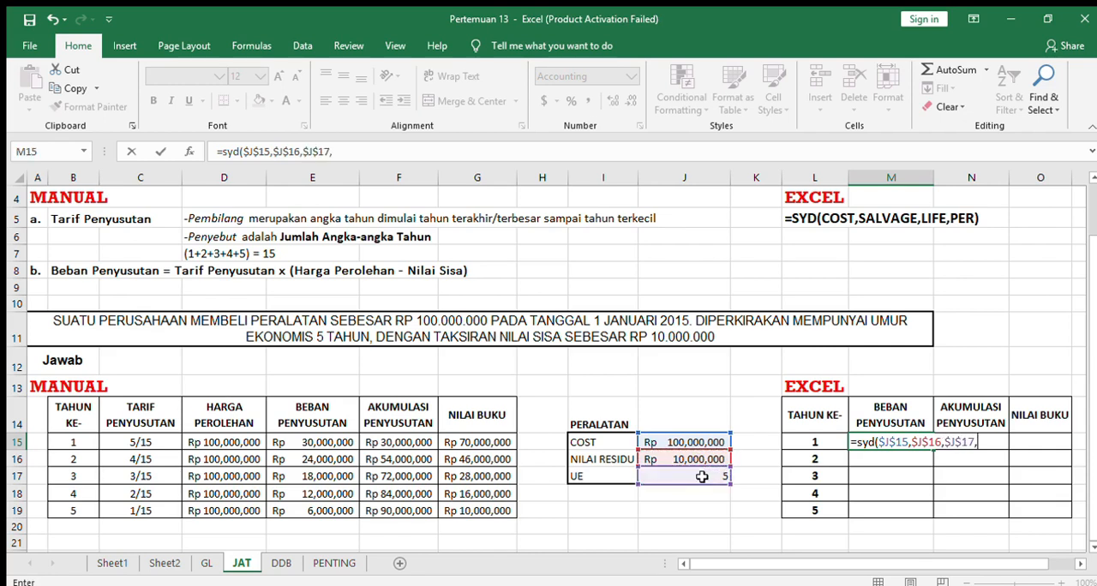
click(826, 440)
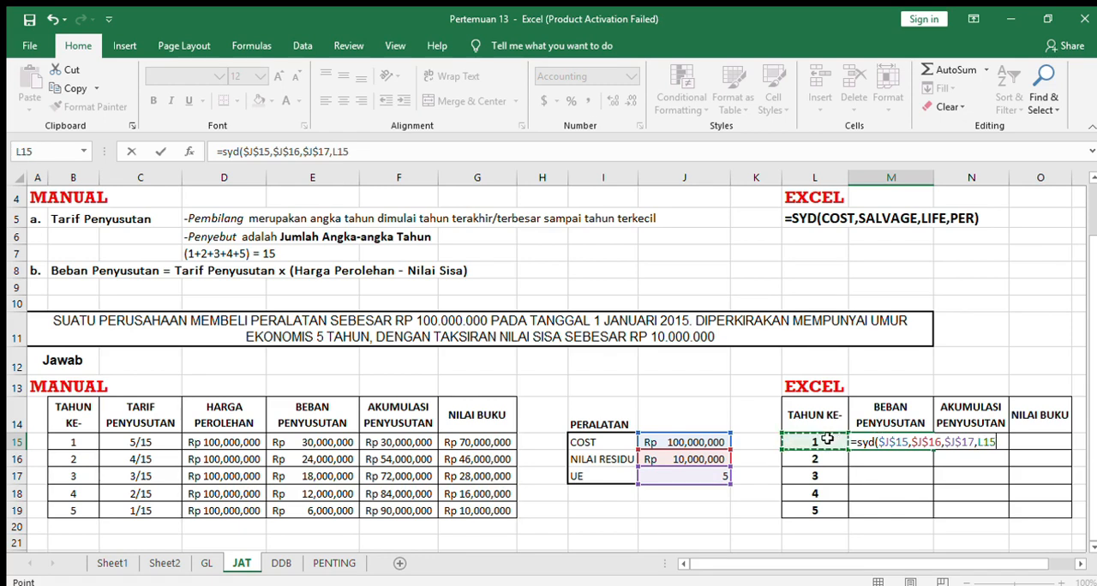
text())
key(Return)
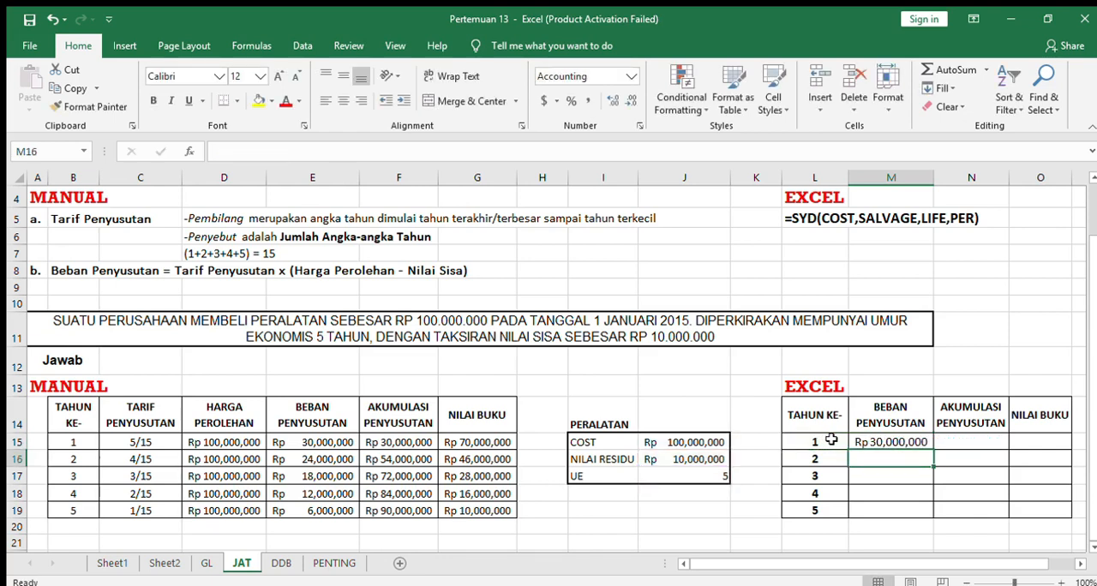
click(917, 439)
drag(931, 449, 931, 518)
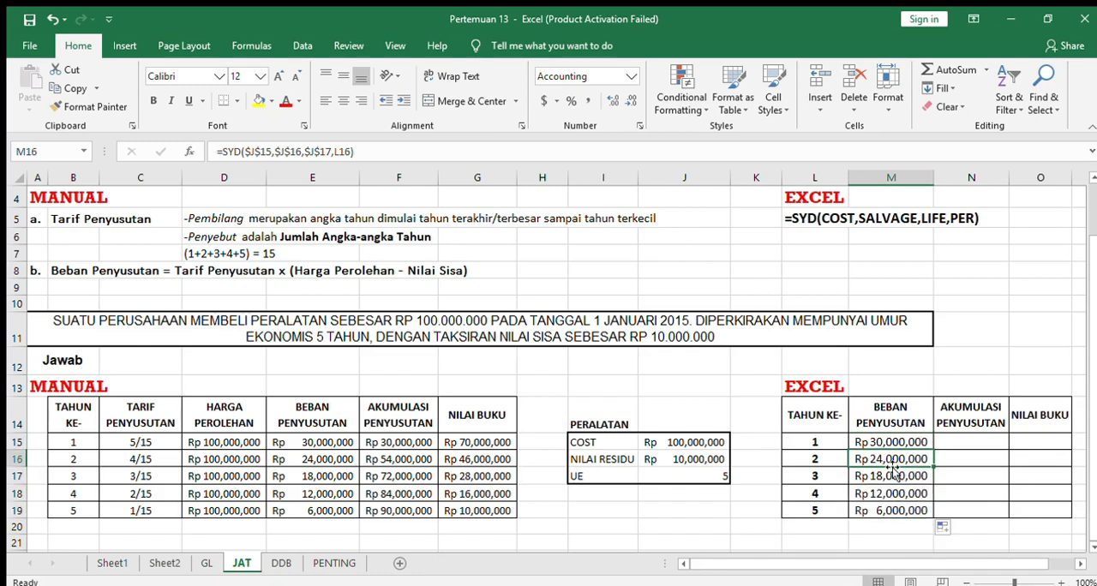
Highlight the depreciation amounts E15:E19 of the manual table and M15:M19 of the Excel table with yellow fill.
drag(335, 439, 335, 507)
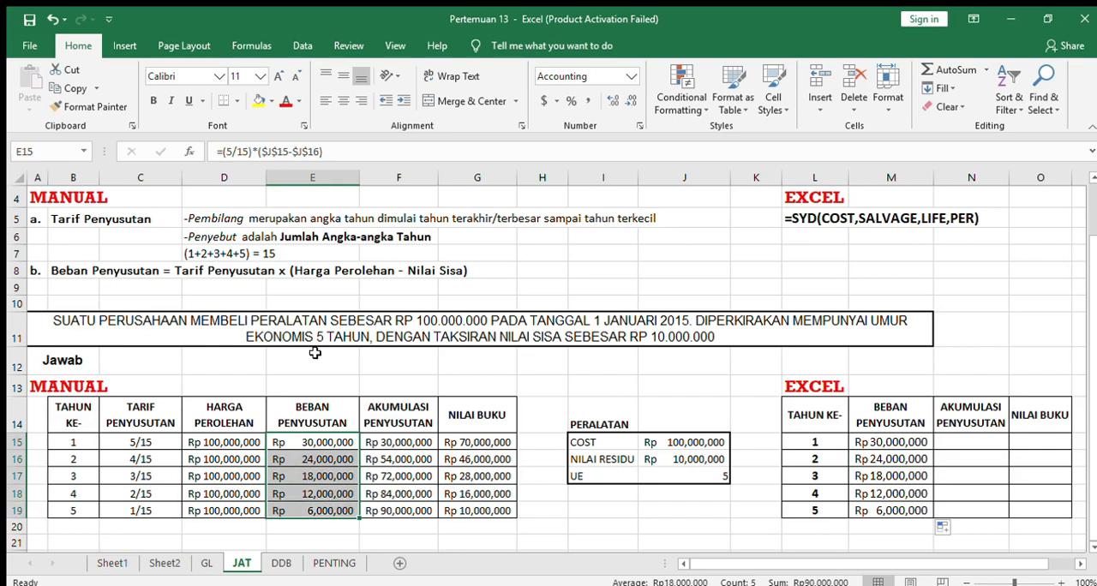
click(256, 100)
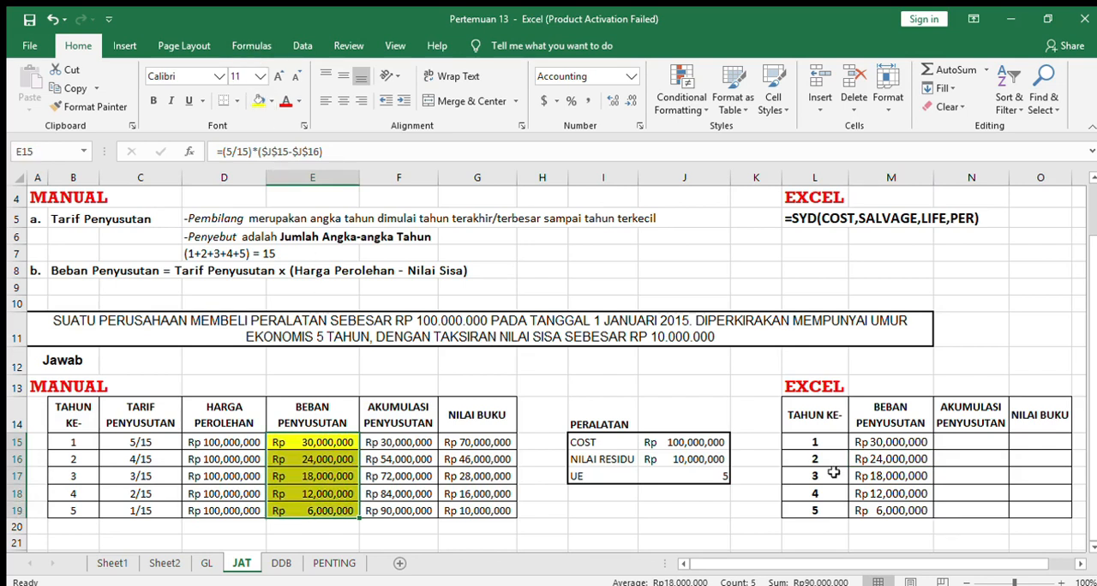
drag(891, 446, 896, 506)
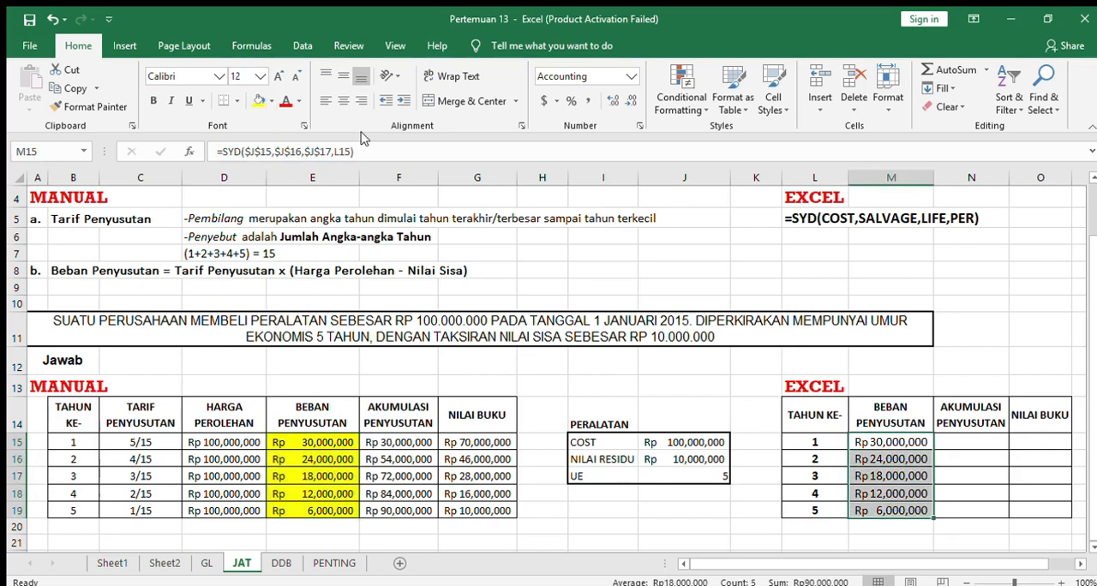
click(257, 101)
click(978, 432)
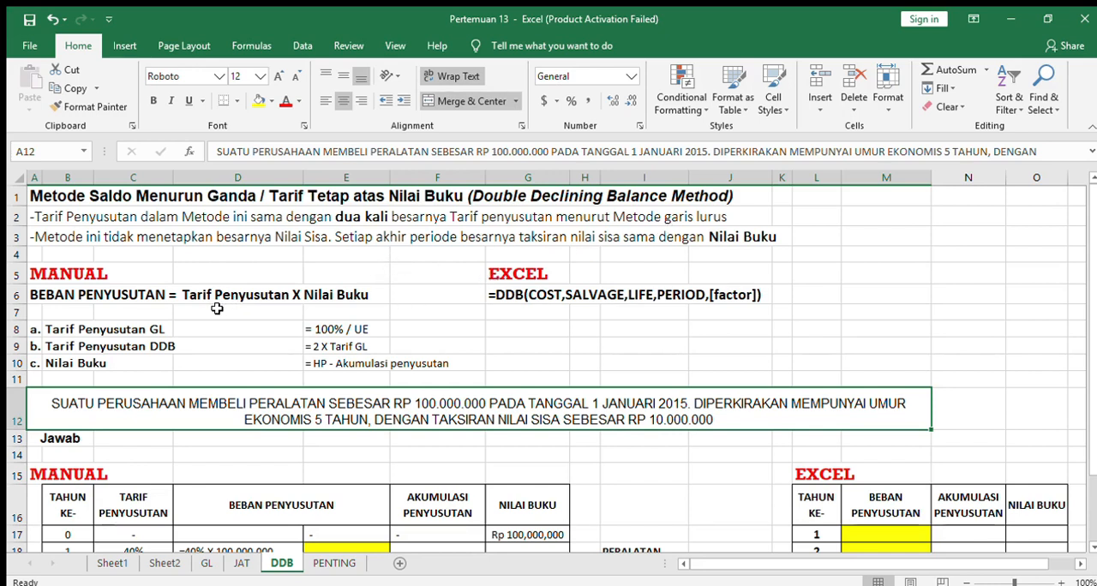
Examine the rate and book value rules and the DDB function syntax on the DDB sheet.
click(65, 329)
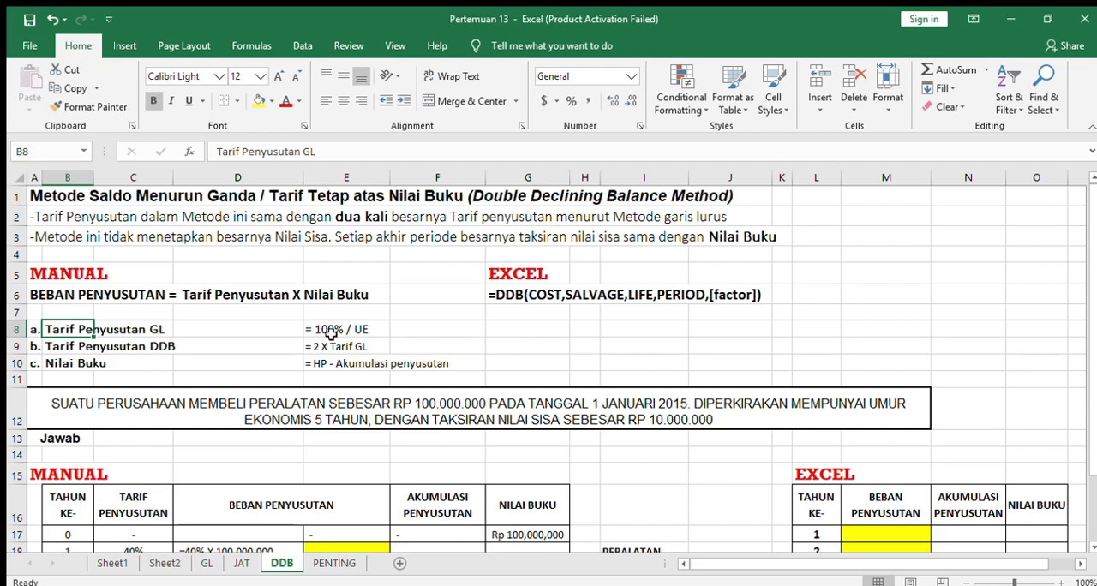
click(337, 335)
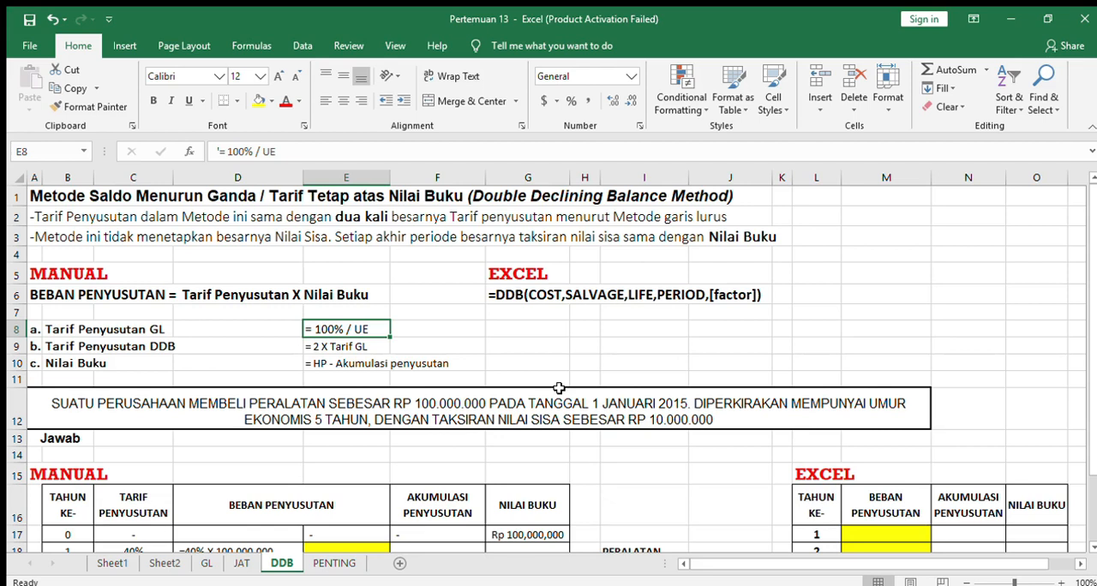
key(Left)
key(Left)
key(Left)
key(Left)
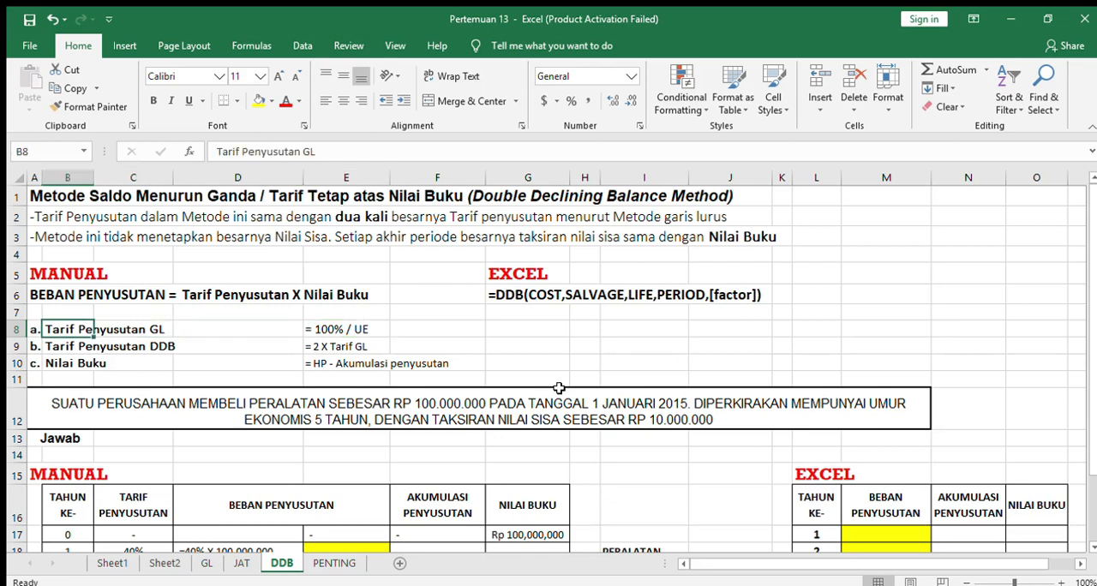
key(Down)
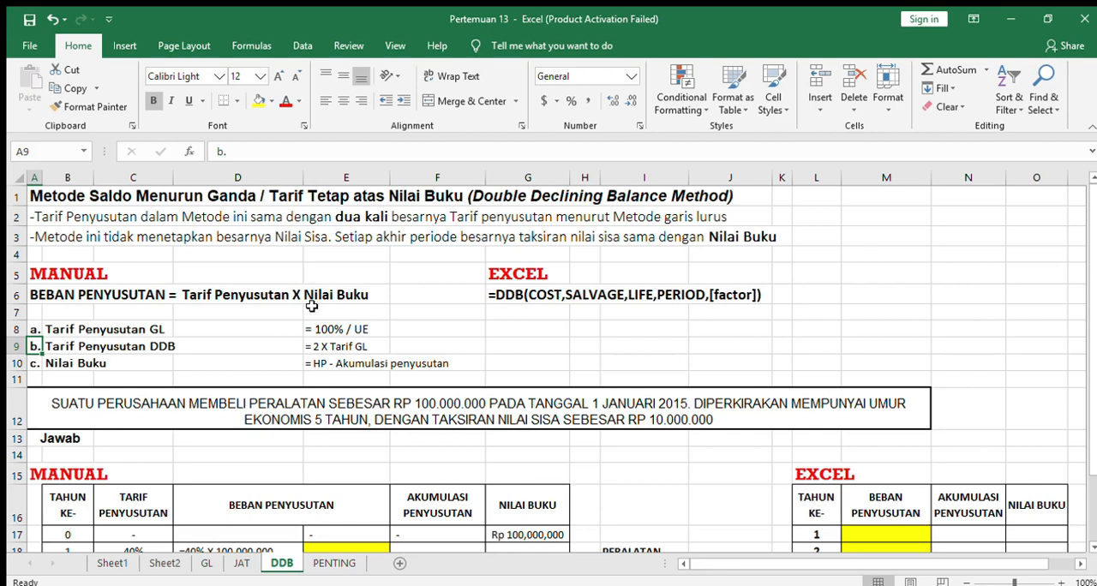
key(Down)
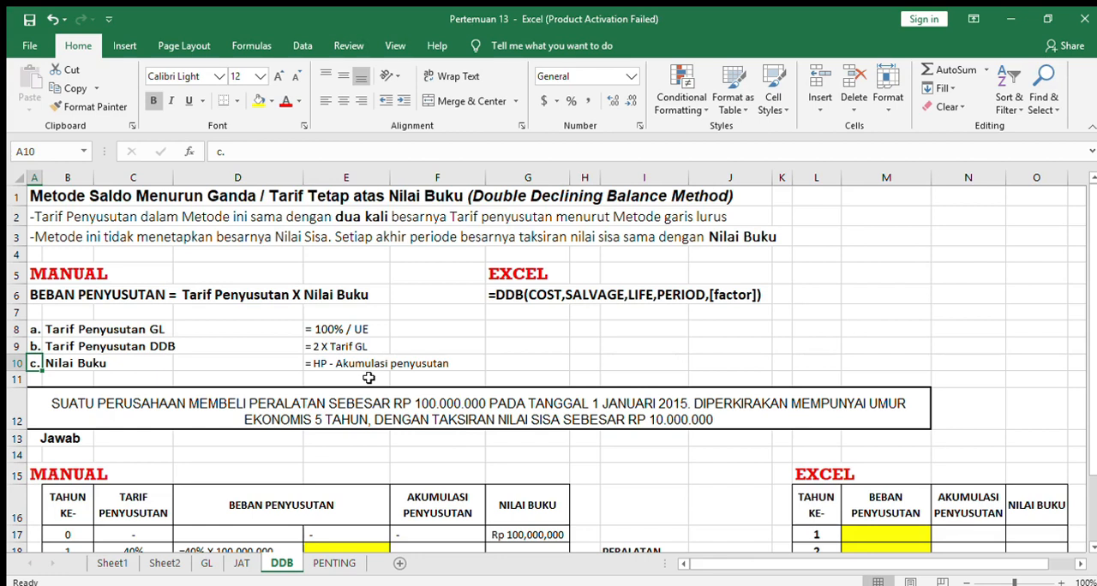
click(527, 271)
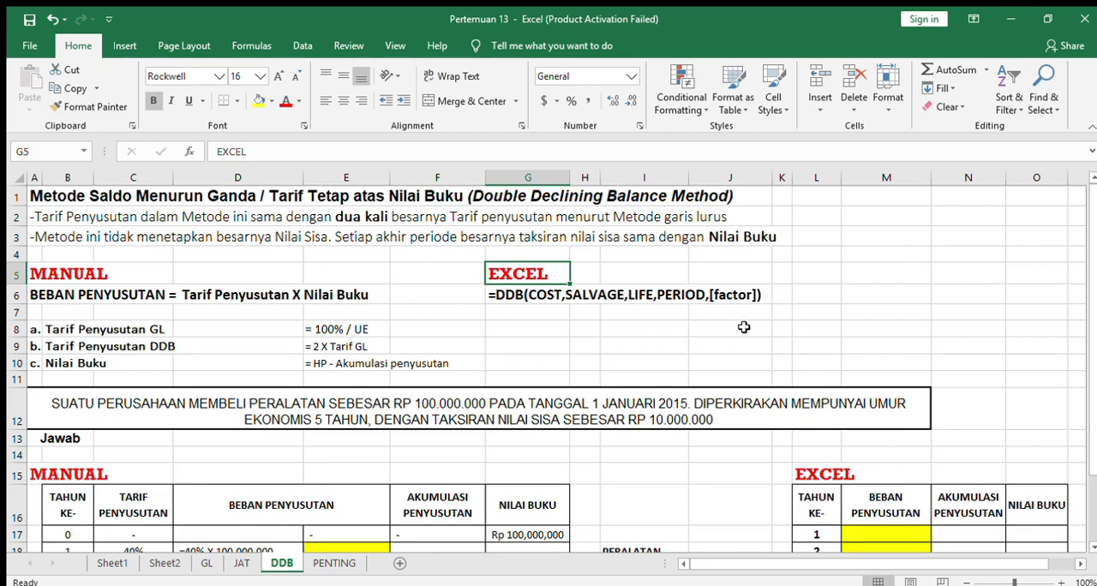
click(968, 254)
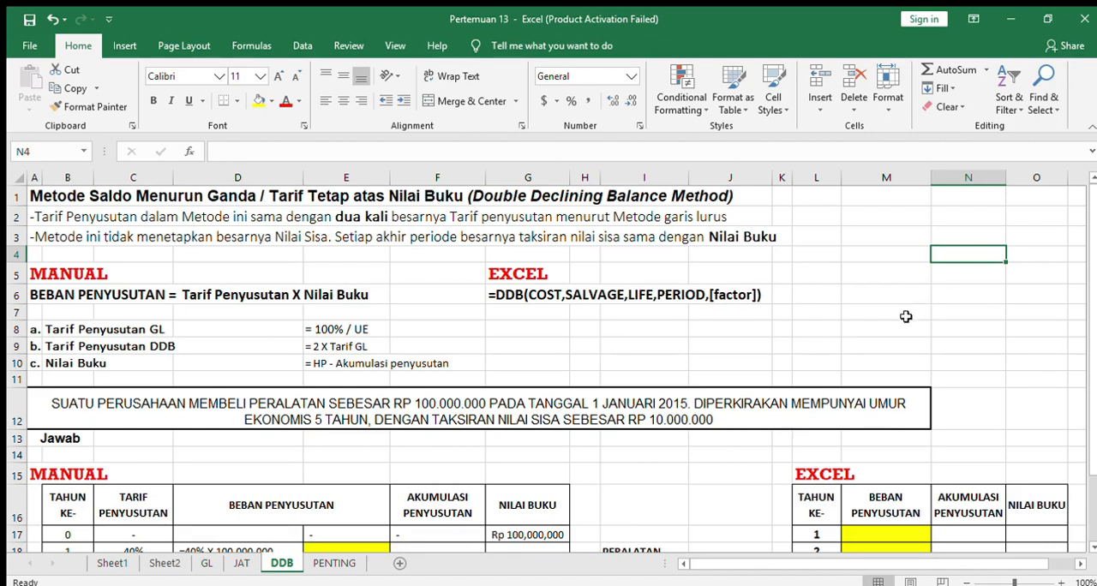
Enter the year 1 depreciation formula =C18*G17 in E18 of the manual double-declining table.
drag(1092, 259, 1090, 332)
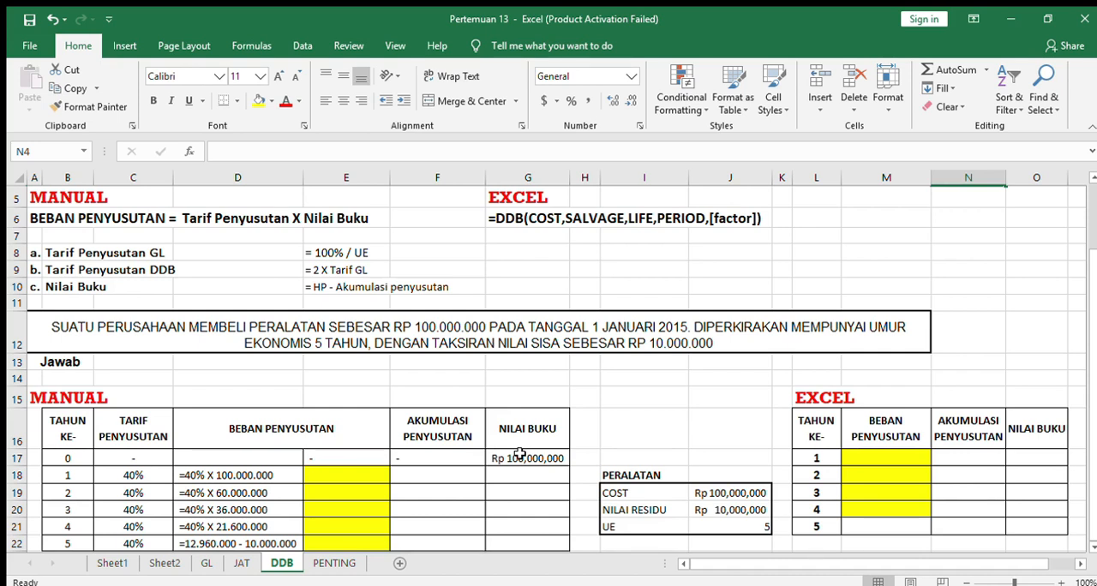
click(369, 473)
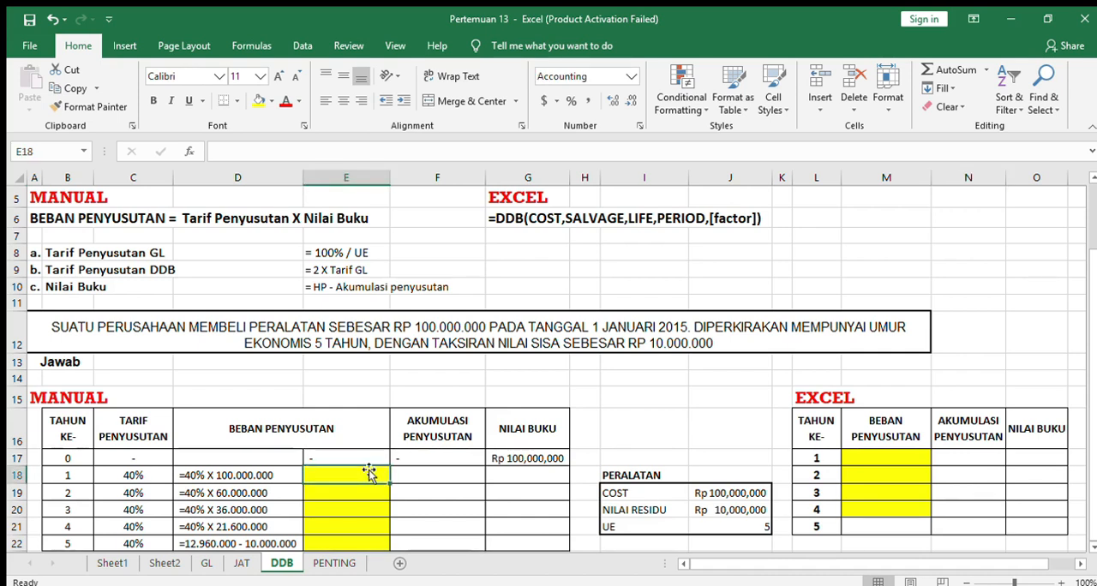
text(=)
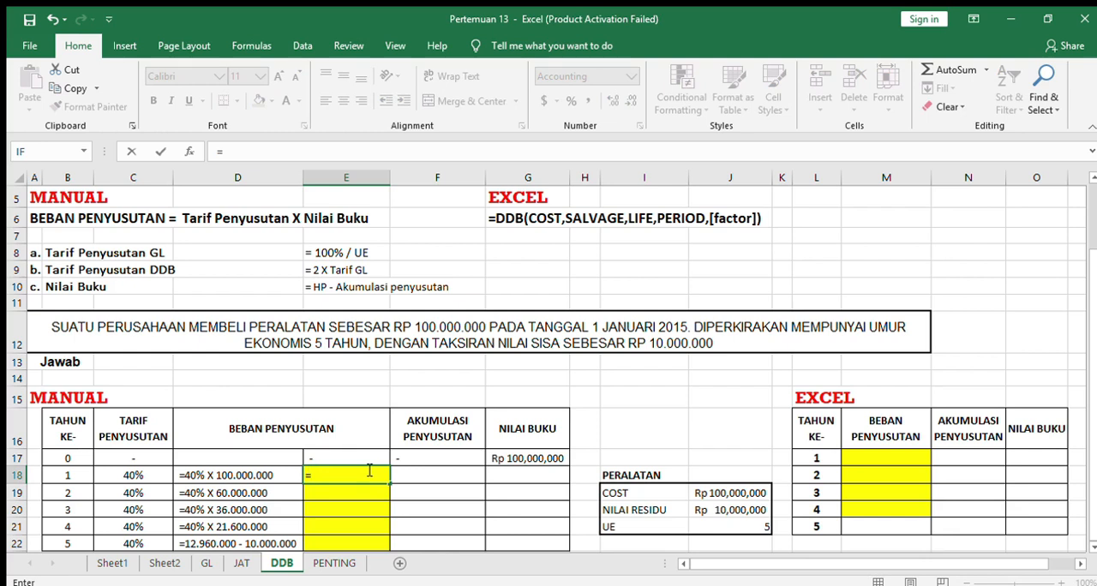
click(149, 476)
text(*)
click(535, 462)
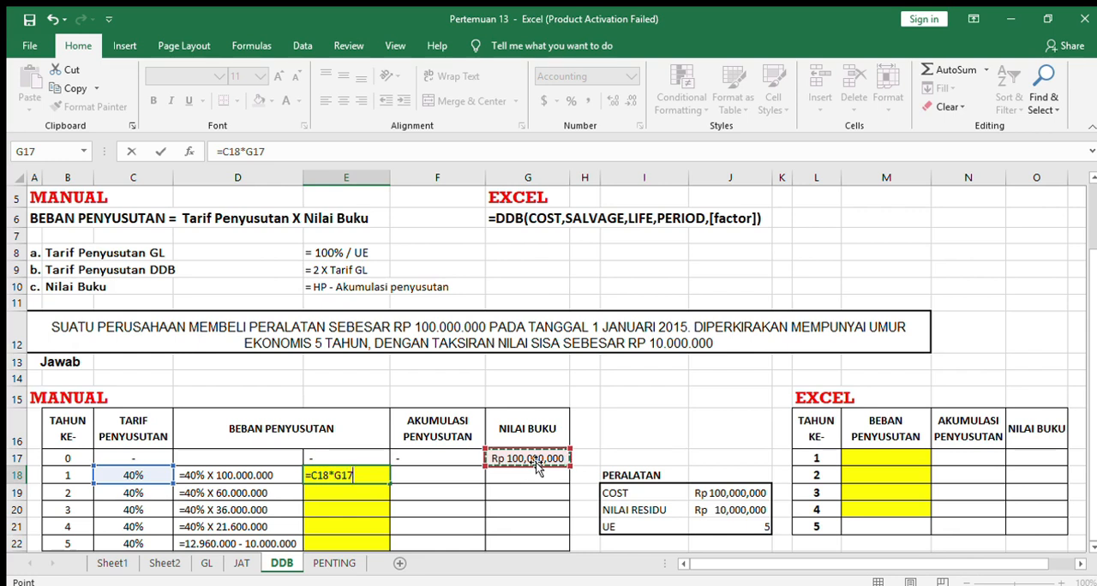
key(Tab)
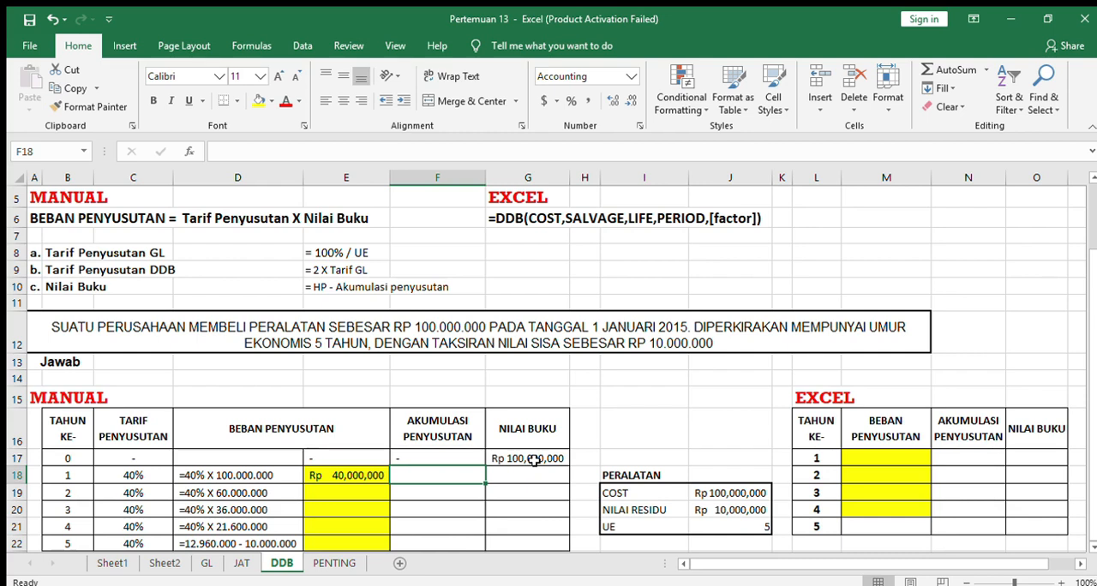
Enter year 1 accumulated depreciation =E18 in F18 and book value =G17-F18 in G18.
text(=)
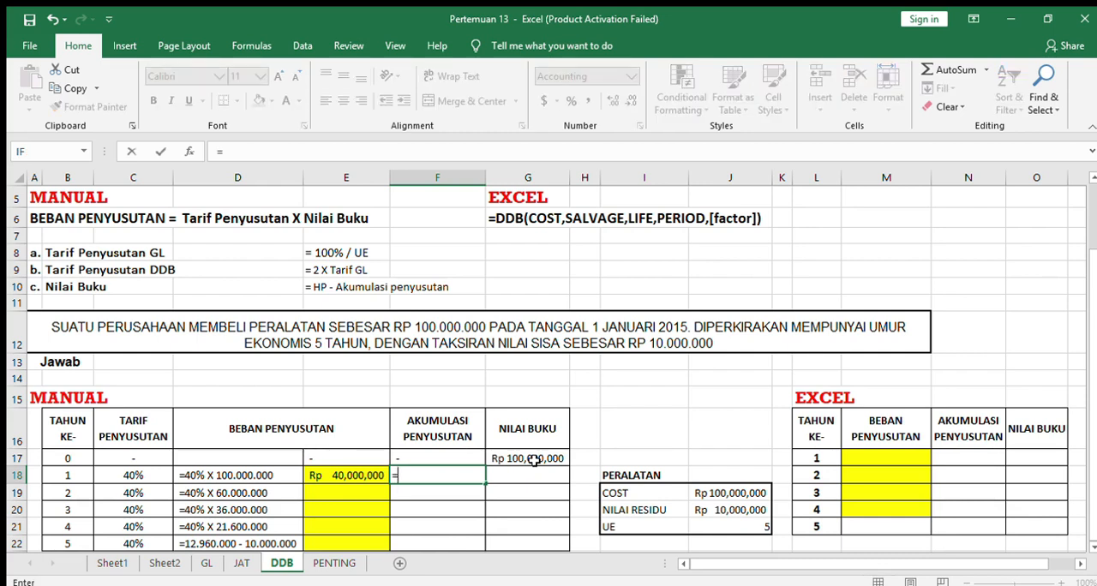
click(347, 478)
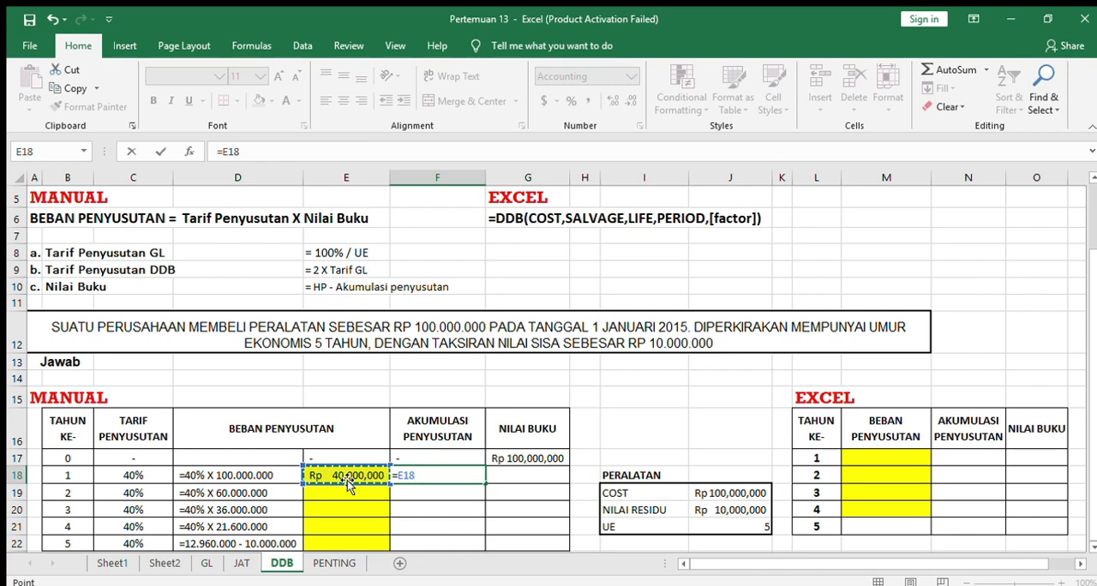
key(Tab)
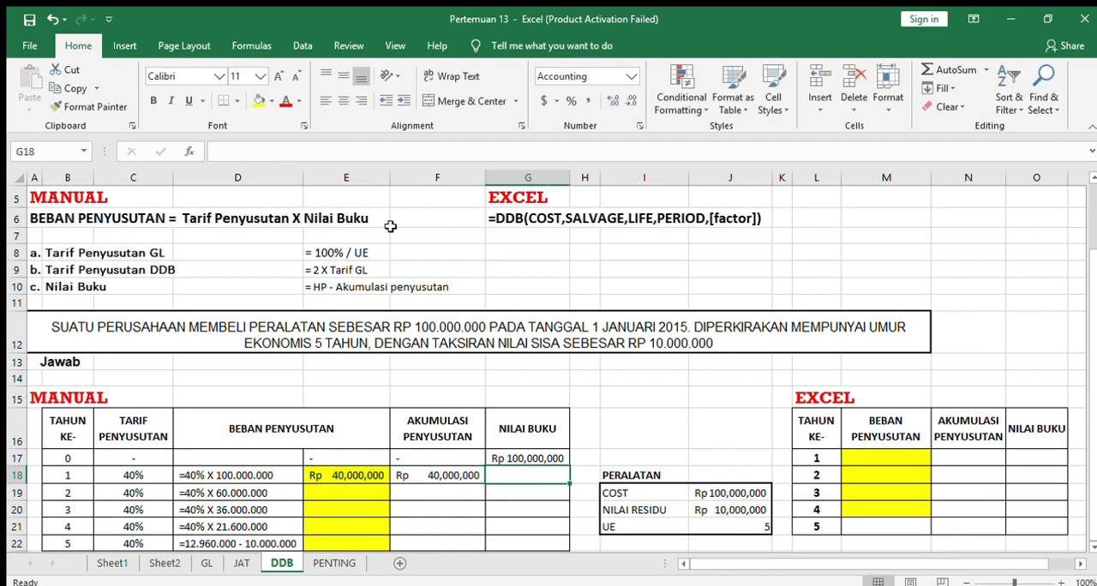
text(=)
click(545, 459)
text(-)
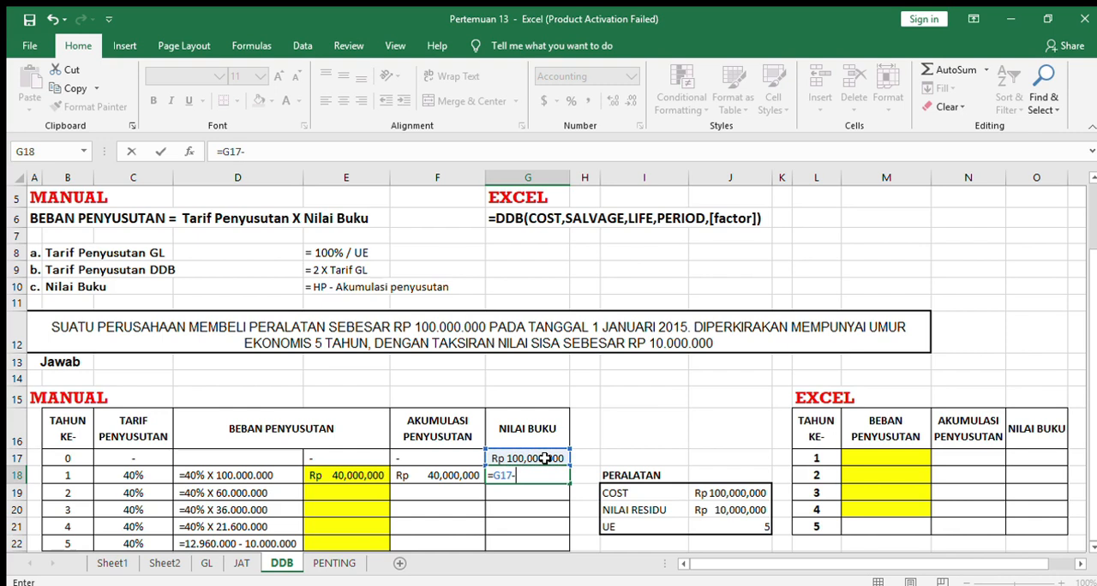
click(455, 473)
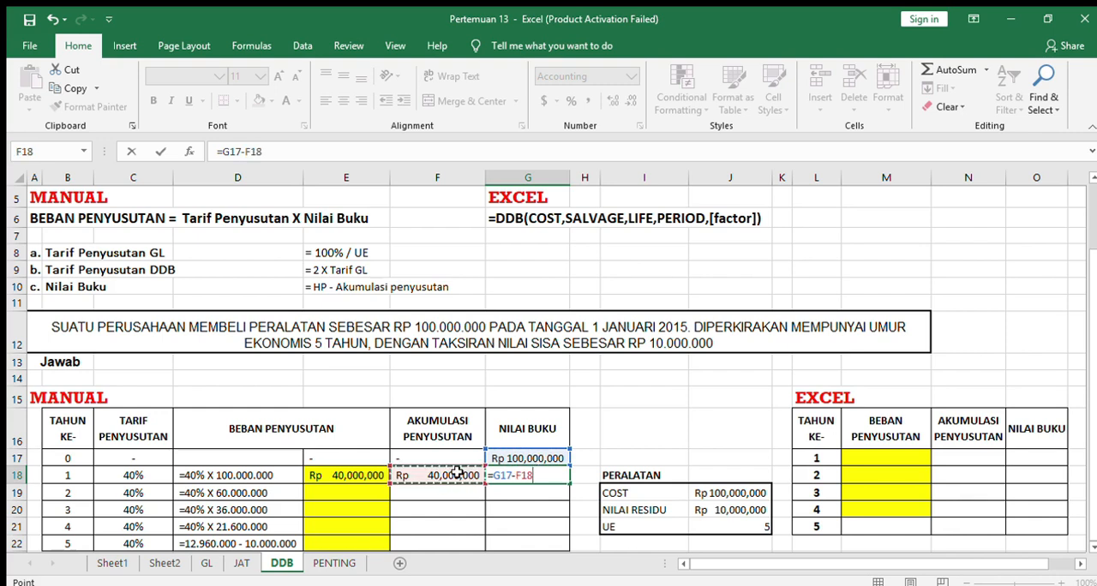
key(Tab)
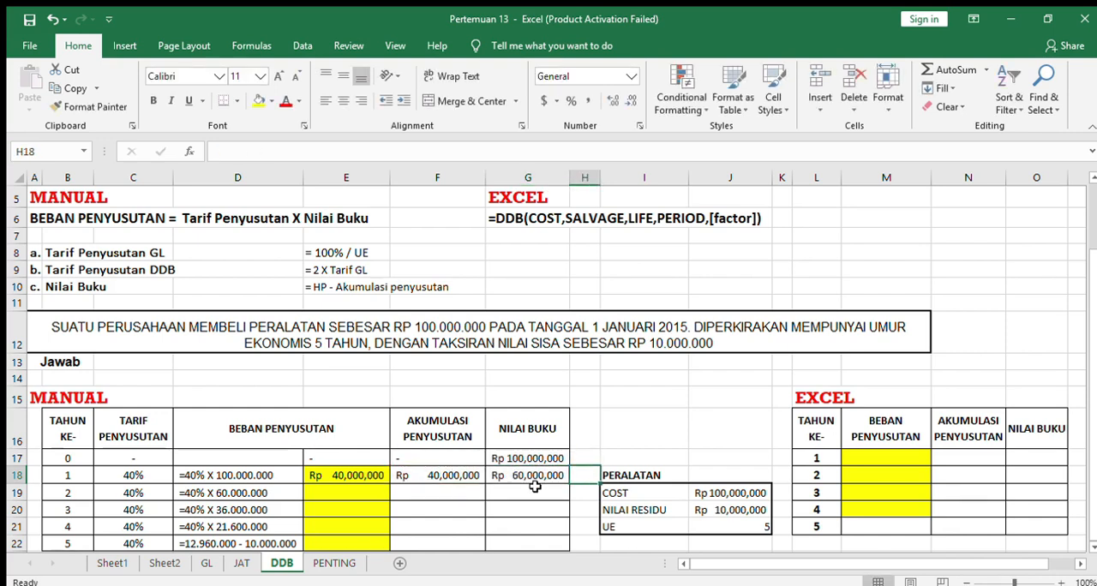
Enter the year 2 depreciation formula =C19*G18 in E19 of the manual table.
click(360, 494)
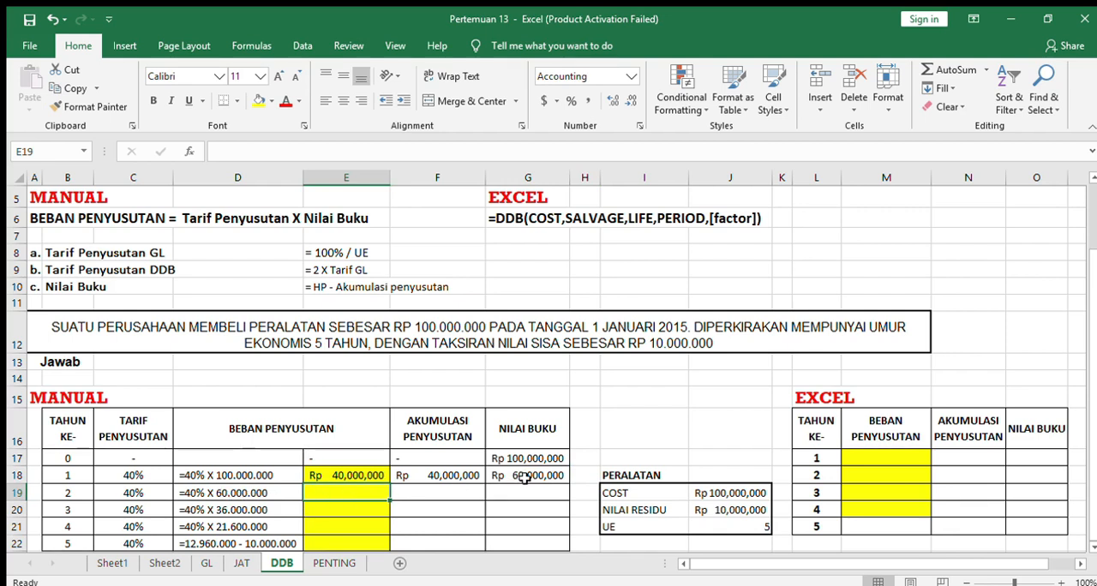
text(=)
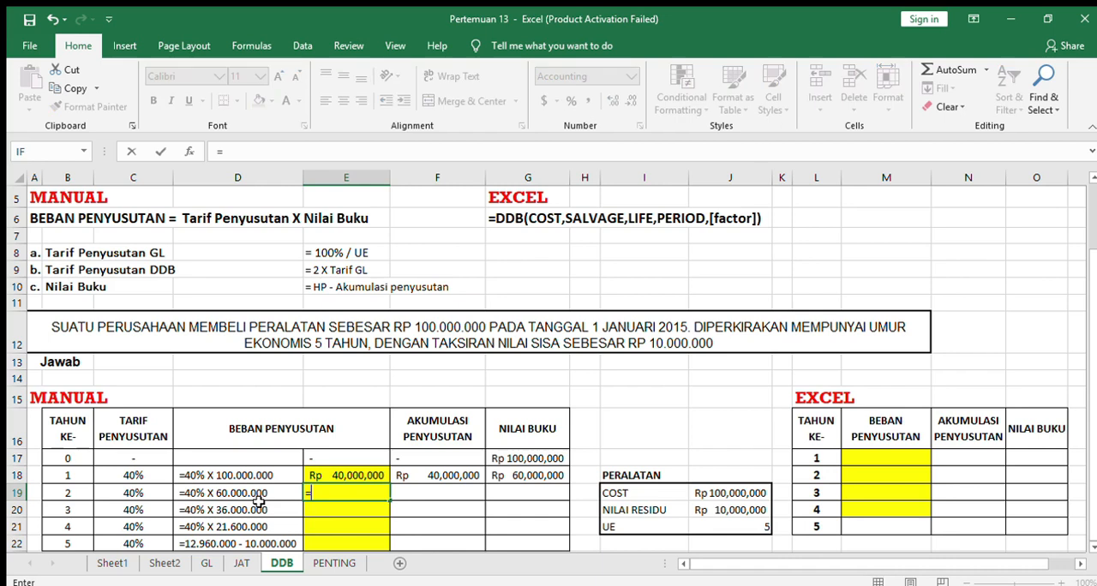
click(151, 493)
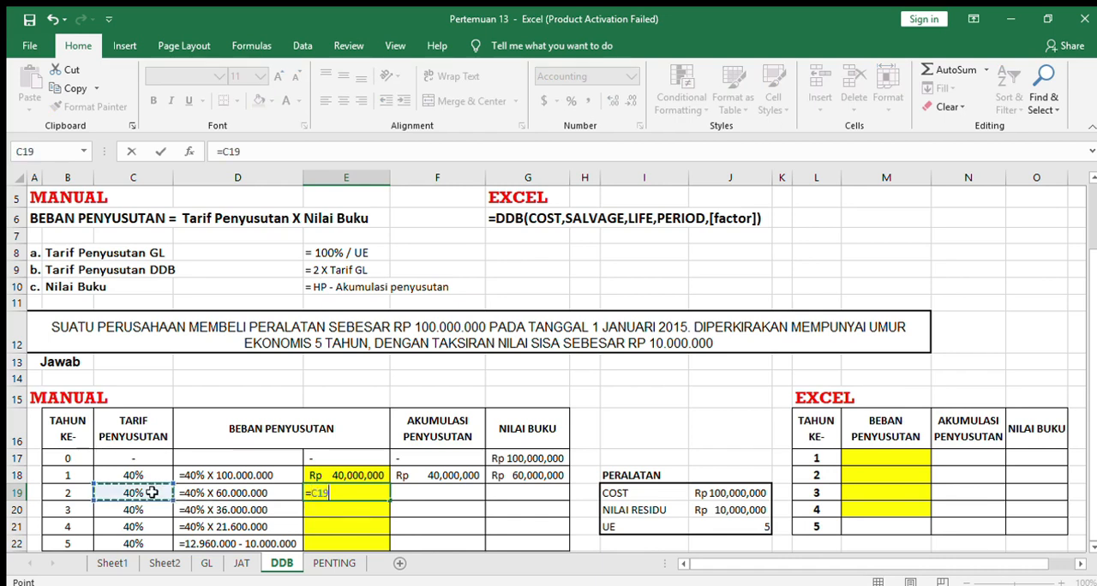
text(*)
click(547, 482)
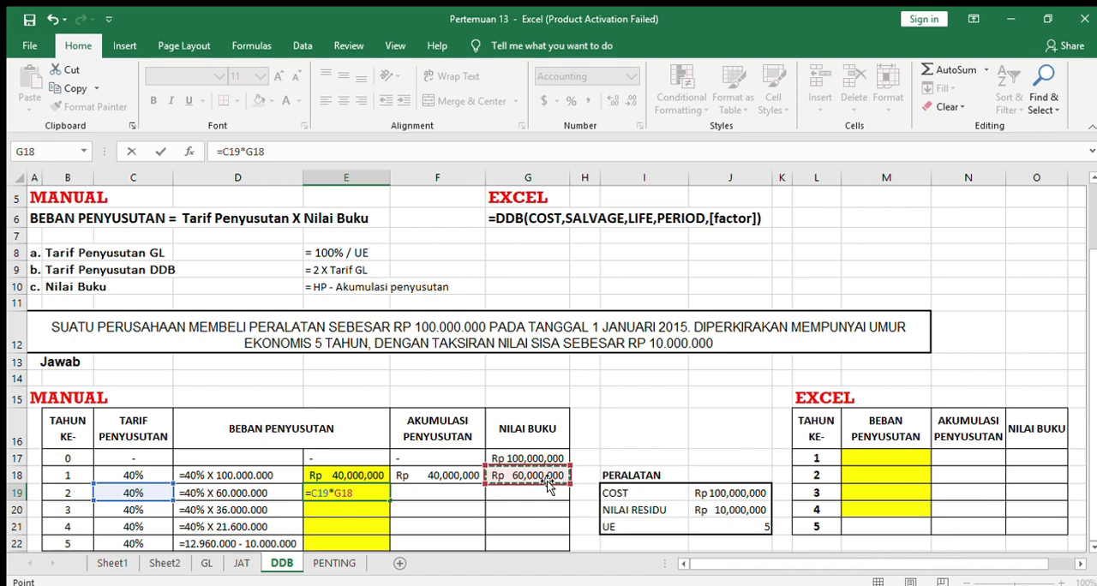
key(Tab)
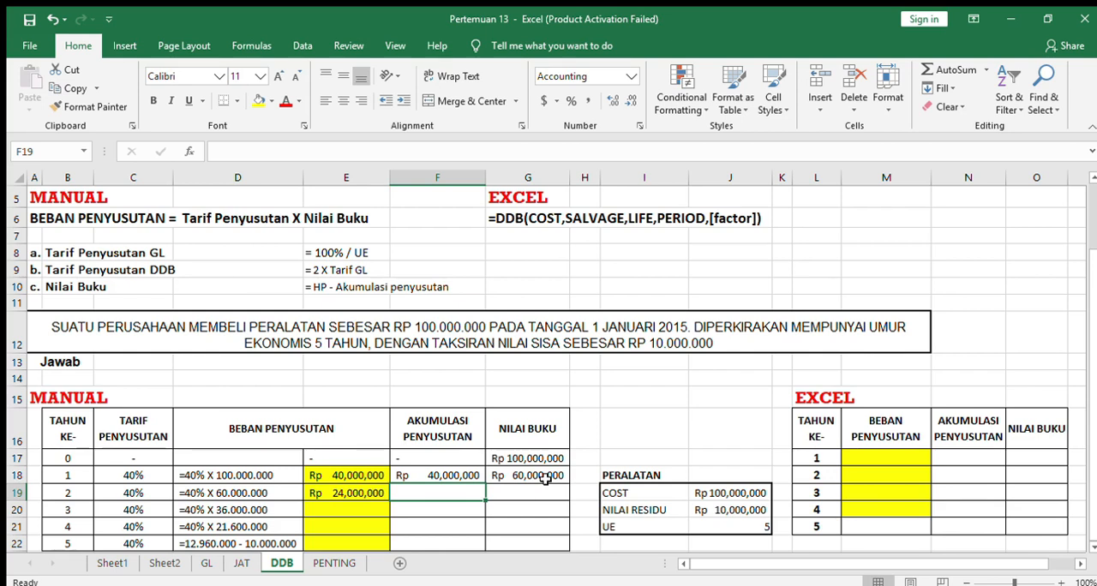
Enter the year 2 accumulated depreciation in F19 as the sum of $E$18:E19, with the first reference absolute.
text(=)
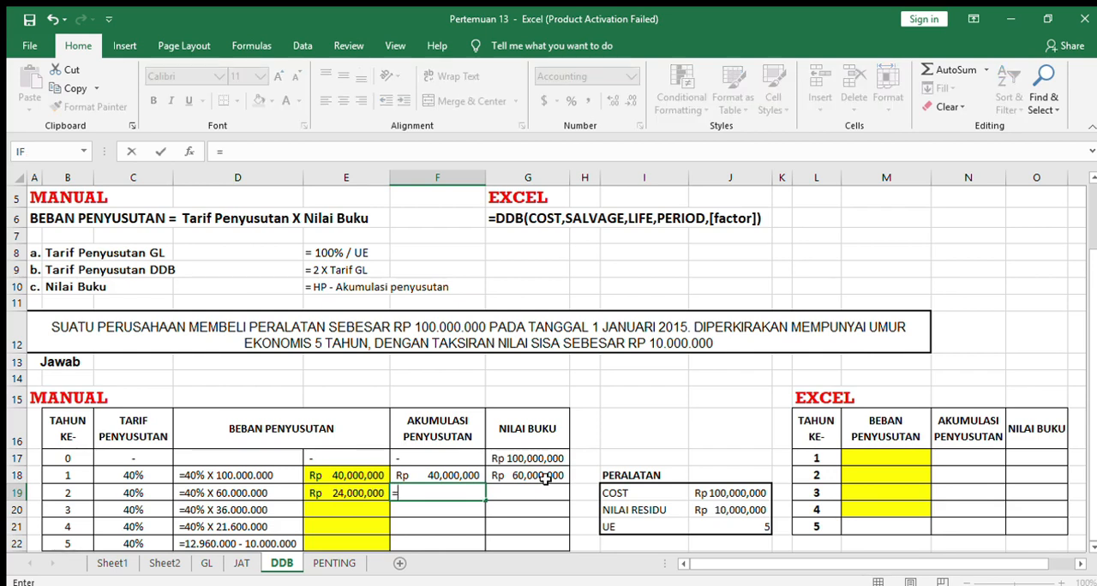
text(sum()
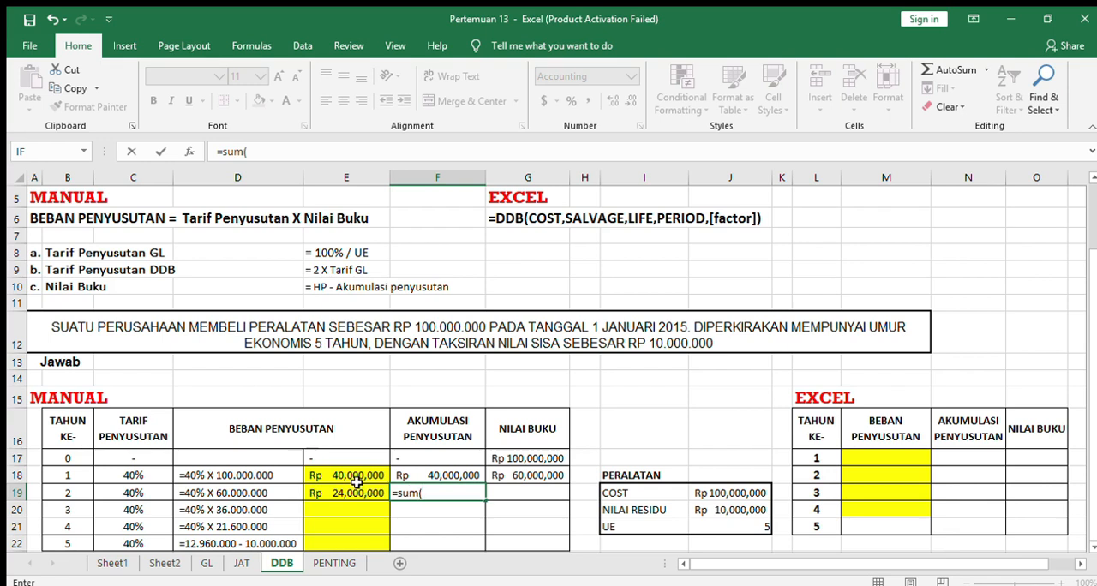
click(348, 470)
text(:)
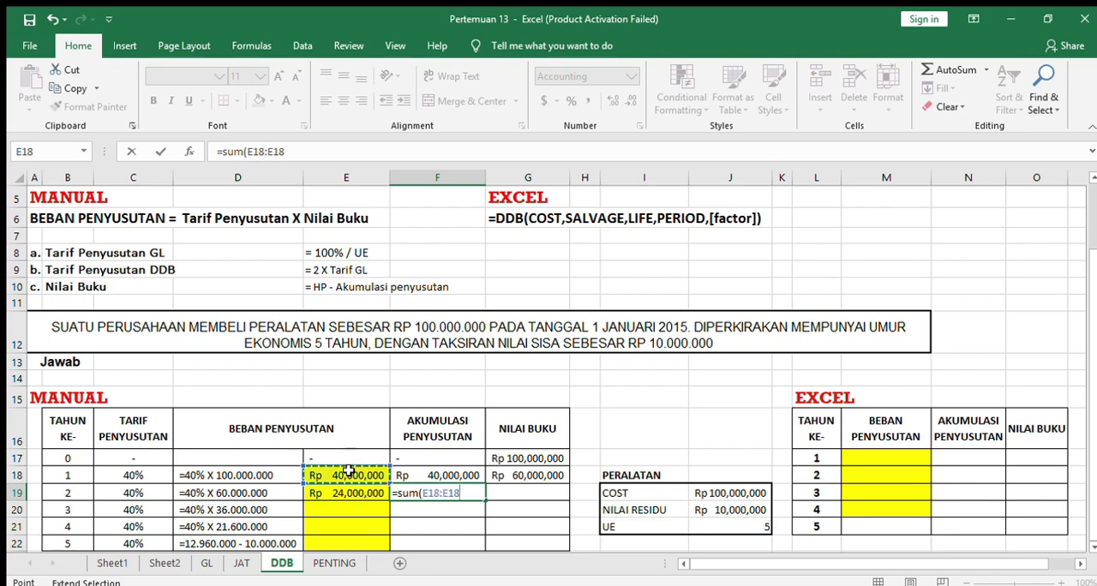
click(356, 496)
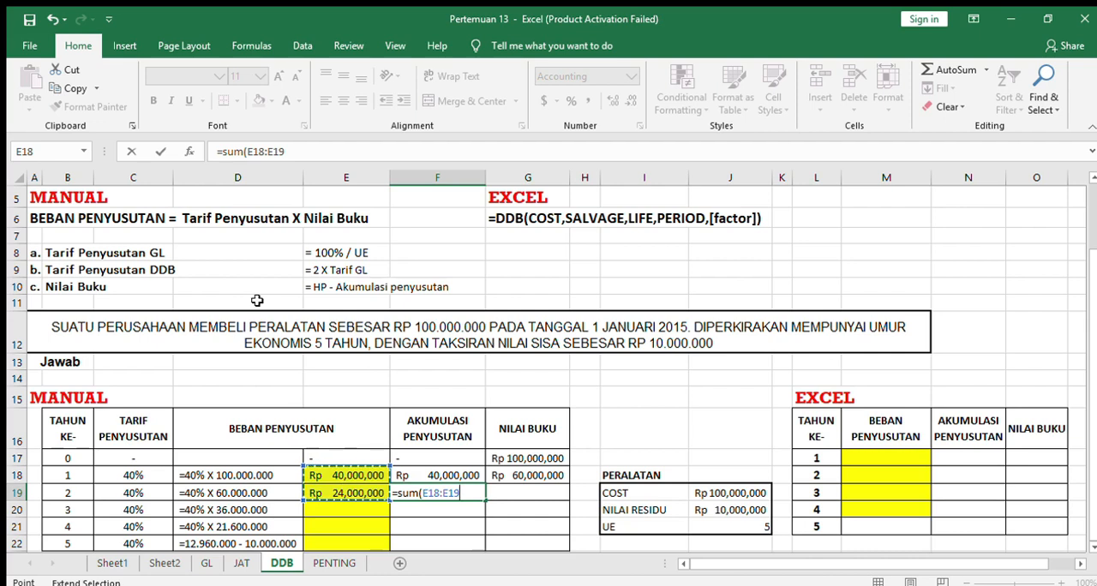
drag(285, 152, 259, 152)
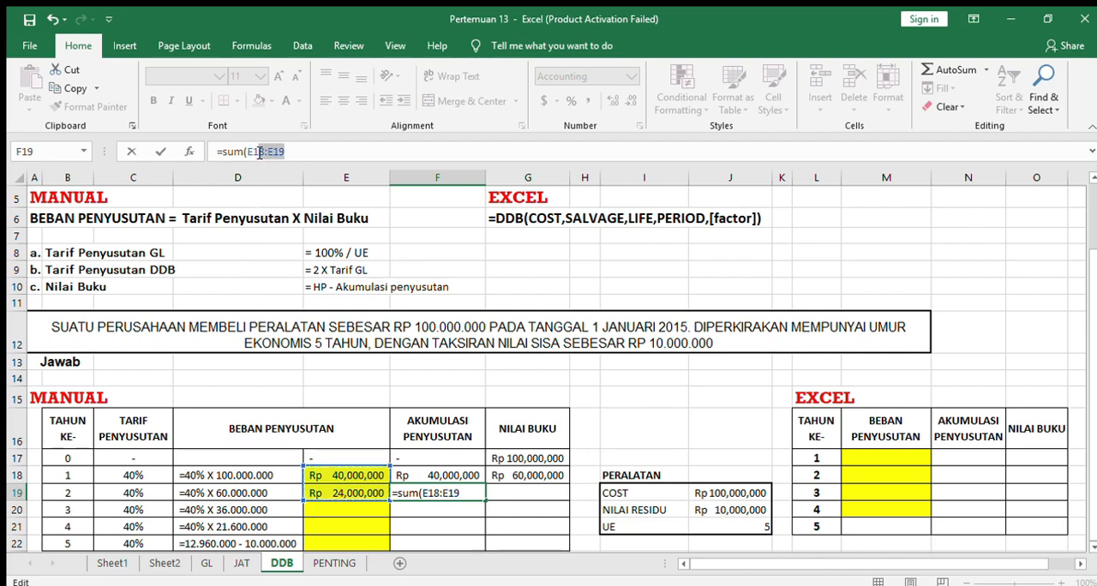
click(253, 152)
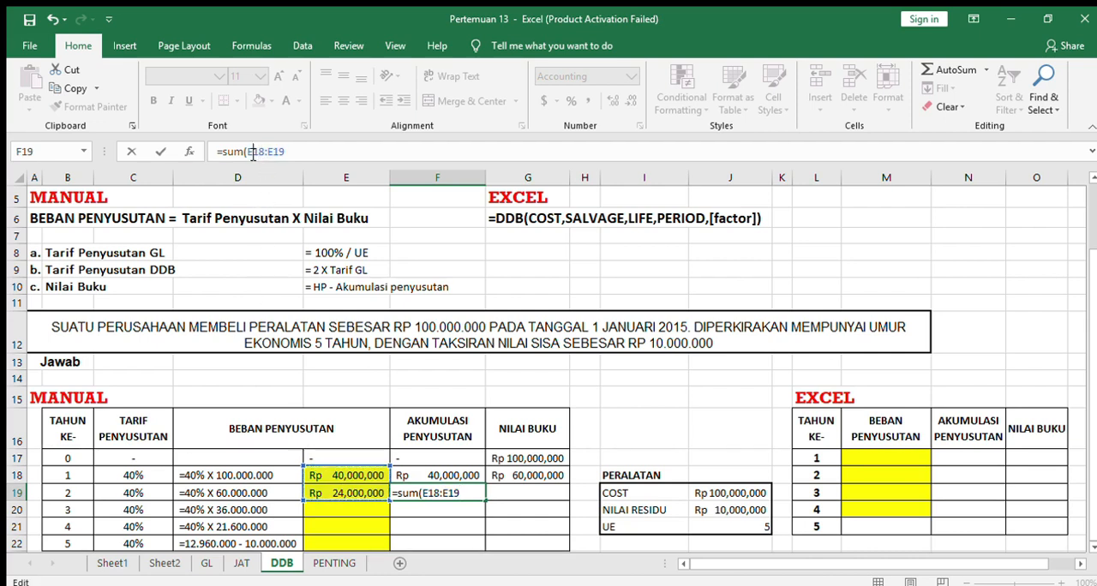
key(F4)
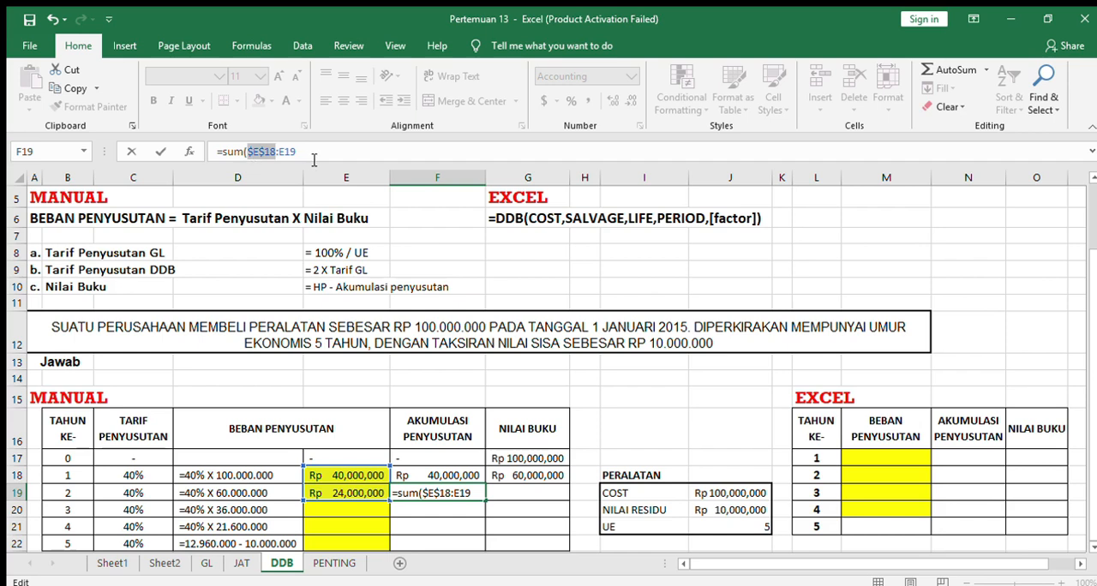
key(Tab)
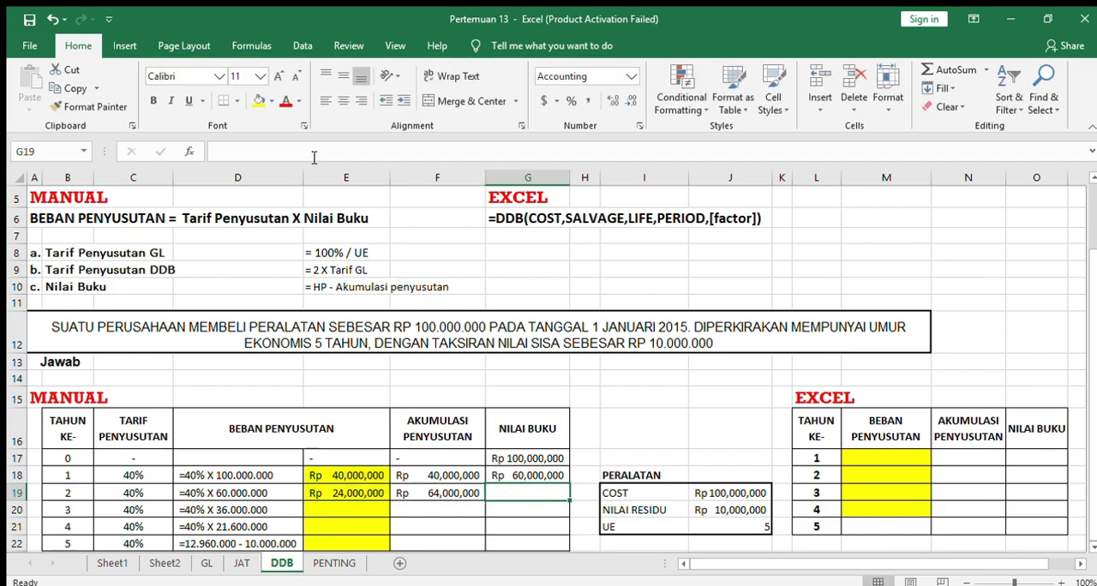
Enter the year 2 book value =$G$17-F19 in G19 and fill the E19:G19 formulas down to row 22.
text(=)
click(531, 459)
key(F4)
text(-)
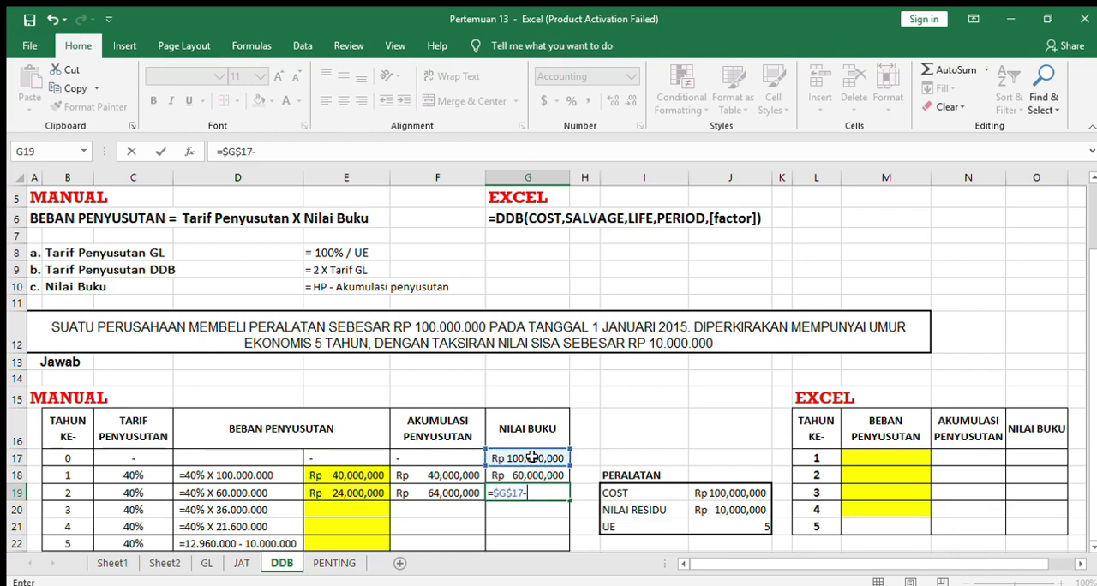
click(439, 493)
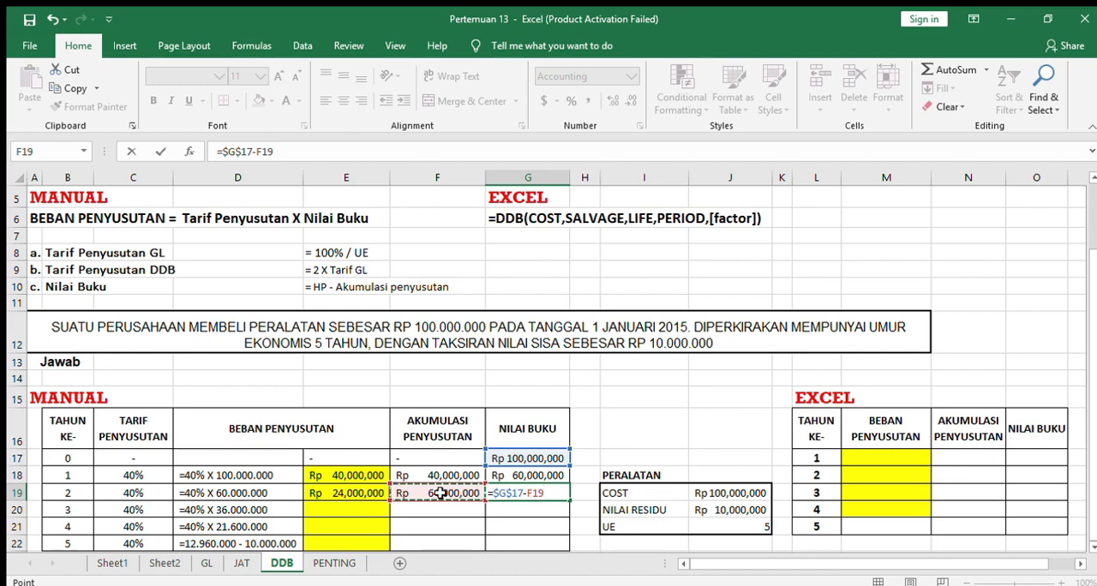
key(Return)
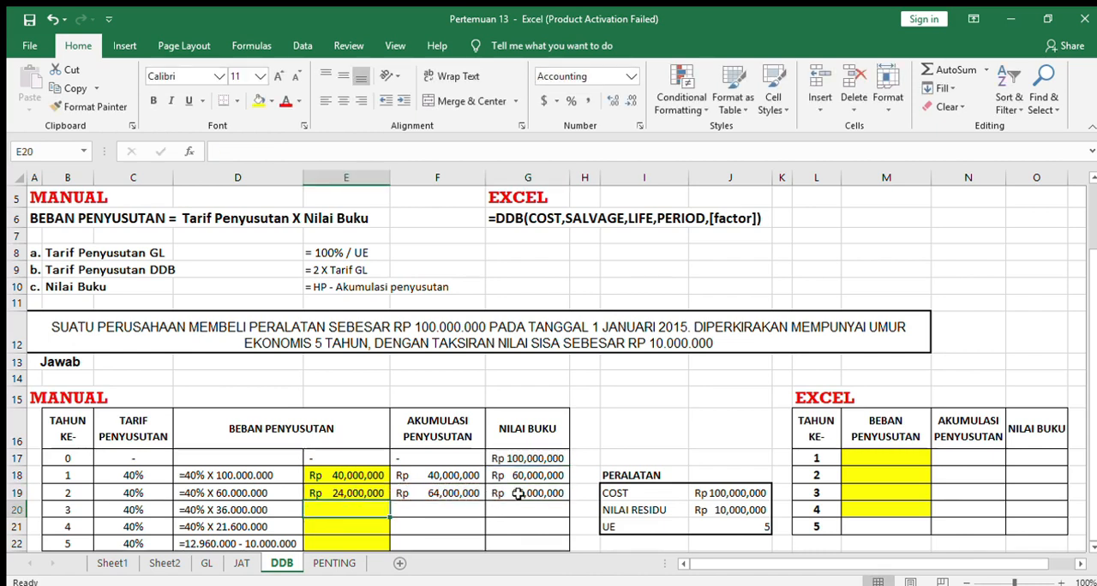
drag(351, 493, 566, 547)
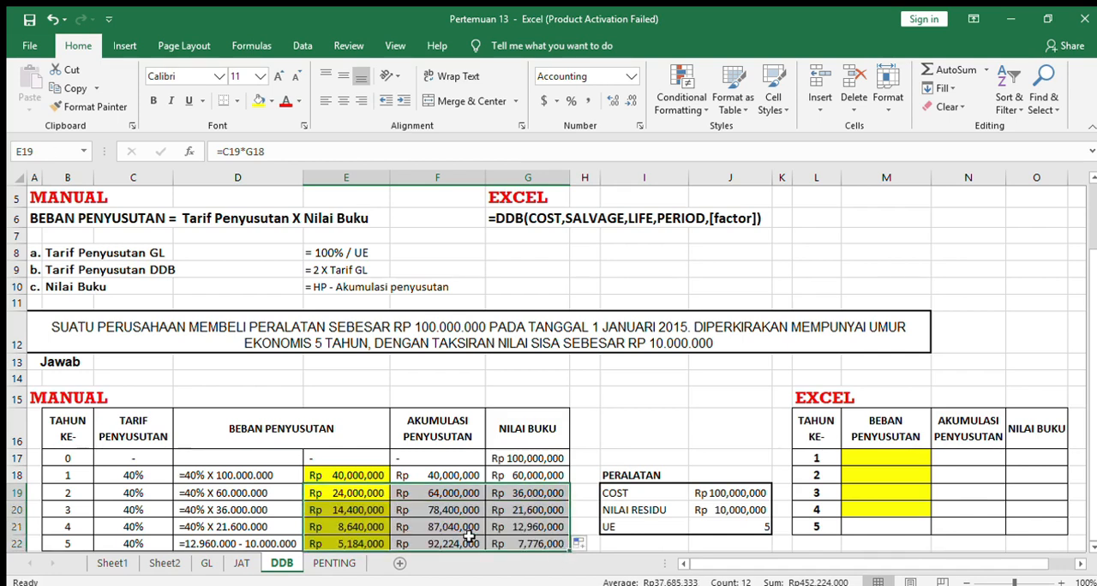
Check the filled year 3 formulas for depreciation in E20 and accumulated depreciation in F20.
double_click(386, 511)
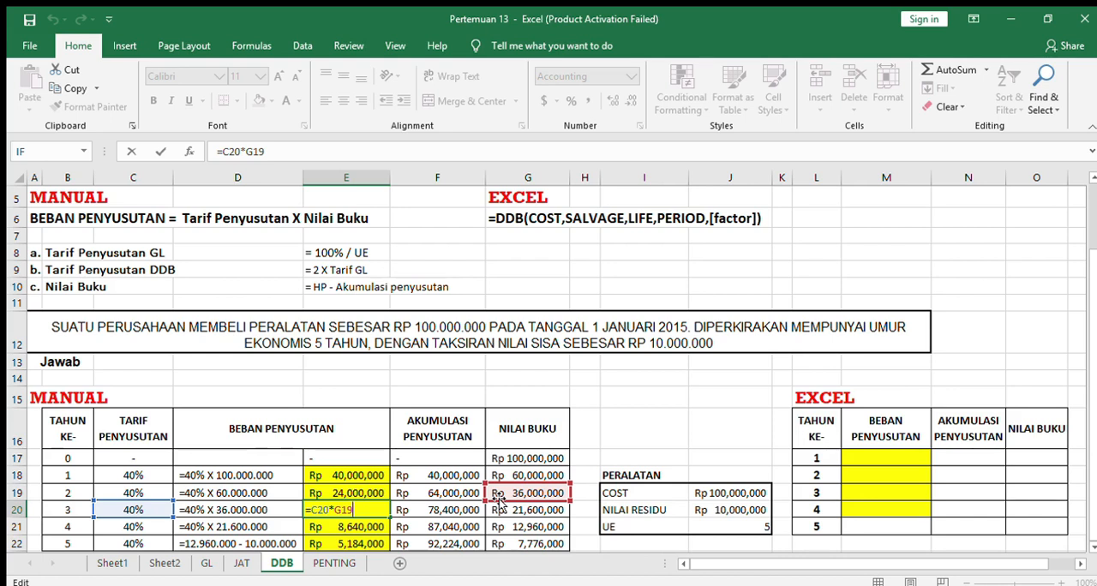
double_click(454, 510)
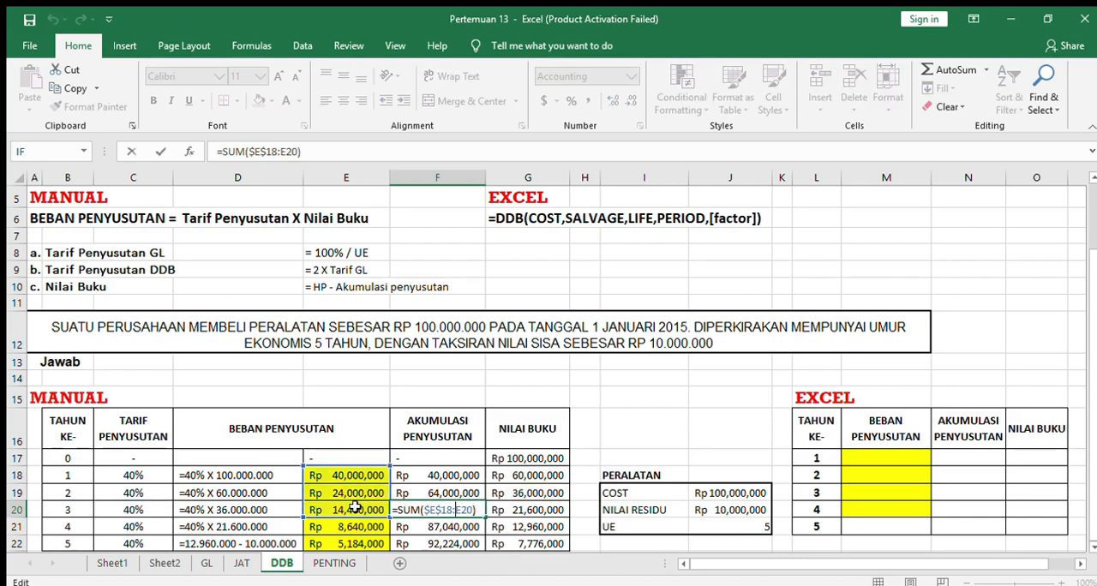
Remove the stray G20 reference from F20 and restore the sum range to $E$18:E20.
click(545, 512)
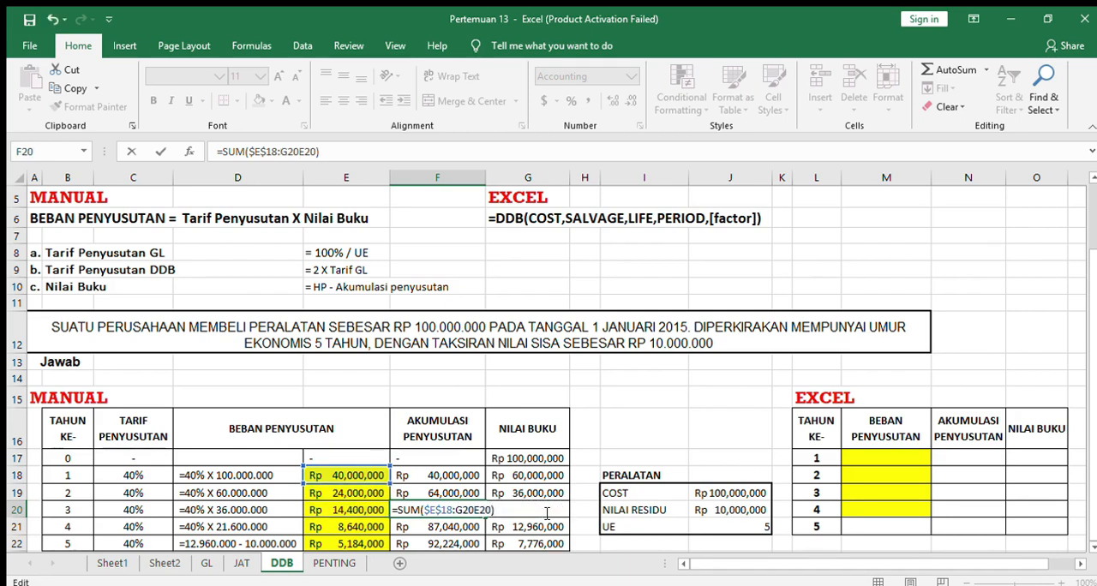
key(Delete)
key(Delete)
key(Delete)
key(Delete)
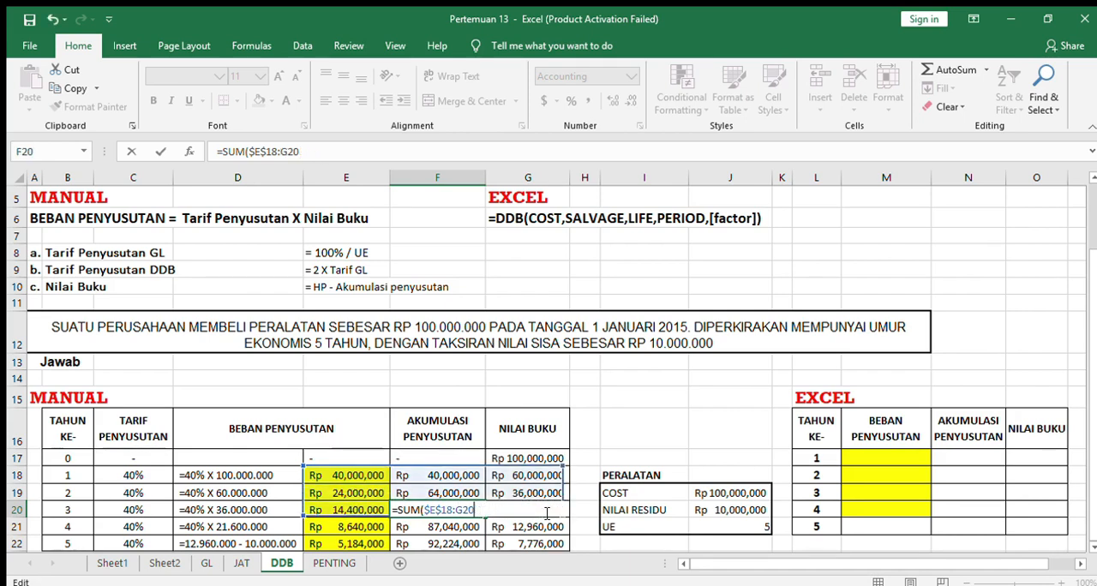
key(BackSpace)
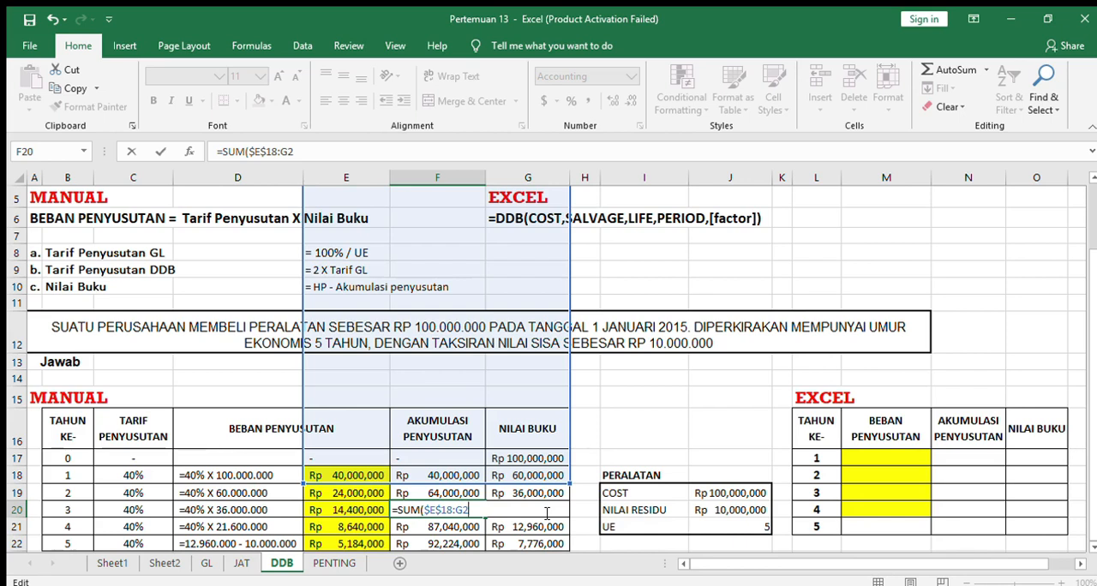
key(BackSpace)
key(BackSpace)
text(e2)
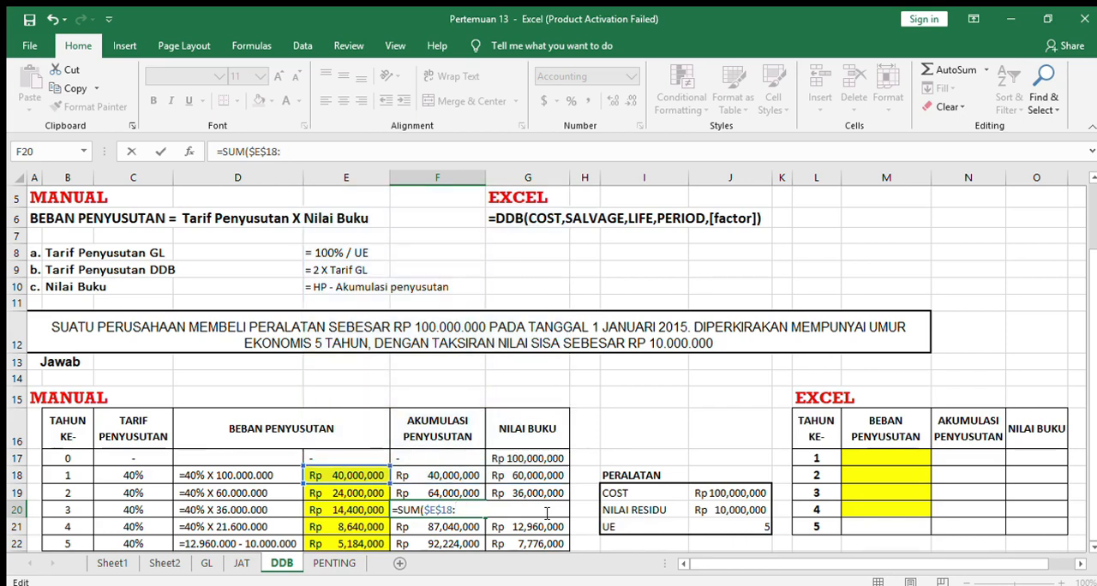
text(0)
Check the year 3 book value formula in G20 and the filled depreciation formulas in E22 and E21.
click(546, 512)
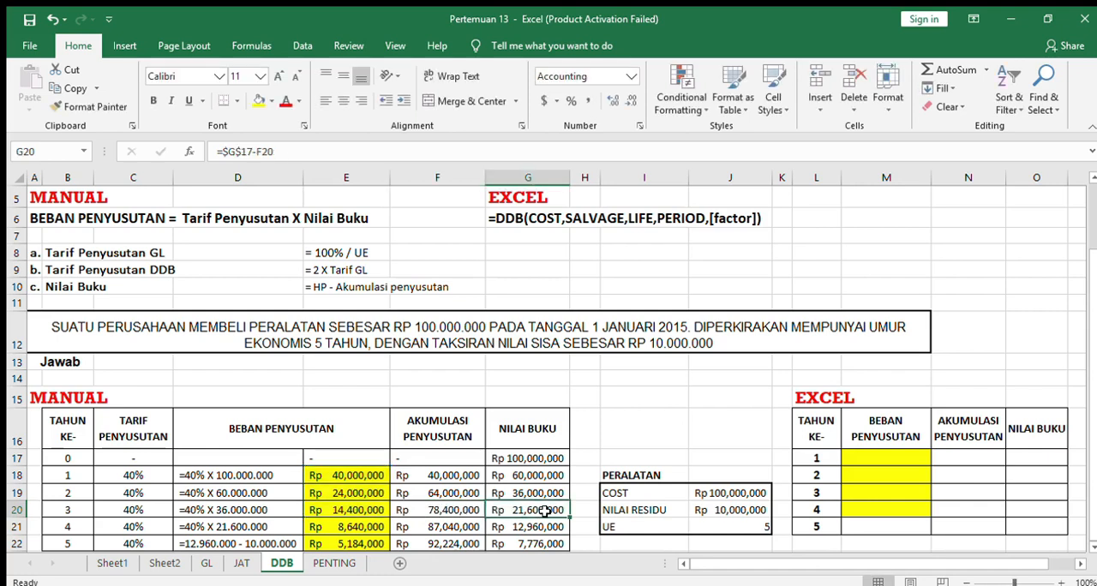
double_click(546, 512)
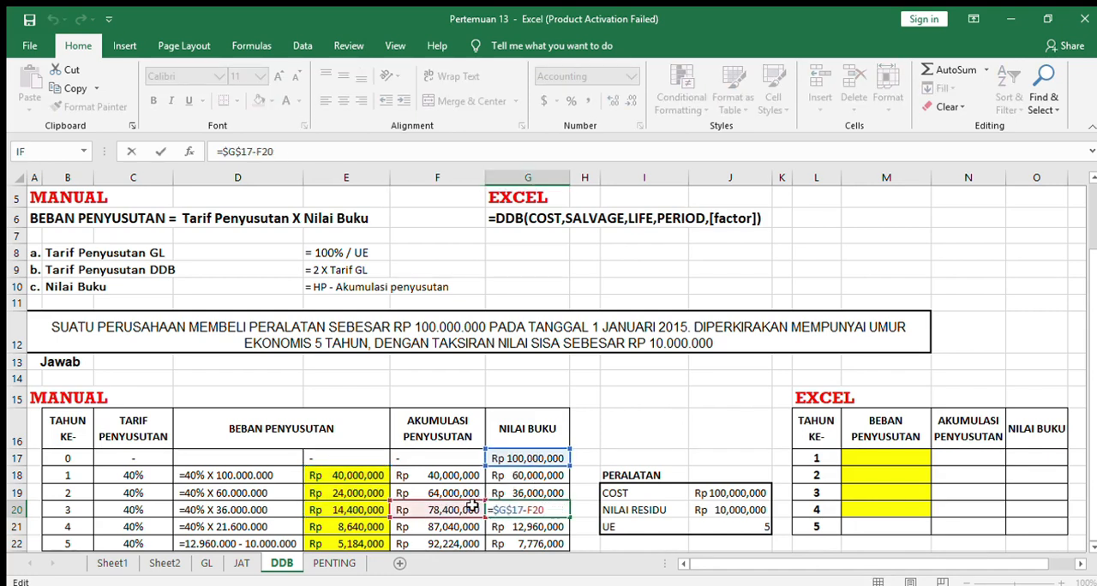
key(Return)
click(377, 535)
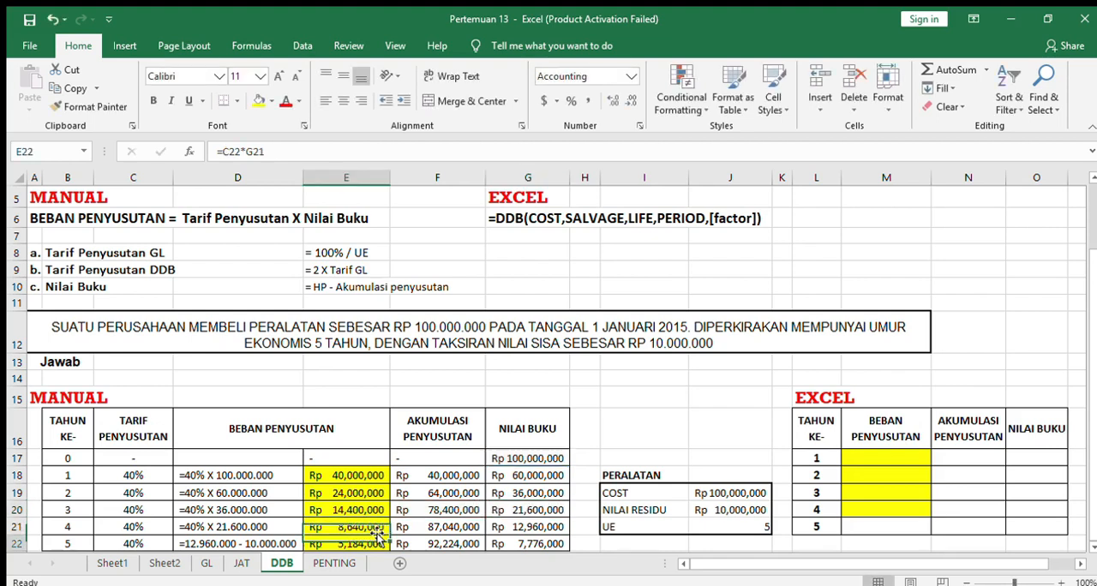
click(364, 524)
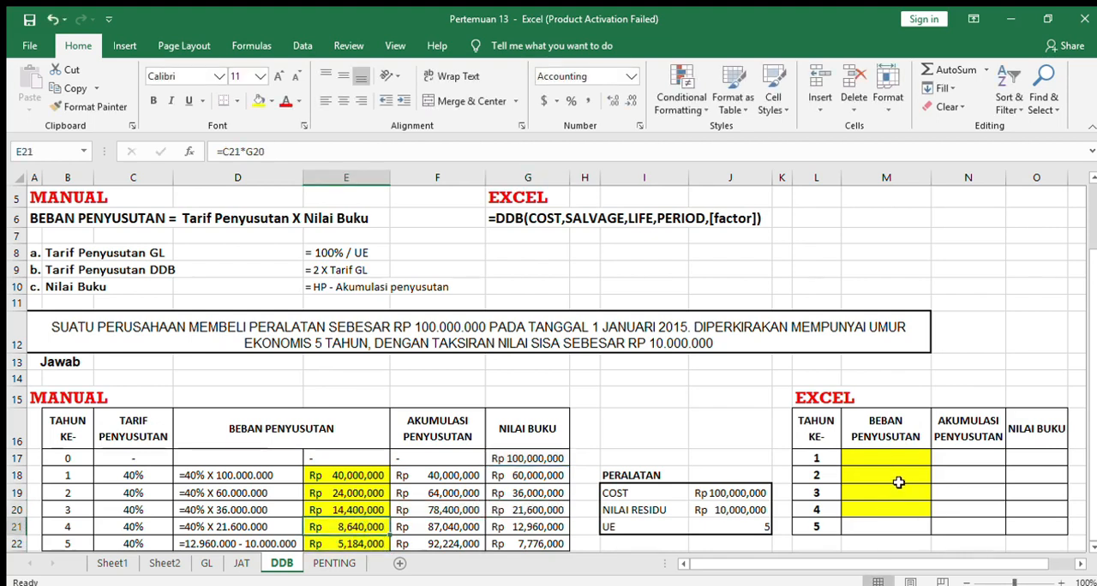
Start a DDB formula in M17 of the EXCEL table with absolute references to the cost $J$19 and residual value $J$20.
click(889, 458)
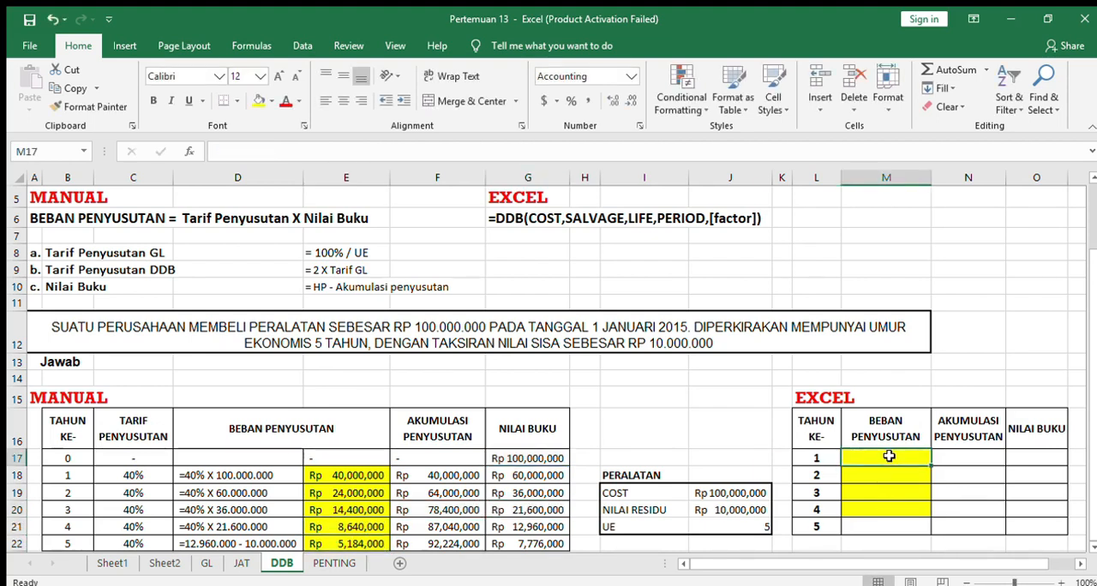
text(=)
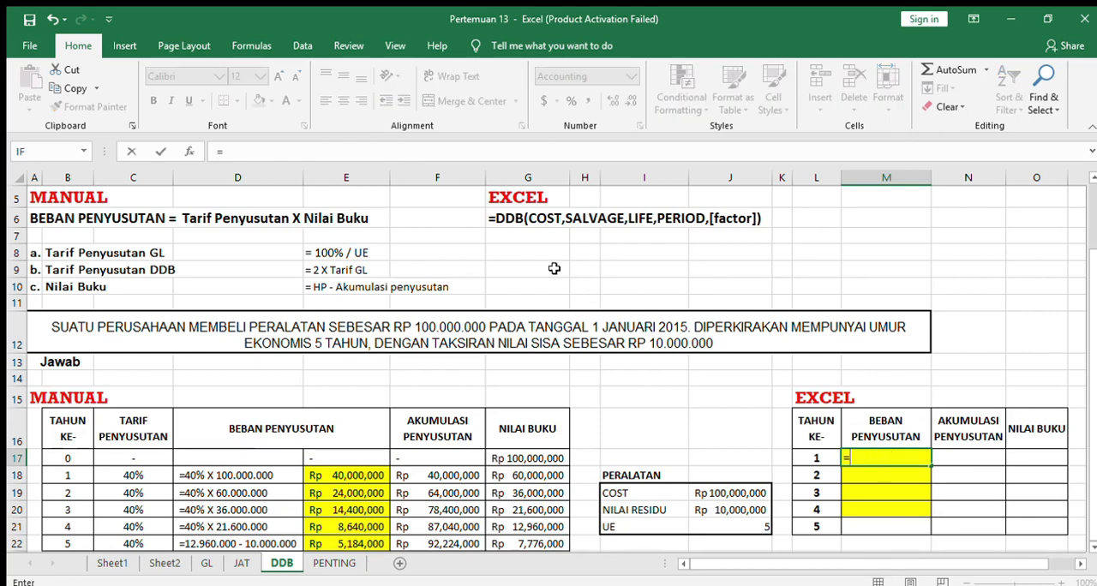
text(ddb)
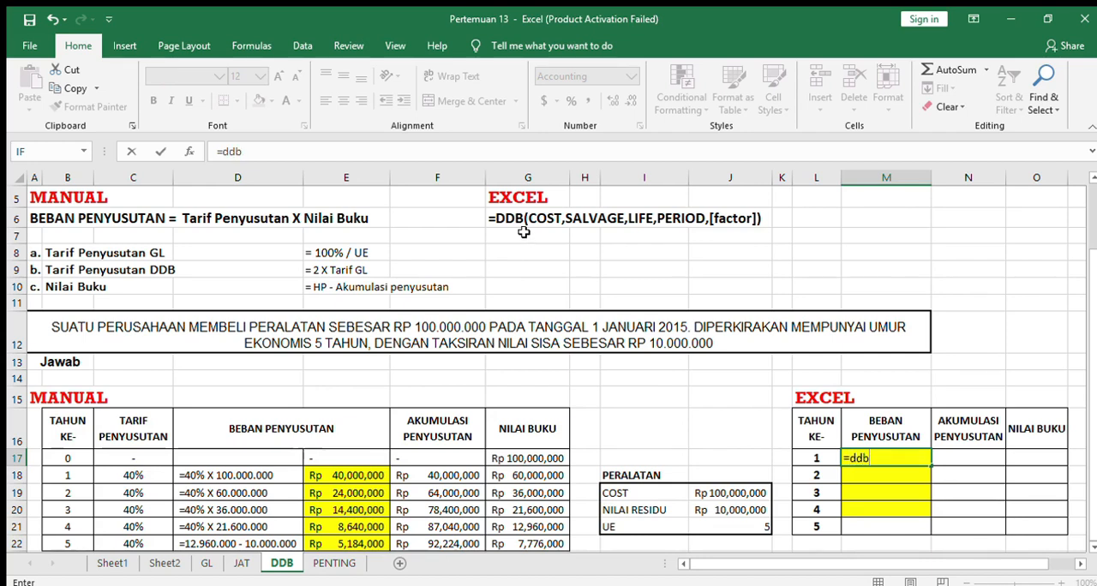
text(()
click(729, 493)
key(F4)
text(,)
click(734, 512)
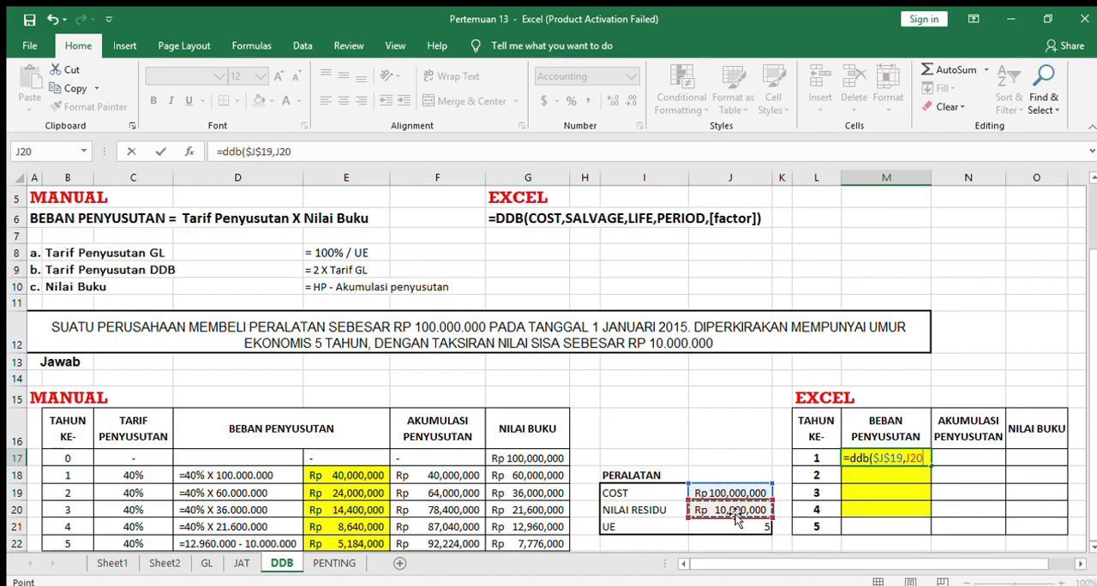
key(F4)
text(,)
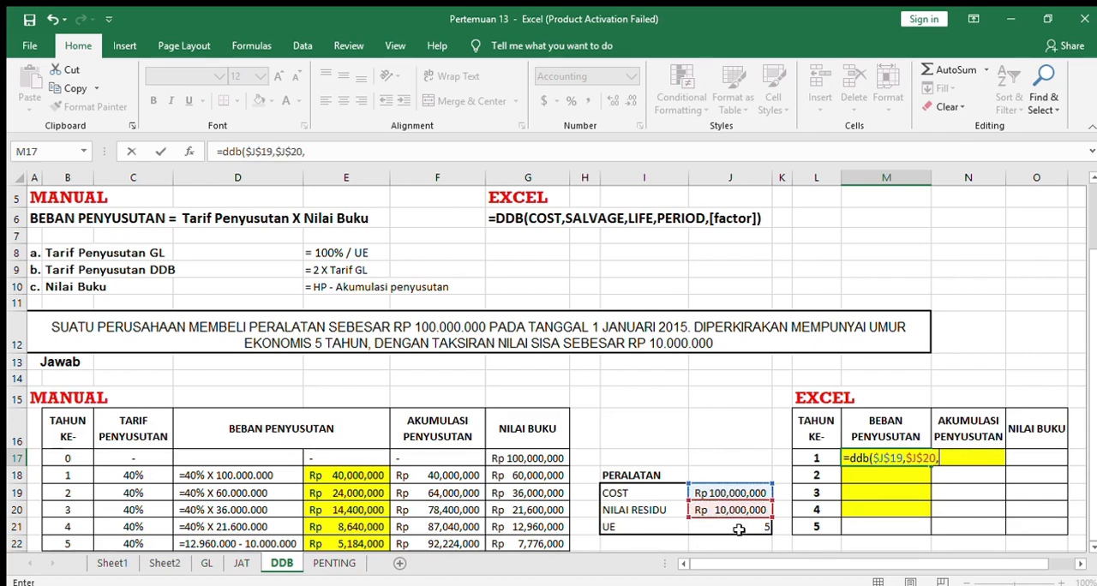
Complete the M17 DDB formula with life $J$21 as an absolute reference, period L17 and factor 0.
click(739, 529)
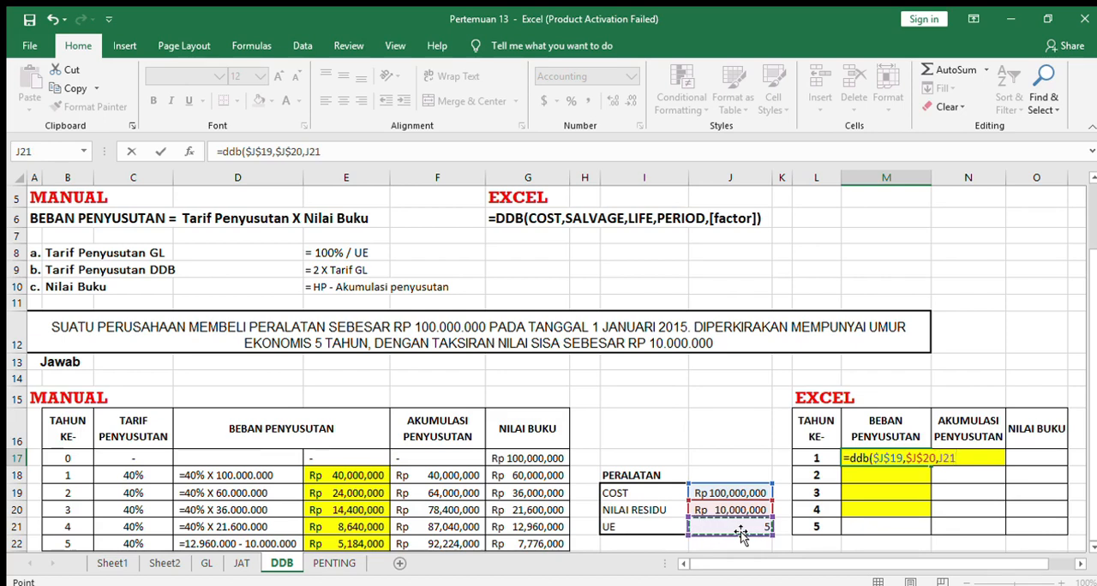
key(F4)
text(,)
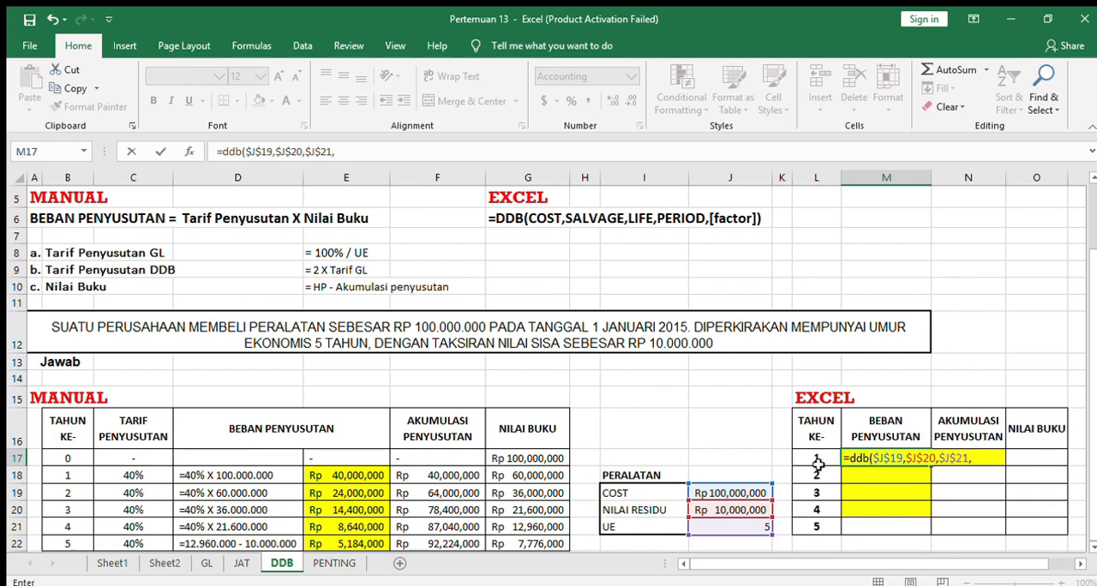
click(814, 458)
text(,)
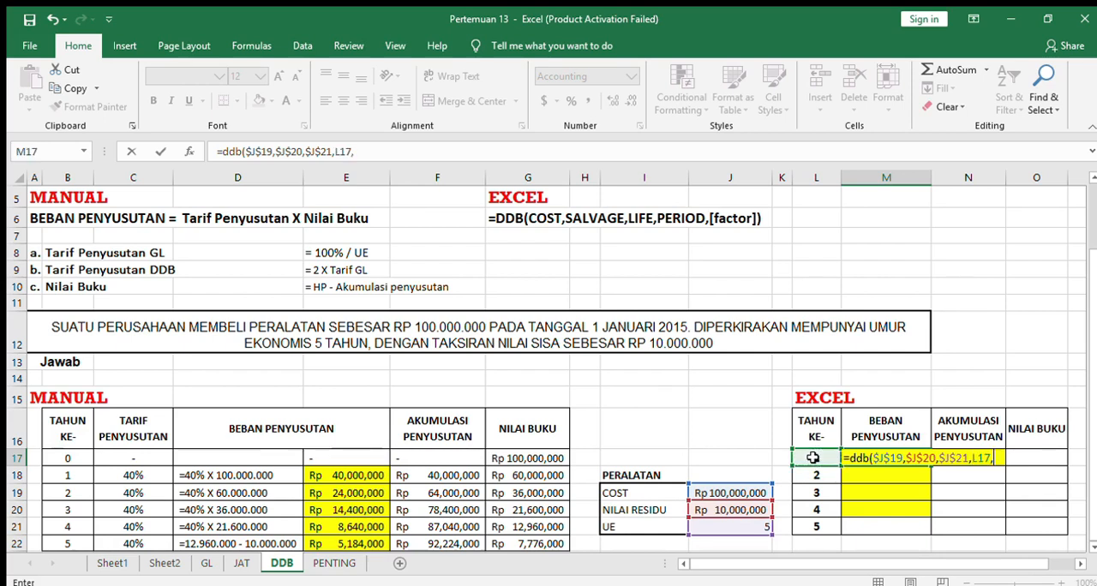
text(0)
key(Return)
Remove the factor argument from M17 so the formula reads =DDB($J$19,$J$20,$J$21,L17).
double_click(887, 459)
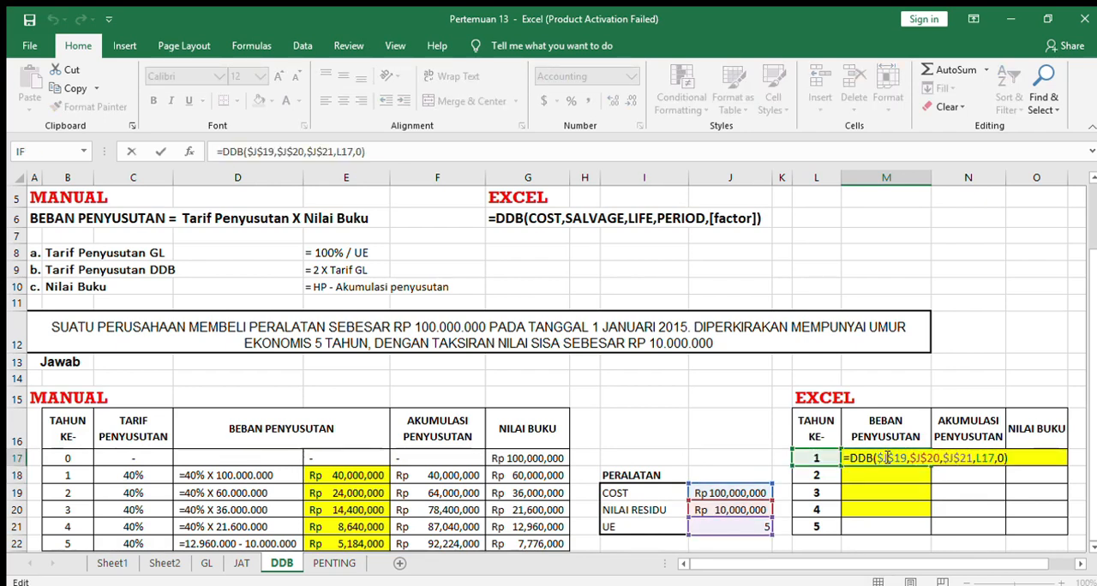
click(360, 152)
key(BackSpace)
key(BackSpace)
key(Return)
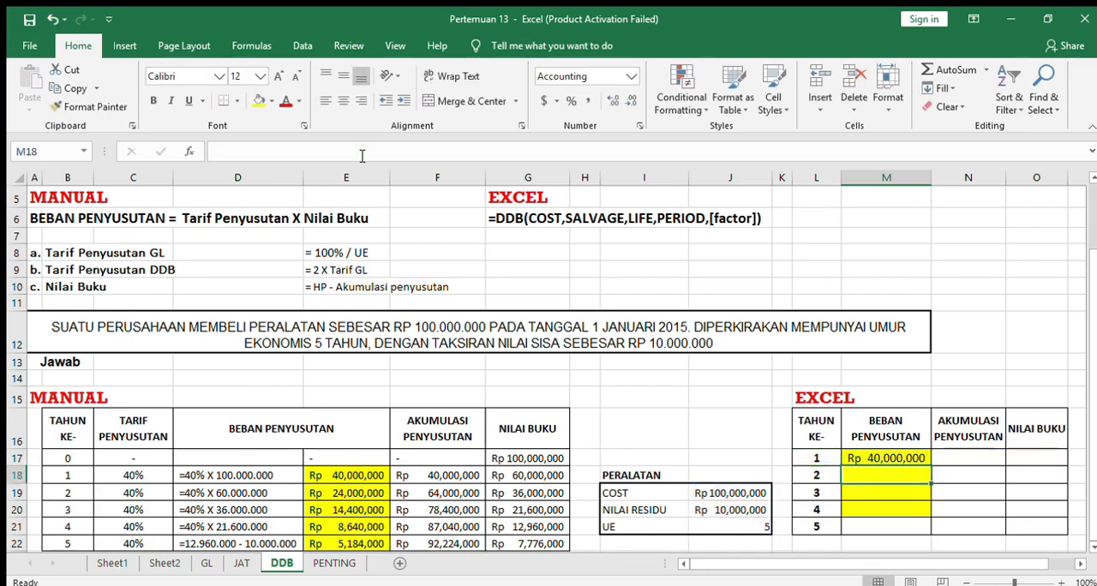
Fill the DDB formula from M17 down to M21 for years 2 to 5 and check the year 5 formula.
click(904, 458)
drag(931, 466, 926, 533)
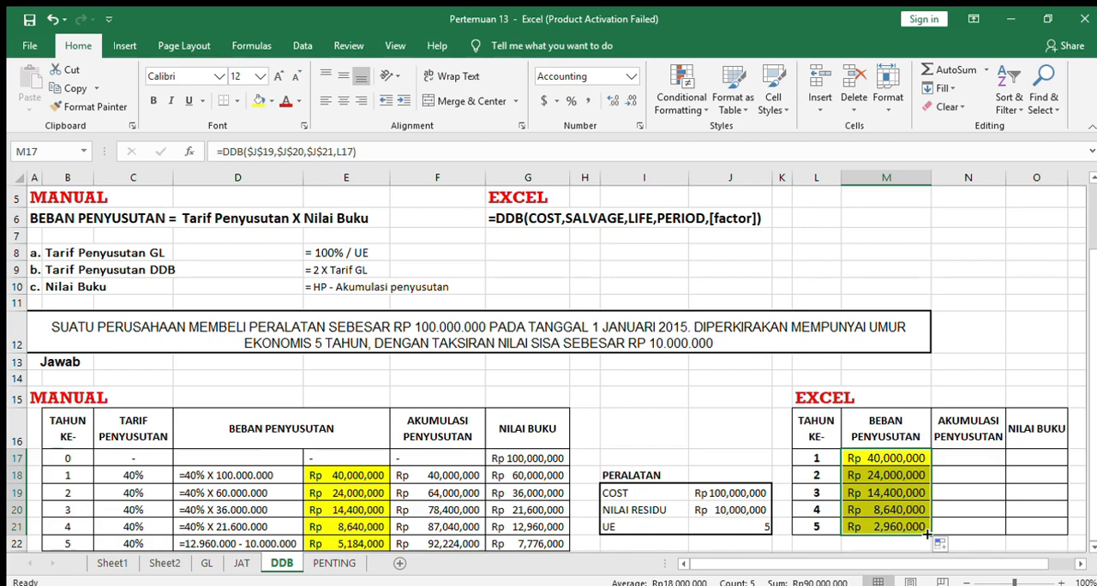
click(908, 525)
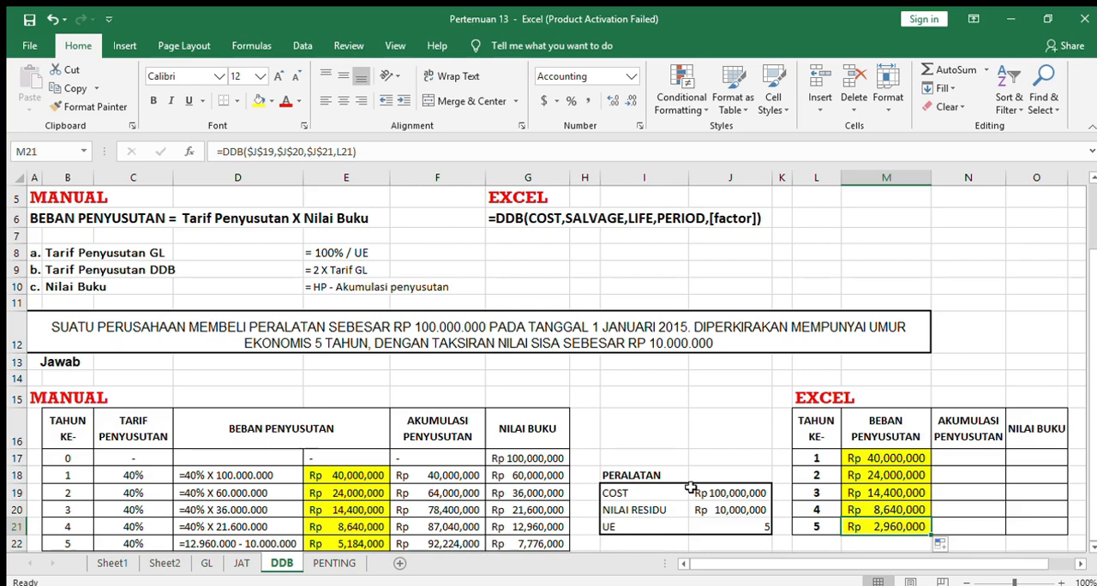
double_click(334, 544)
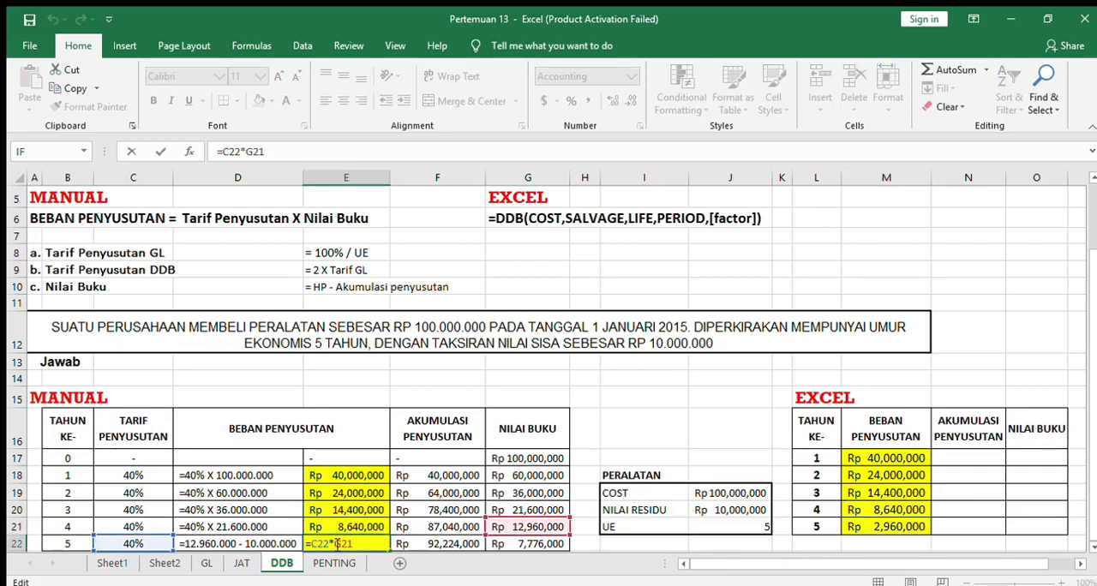
click(851, 529)
key(BackSpace)
key(BackSpace)
key(BackSpace)
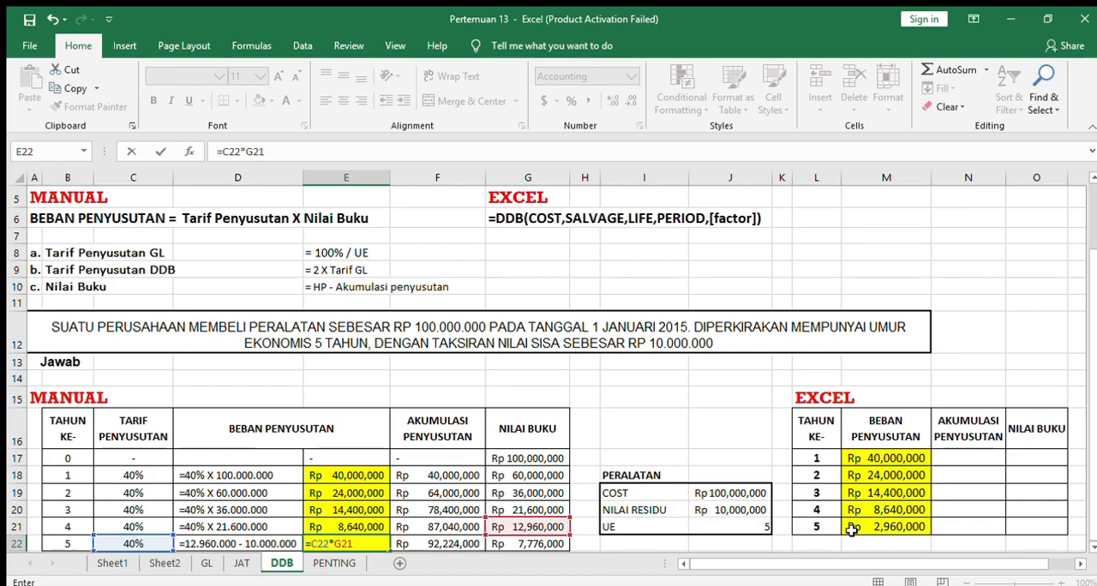
key(Return)
Replace the year 5 depreciation formula in E22 of the MANUAL table with =G21-J20, book value minus residual value.
click(875, 521)
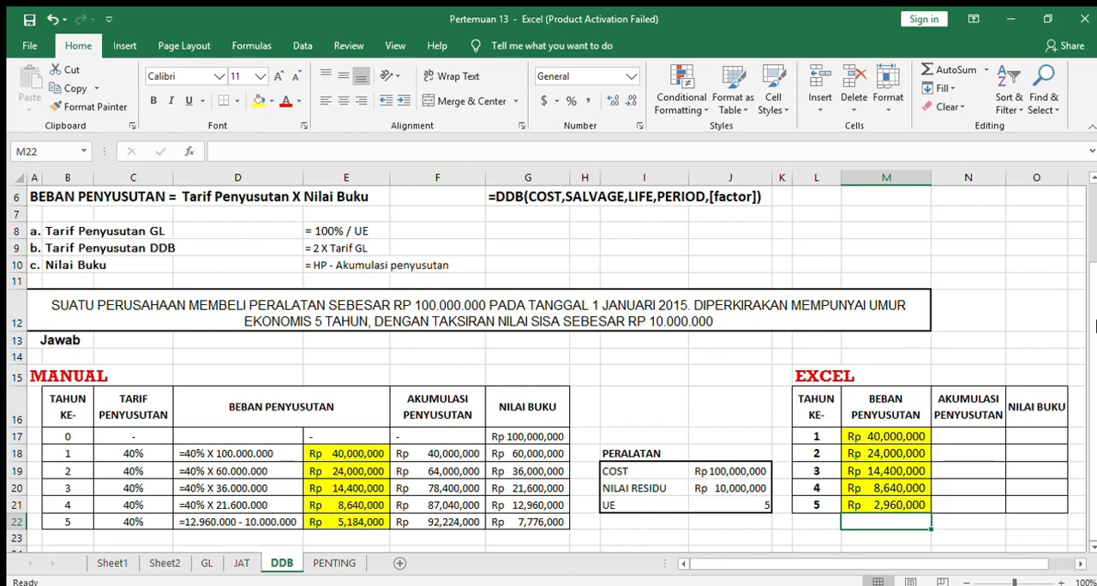
drag(1093, 321, 1094, 315)
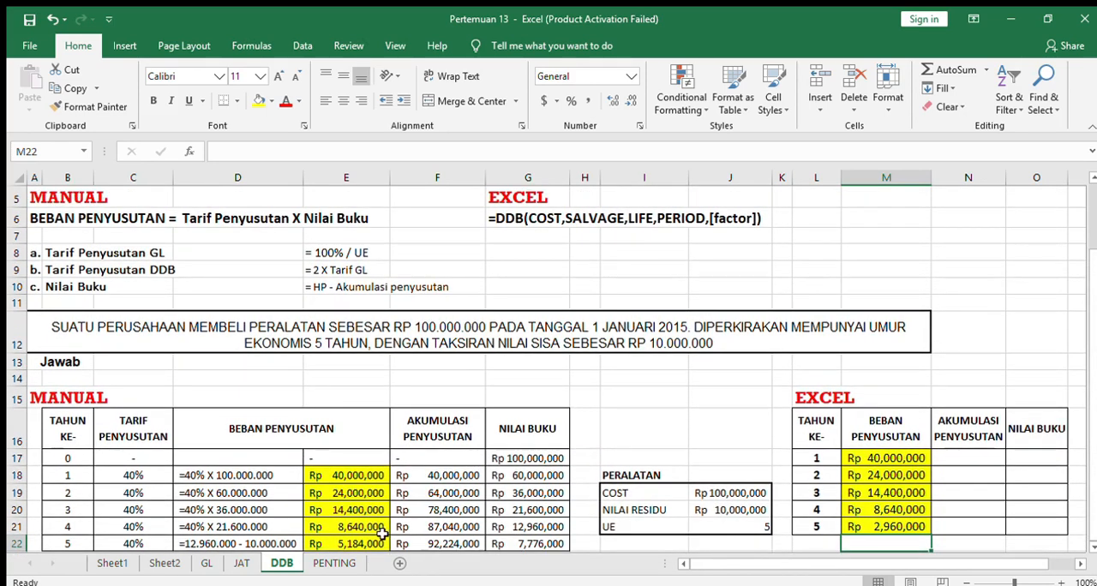
double_click(366, 543)
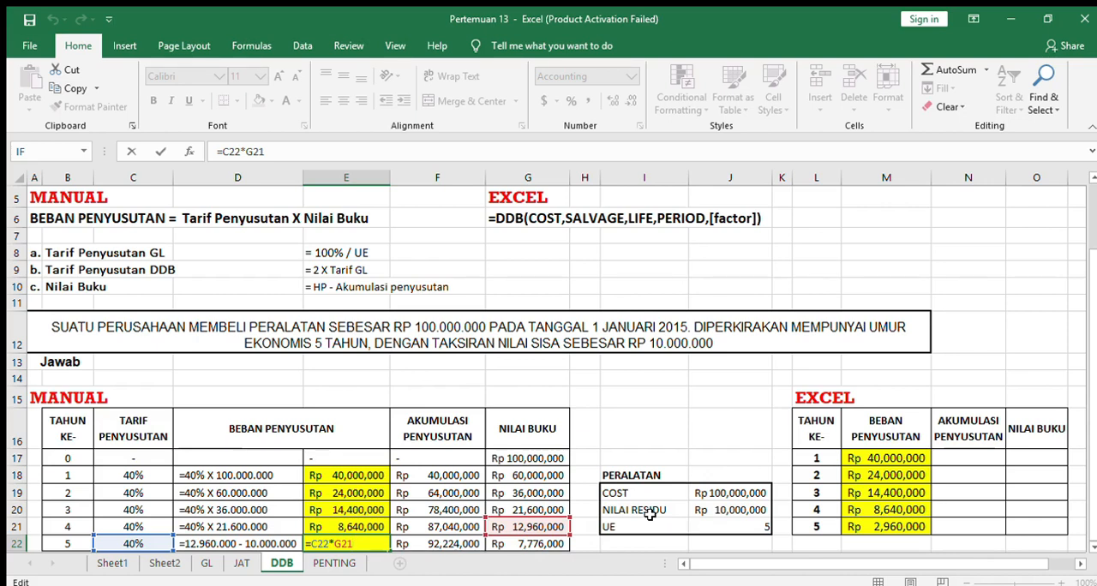
key(BackSpace)
key(BackSpace)
key(BackSpace)
key(BackSpace)
key(BackSpace)
key(BackSpace)
key(BackSpace)
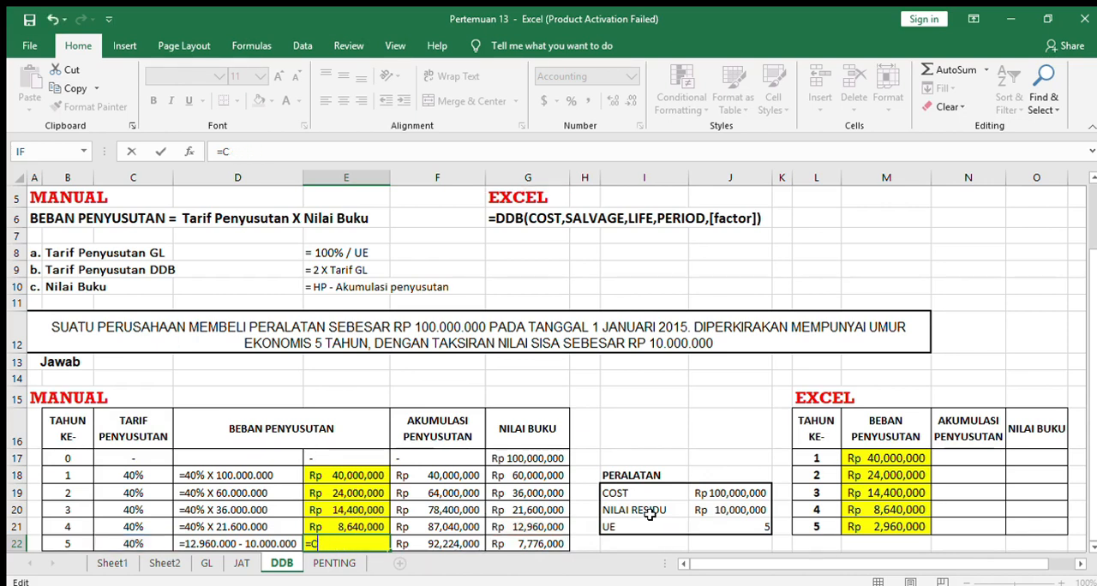
click(552, 524)
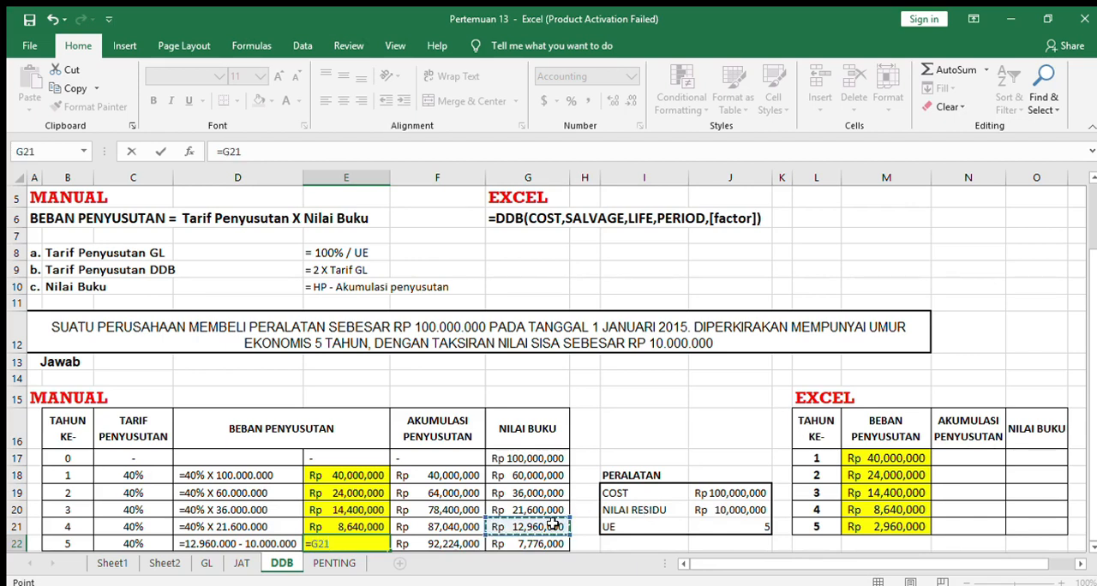
text(-)
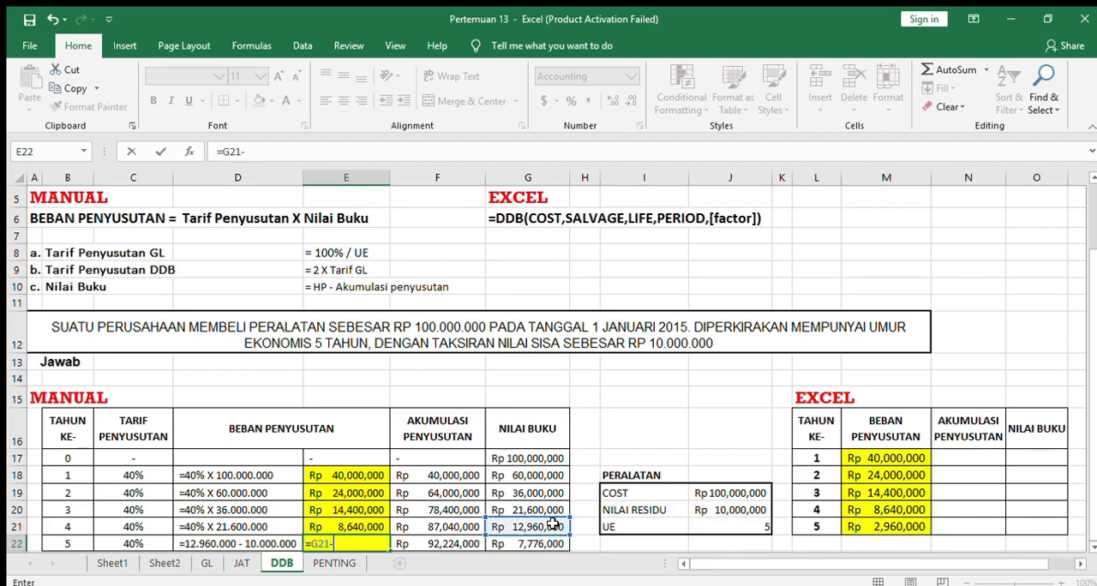
click(736, 510)
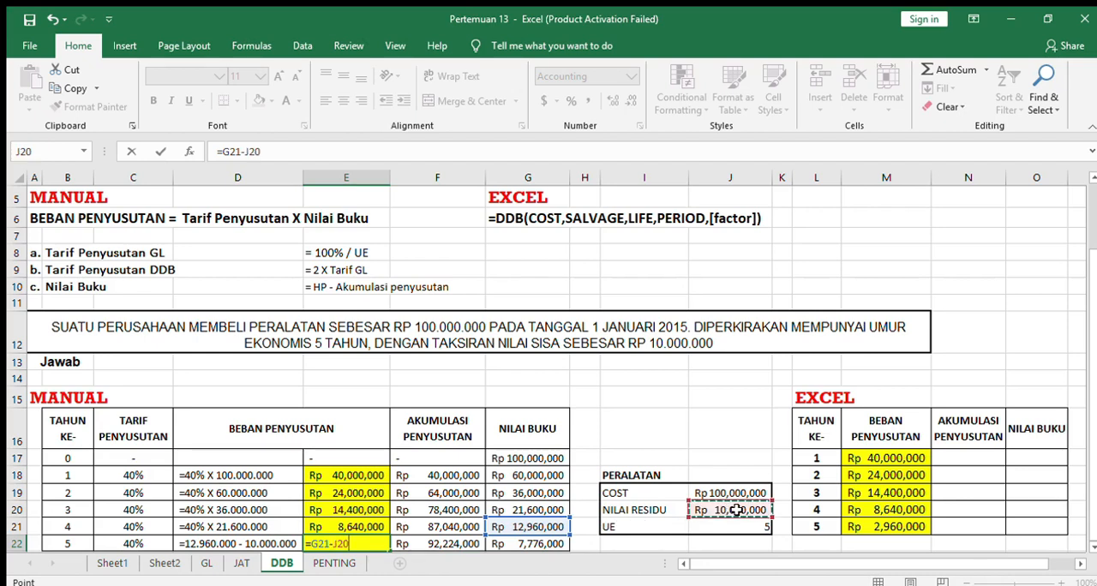
key(Tab)
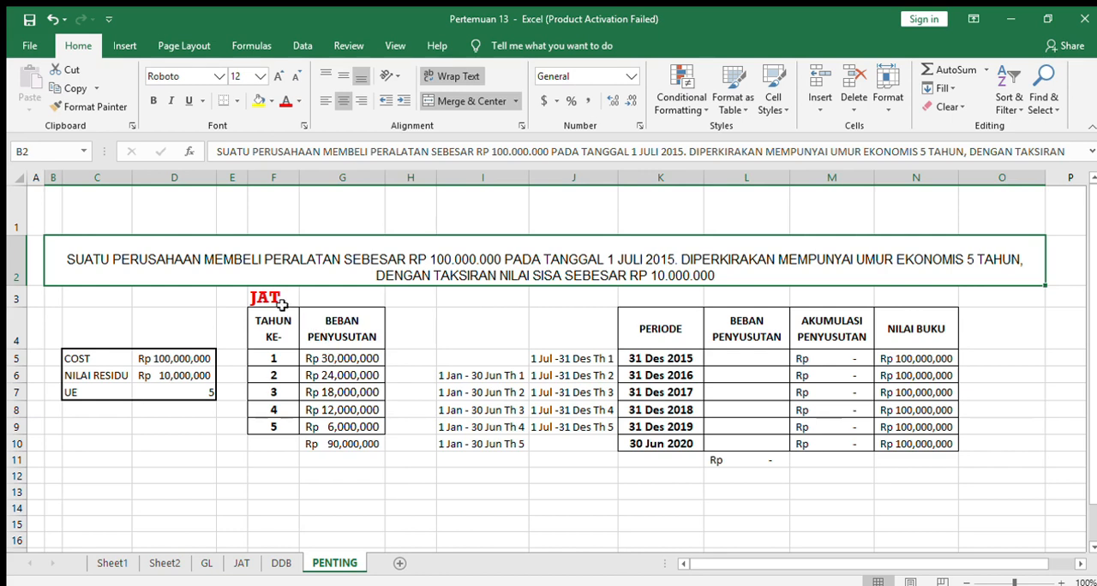
On the PENTING sheet, enter =G5/2 in L5 as the half-year depreciation for the period ending 31 Des 2015.
click(315, 355)
key(Left)
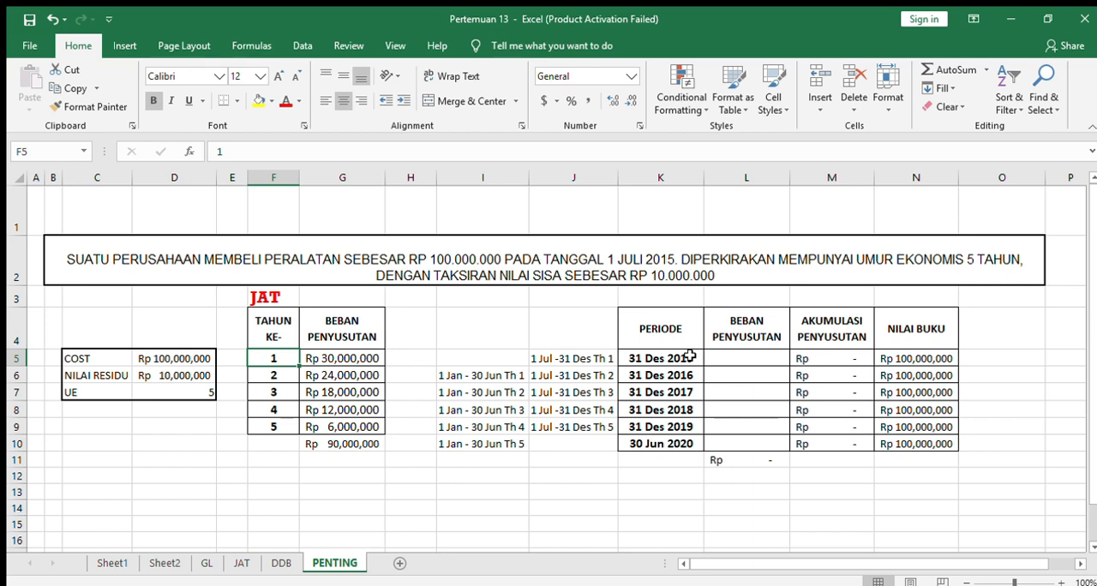
click(650, 356)
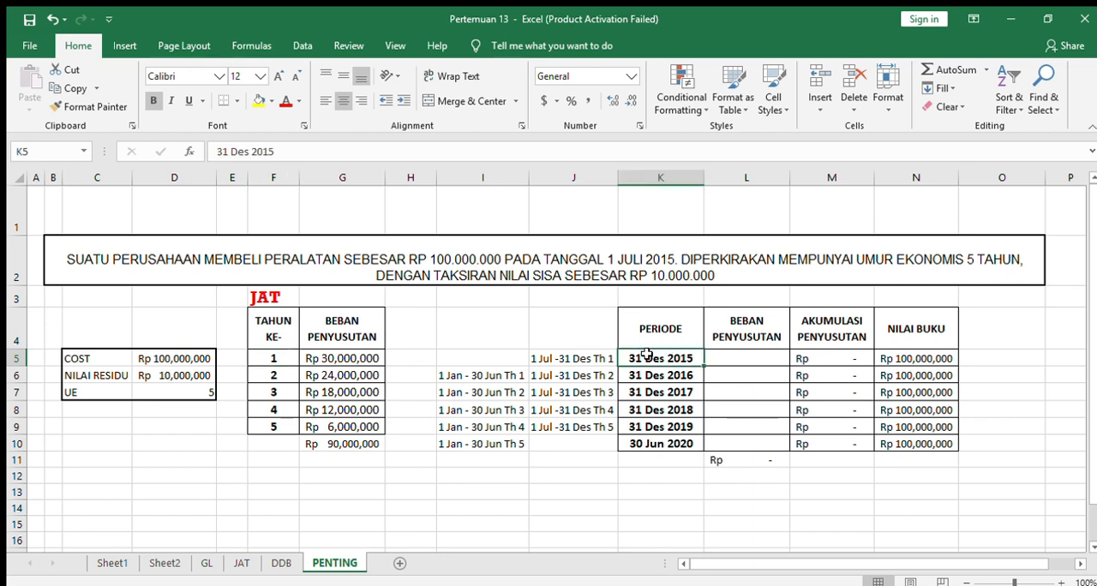
click(599, 352)
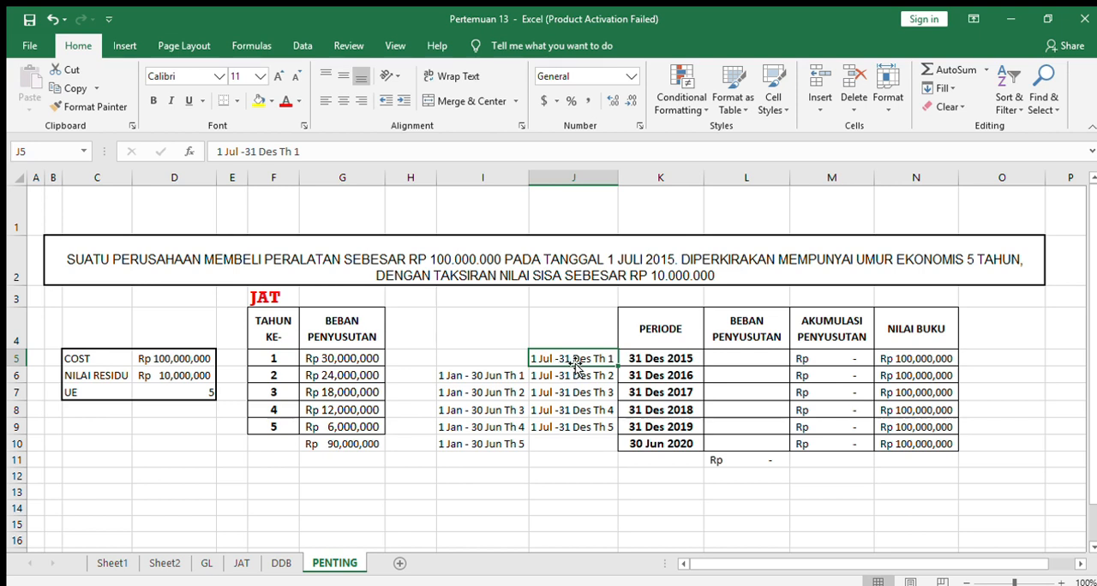
click(715, 364)
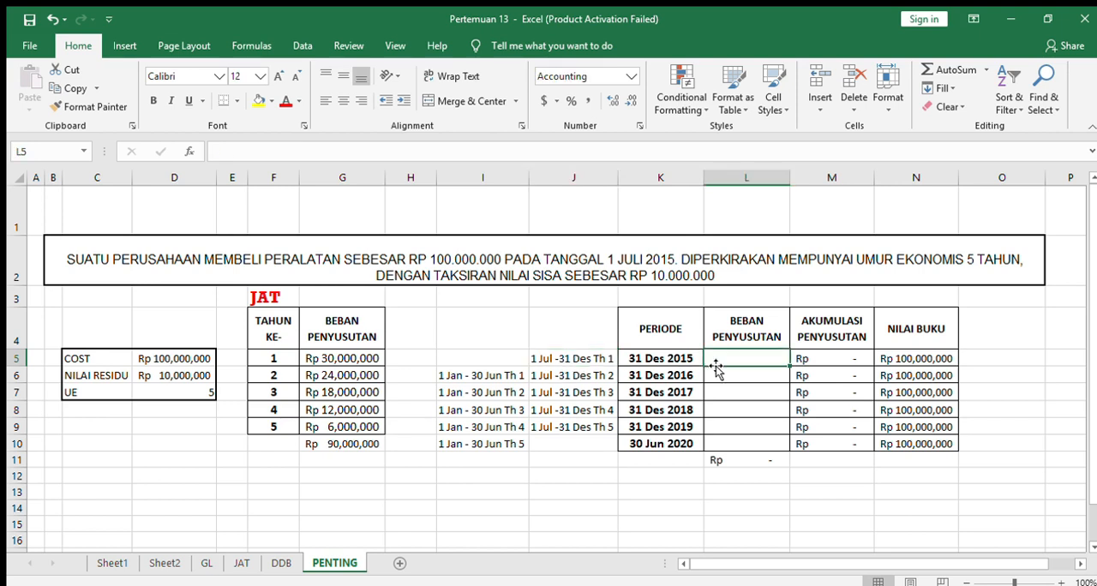
text(=)
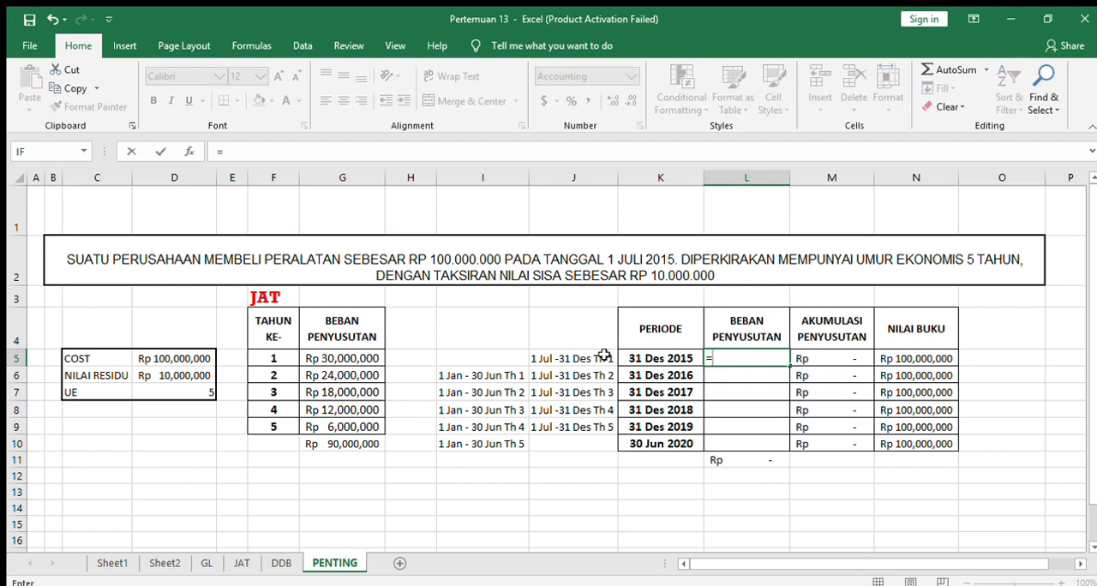
click(360, 353)
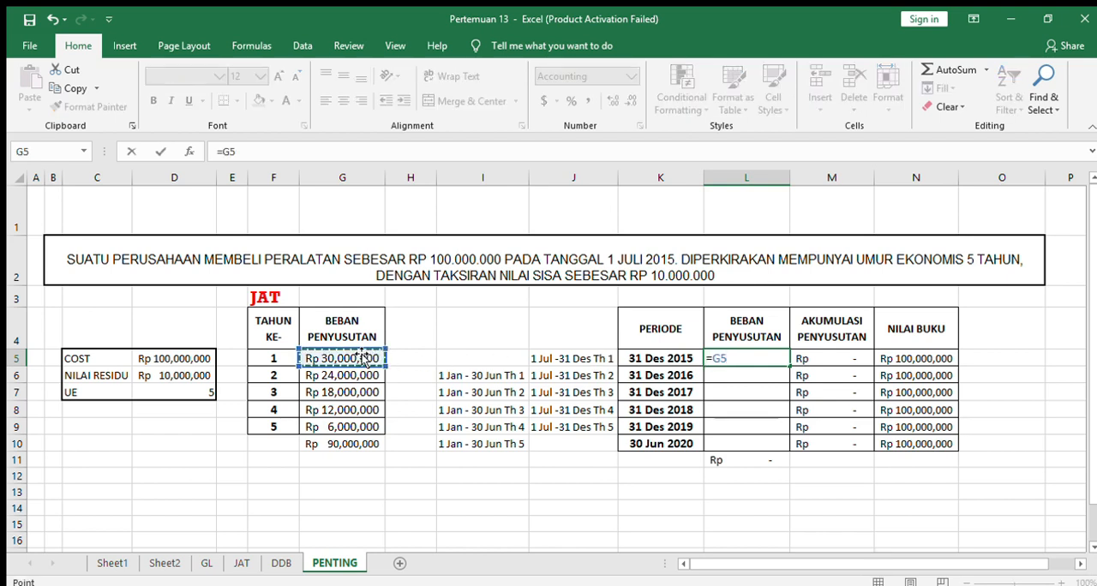
text(/2)
key(Return)
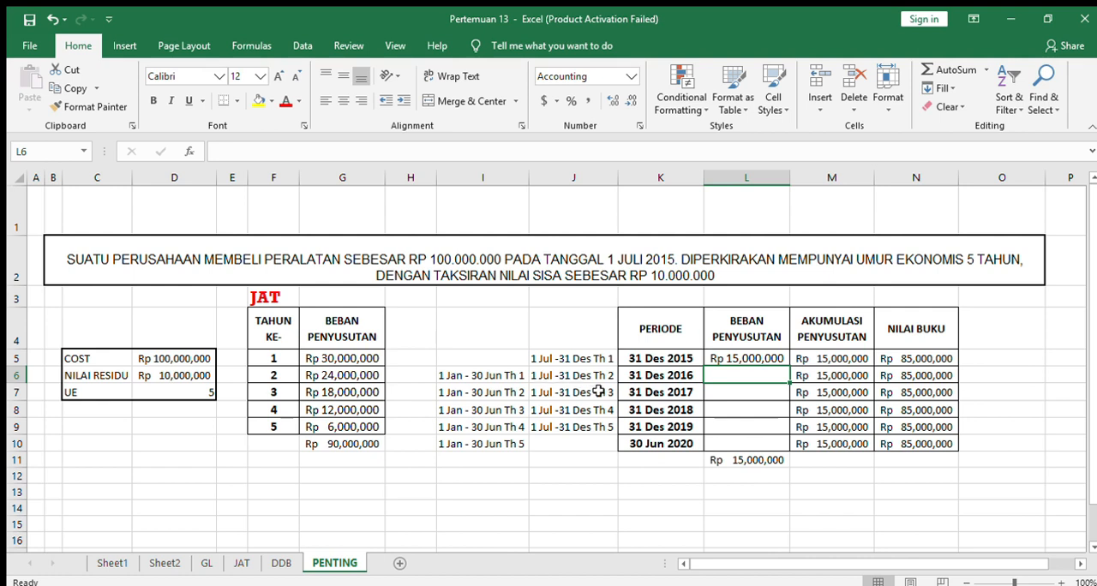
Enter =G5/2+G6/2 in L6 as the depreciation for 31 Des 2016, combining half of years 1 and 2.
text(=)
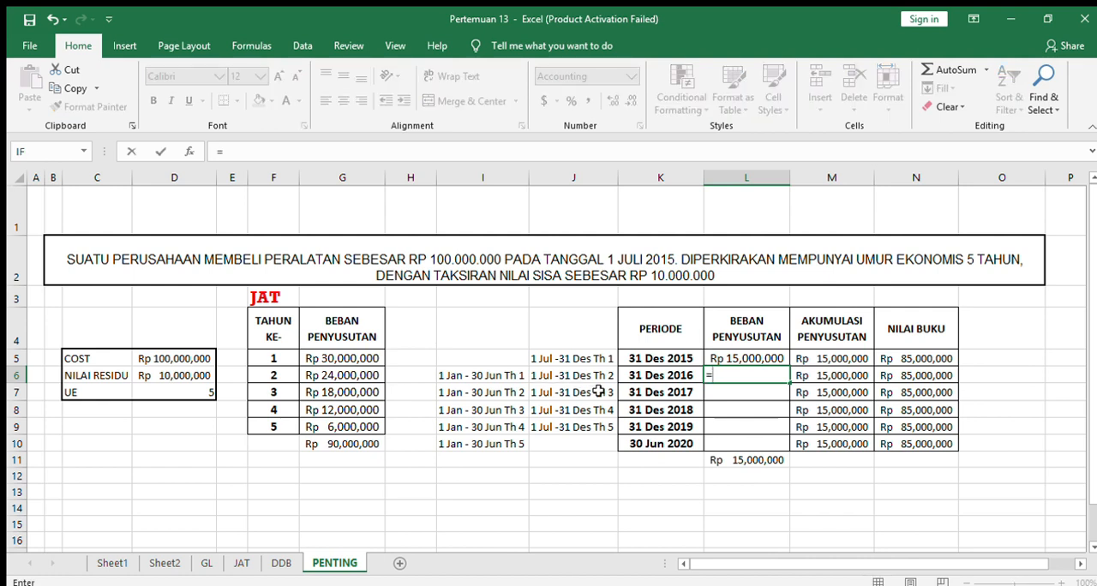
click(383, 359)
text(/2+)
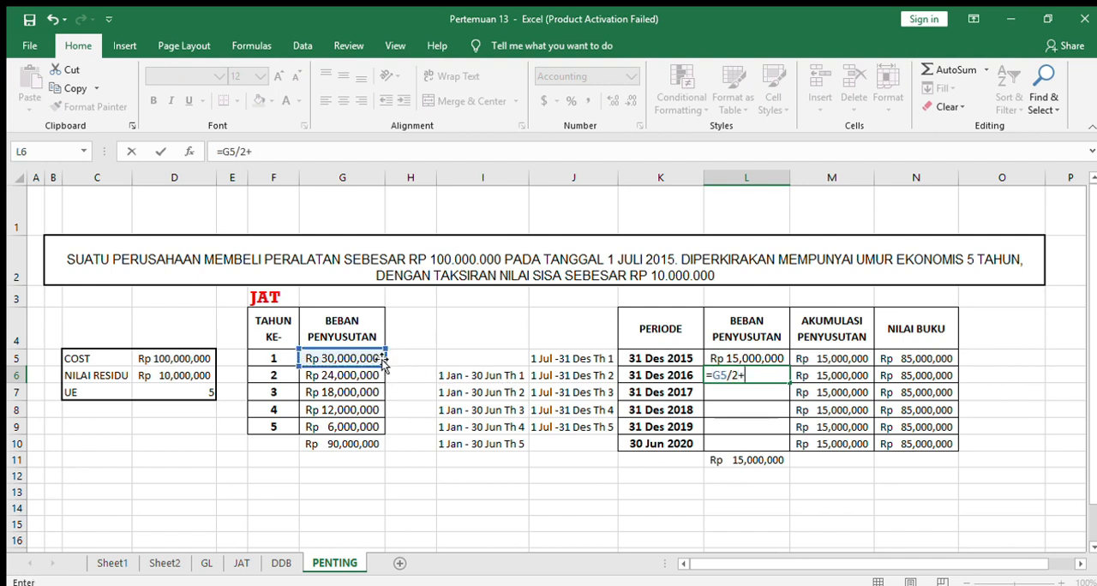
click(376, 372)
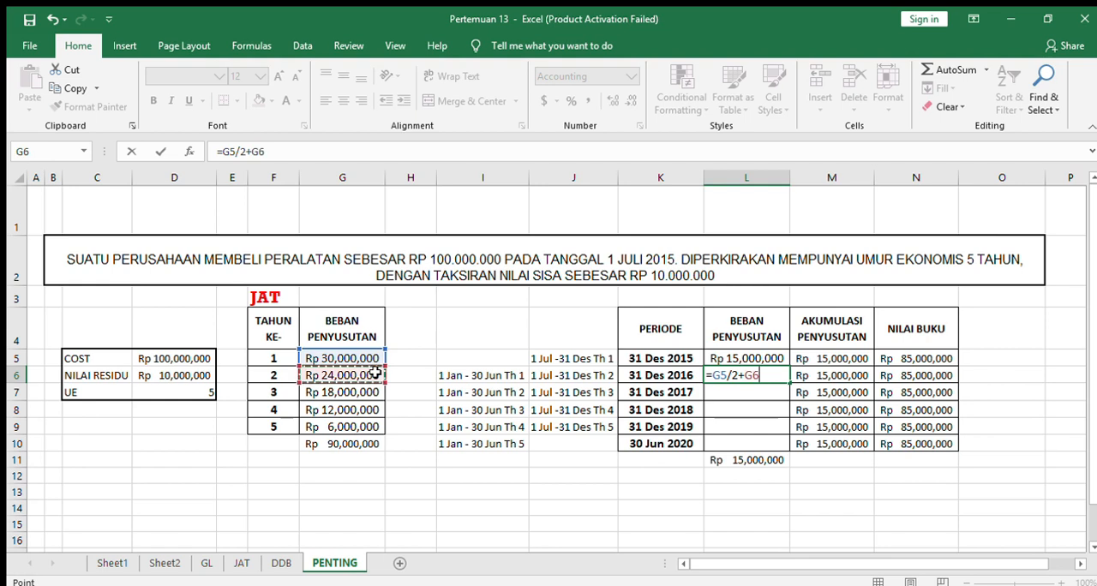
text(/2)
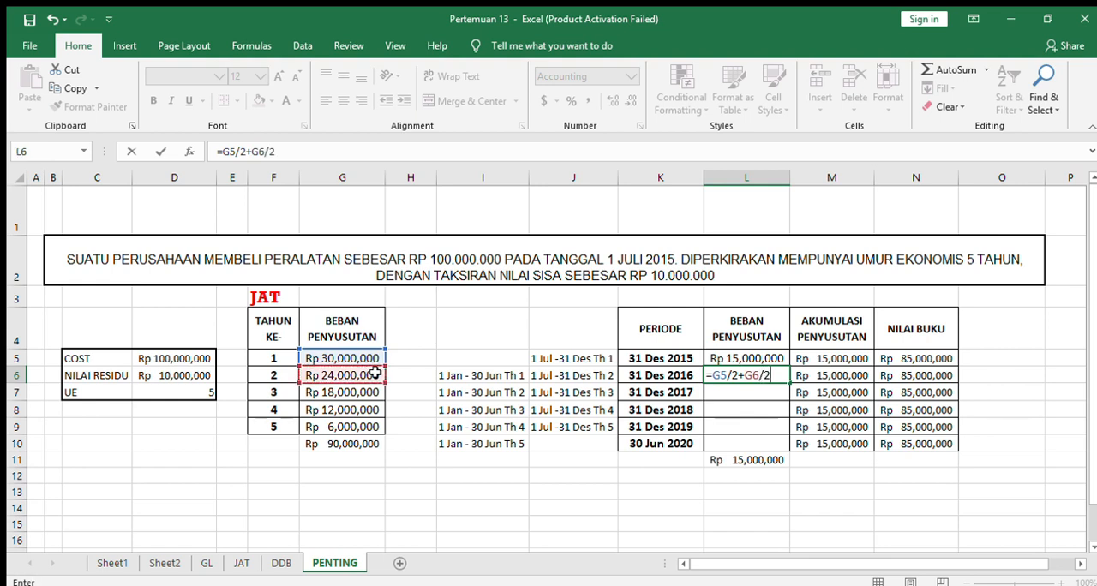
key(Return)
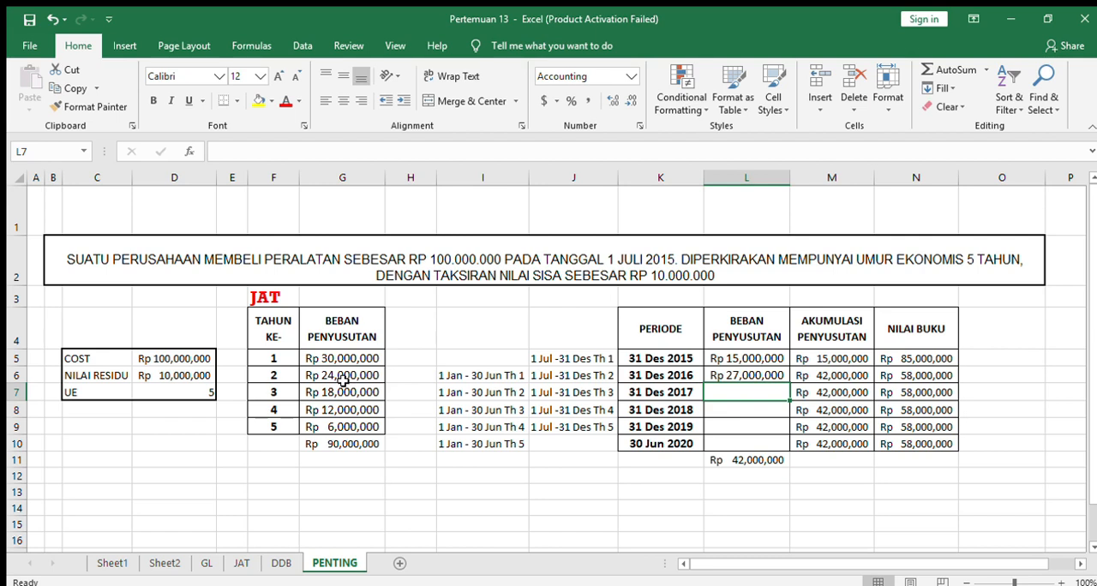
Enter =G6/2+G7/2 in L7 as the depreciation for 31 Des 2017, combining half of years 2 and 3.
text(=)
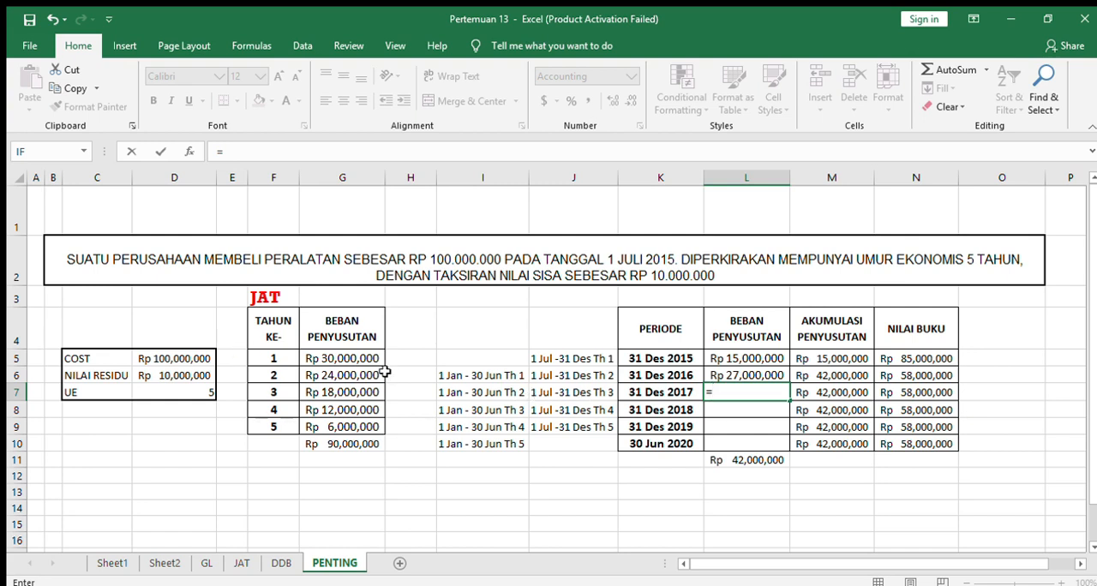
click(350, 374)
text(/2+)
click(351, 390)
text(/2)
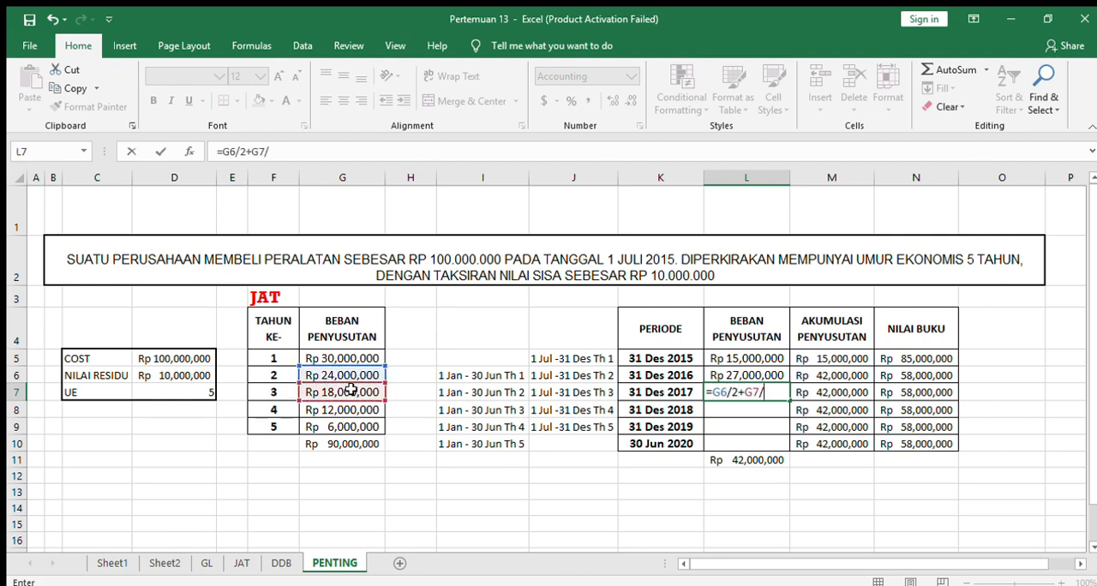
key(Return)
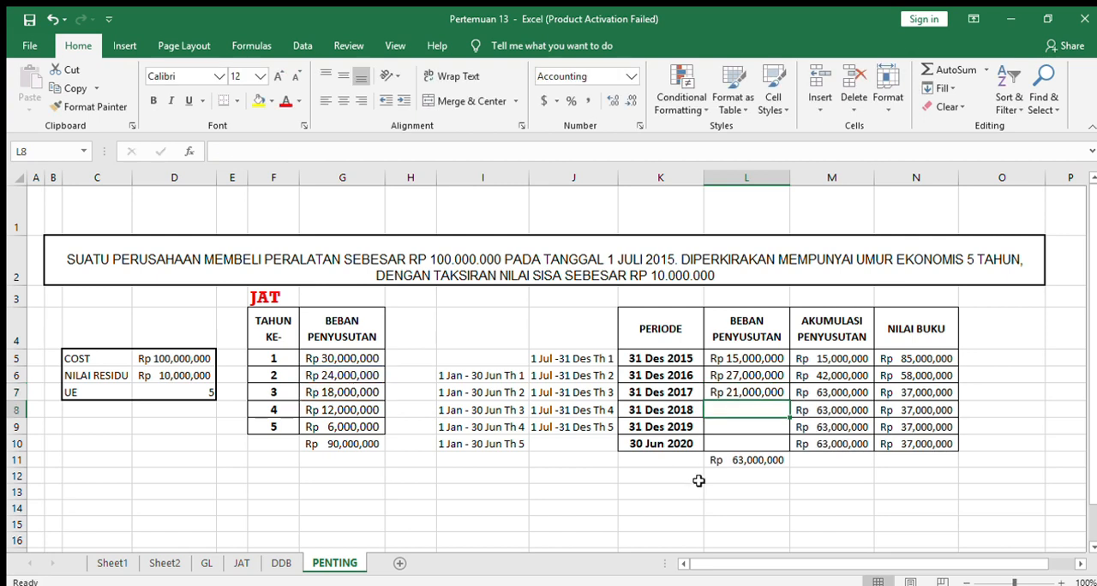
Enter =G7/2+G8/2 in L8 as the depreciation for 31 Des 2018, combining half of years 3 and 4.
text(=)
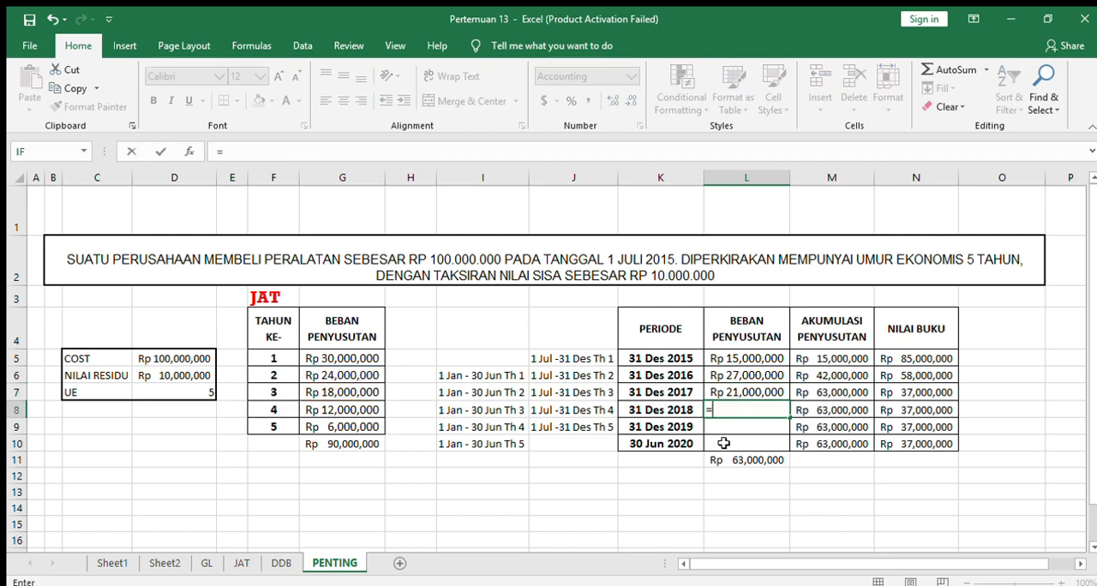
click(339, 389)
text(/2+)
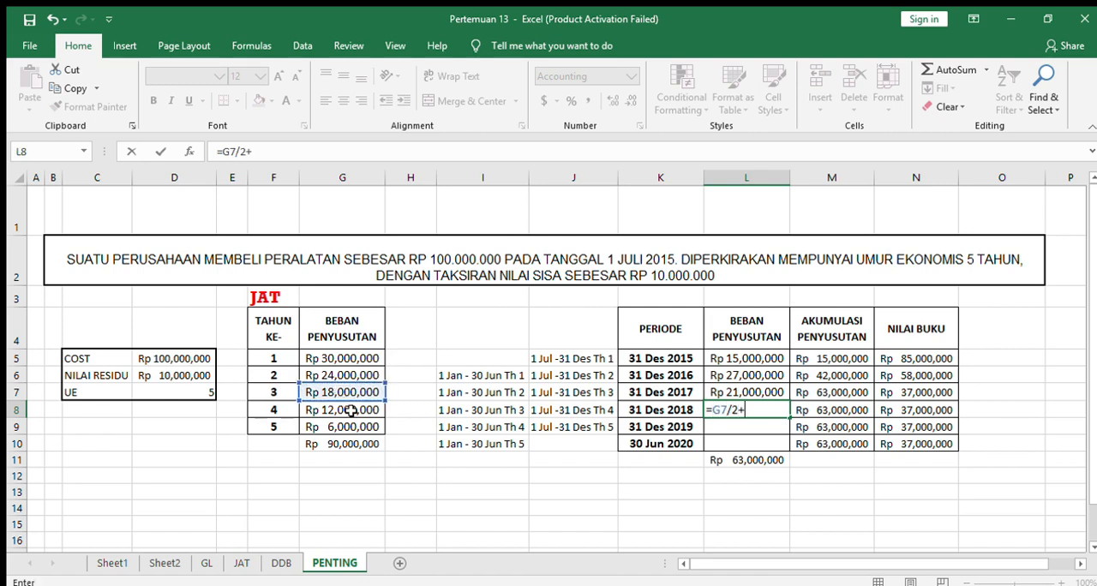
click(350, 411)
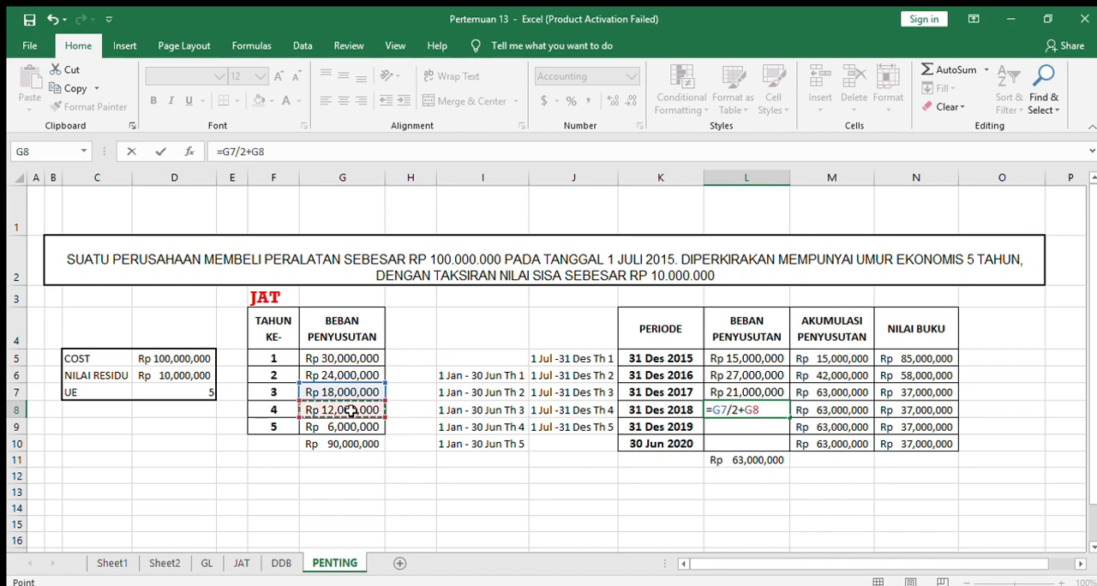
key(Return)
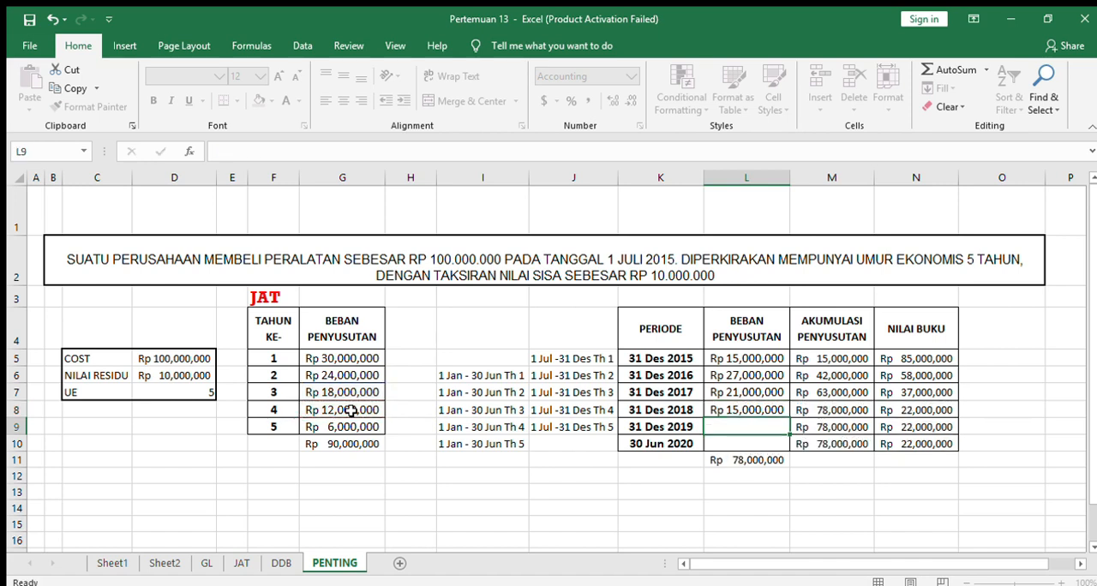
Enter =G8/2+G9/2 in L9 as the depreciation for 31 Des 2019, combining half of years 4 and 5.
text(=)
click(349, 410)
text(/2+)
click(352, 428)
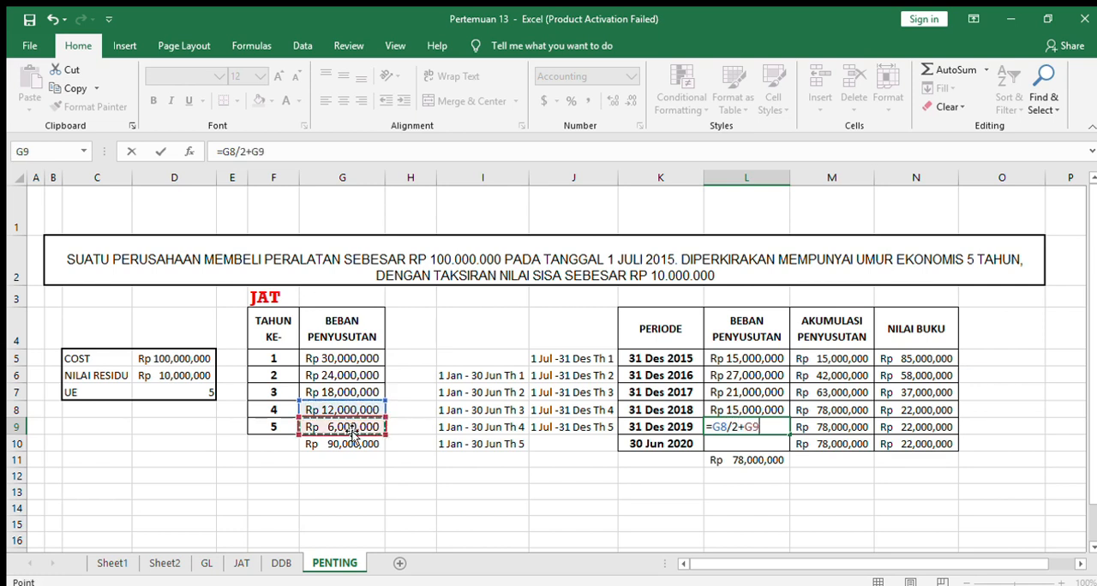
text(/2)
key(Return)
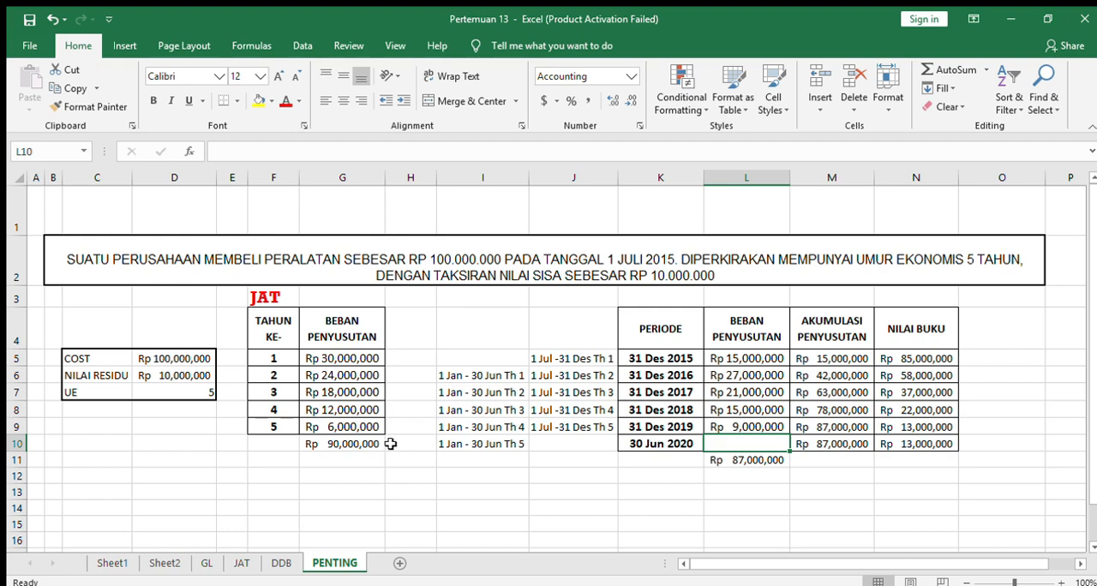
Enter =G9/2 in L10 as the depreciation for 30 Jun 2020 and check the final book value formula in N10.
click(362, 422)
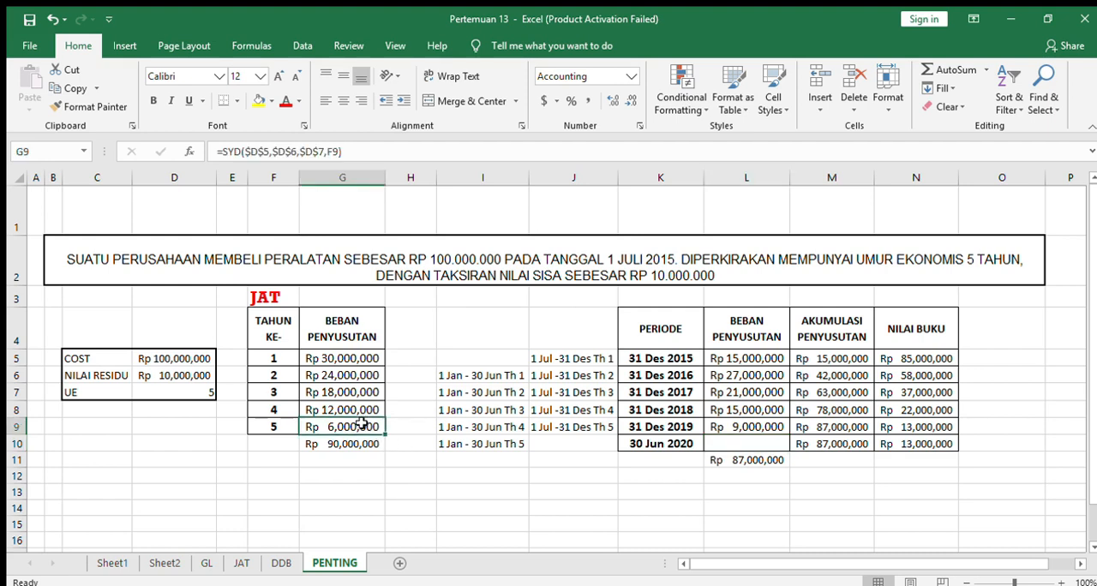
click(763, 441)
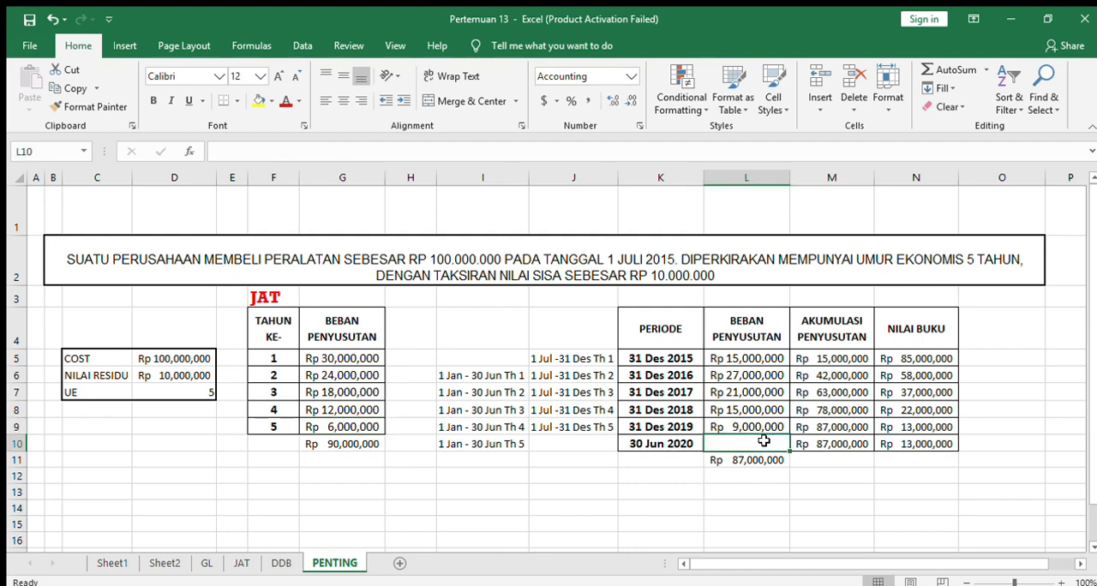
text(=)
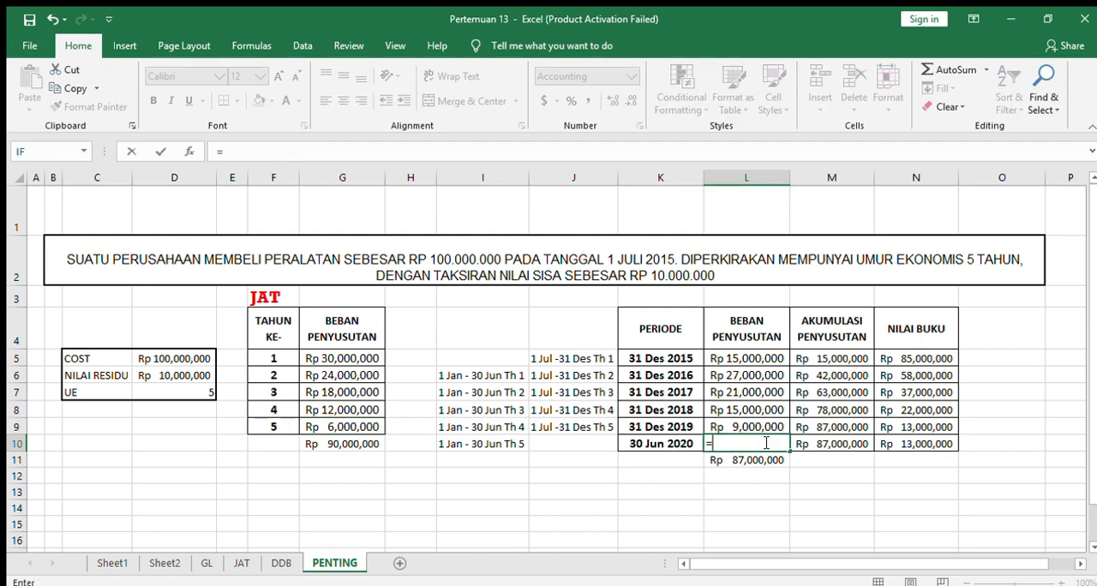
click(374, 427)
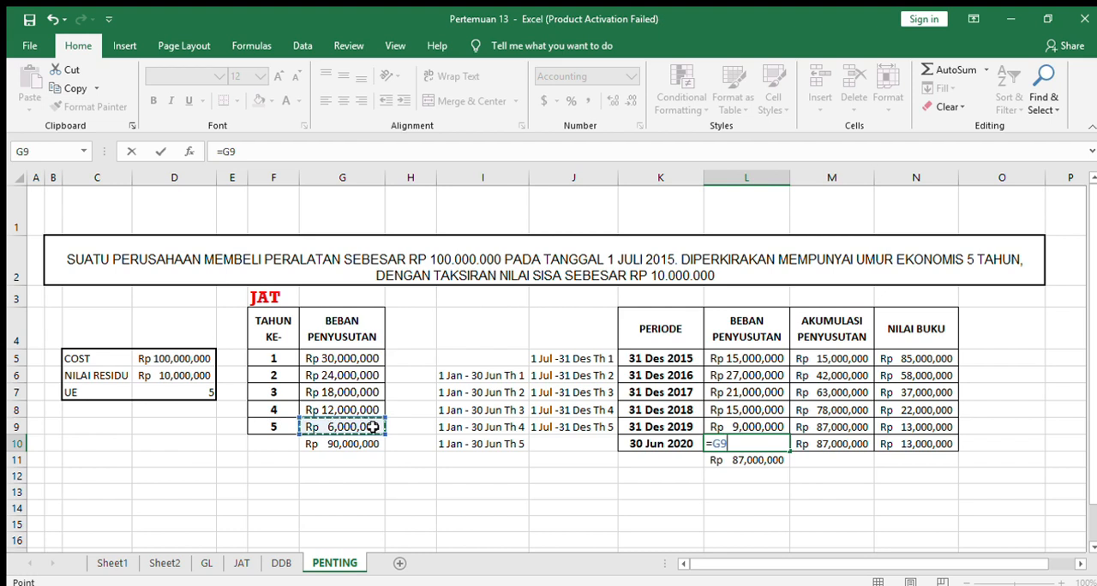
text(/2)
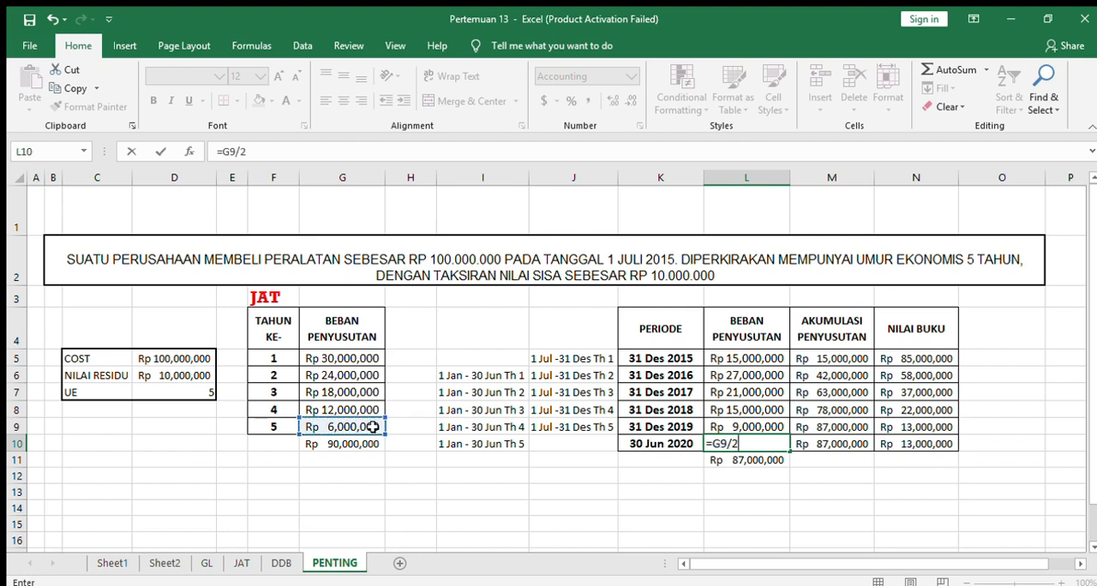
key(Return)
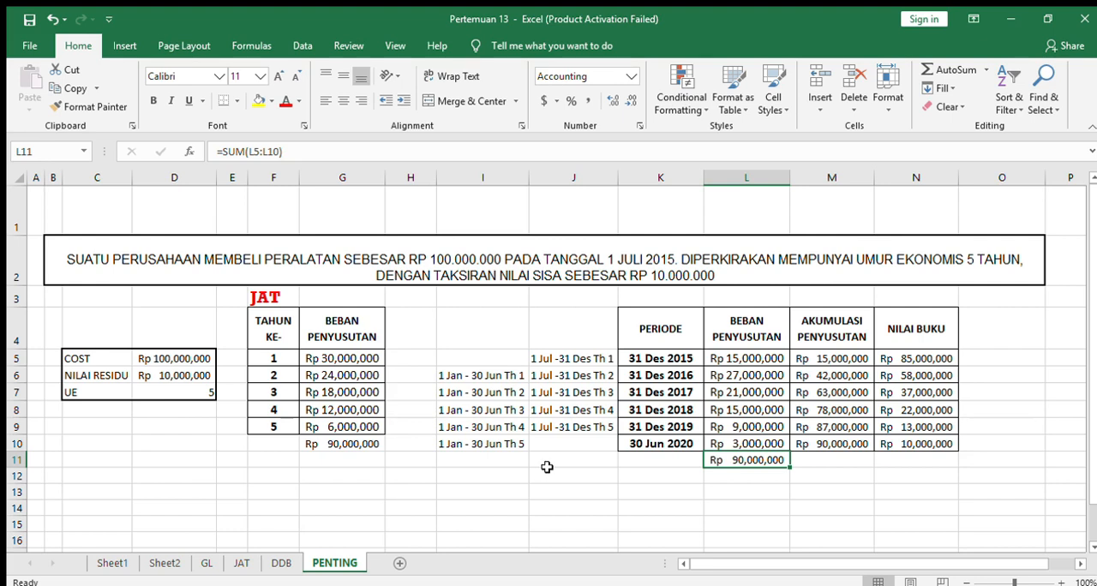
click(943, 448)
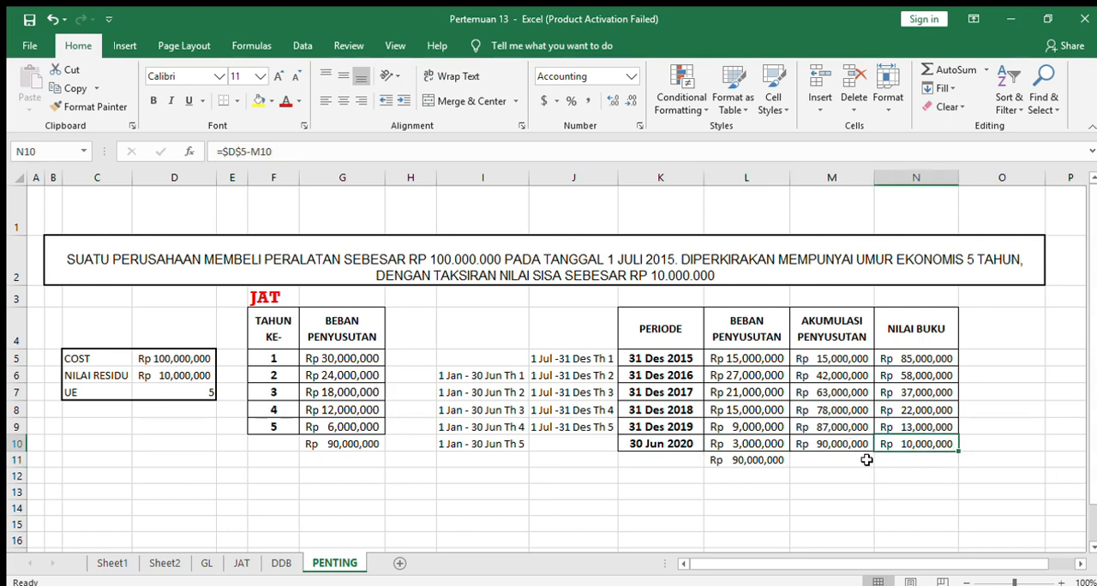
click(910, 492)
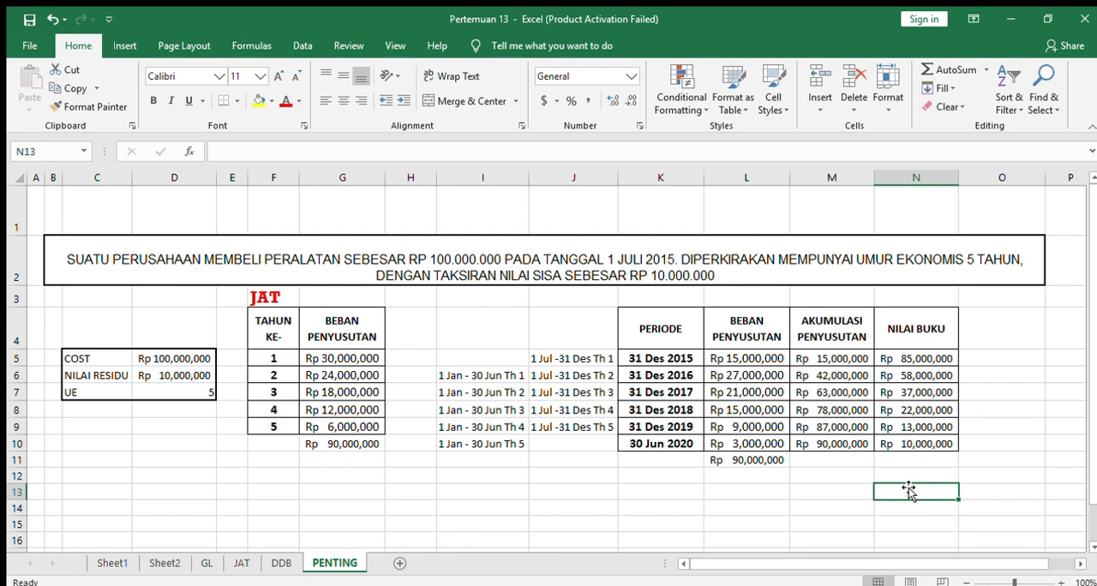